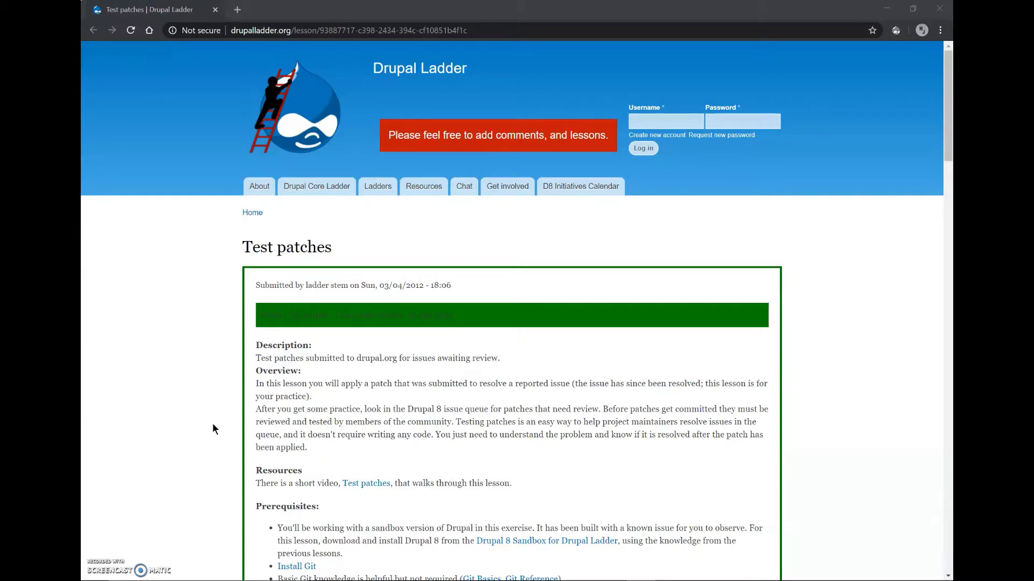
Open the lesson's 'Drupal 8 Sandbox for Drupal Ladder' link in a background tab.
{"action": "scroll", "coordinate": [213, 425], "scroll_direction": "down", "scroll_amount": 2}
{"action": "middle_click", "coordinate": [502, 460]}
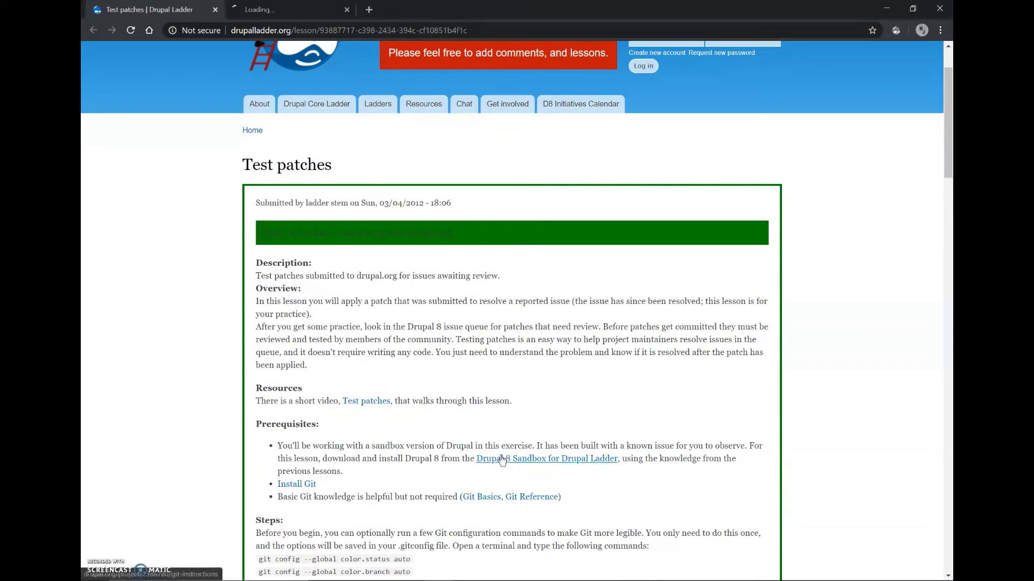
Switch to the sandbox's Git instructions page, then Google 'git' in a new tab.
{"action": "left_click", "coordinate": [275, 10]}
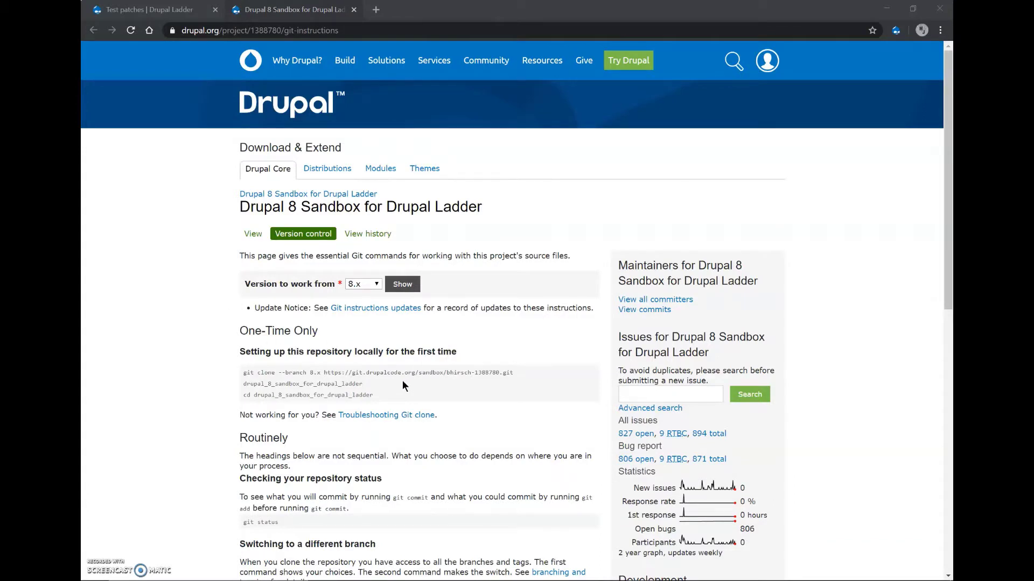
{"action": "key", "text": "ctrl+t"}
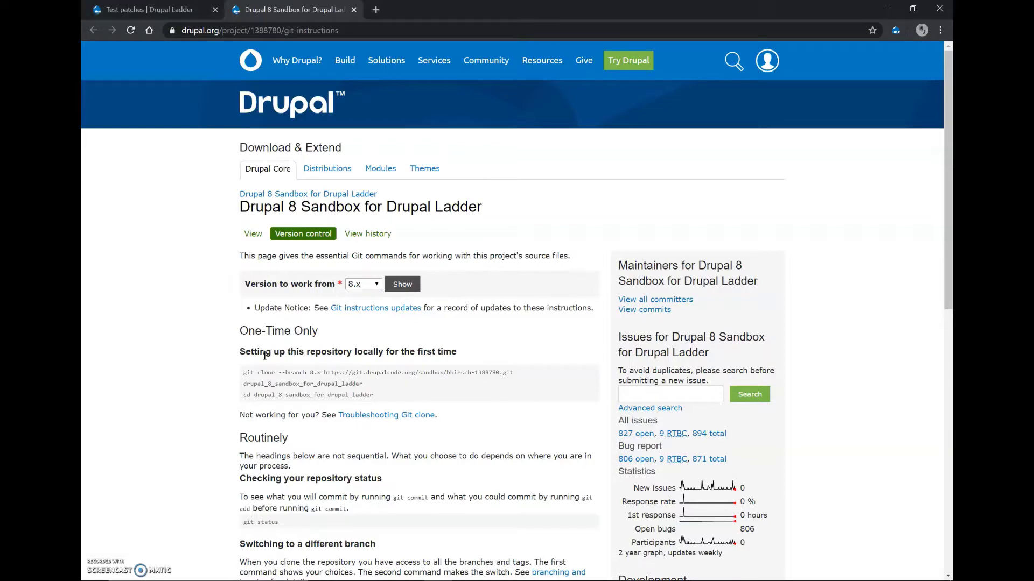
{"action": "type", "text": "git"}
{"action": "key", "text": "Return"}
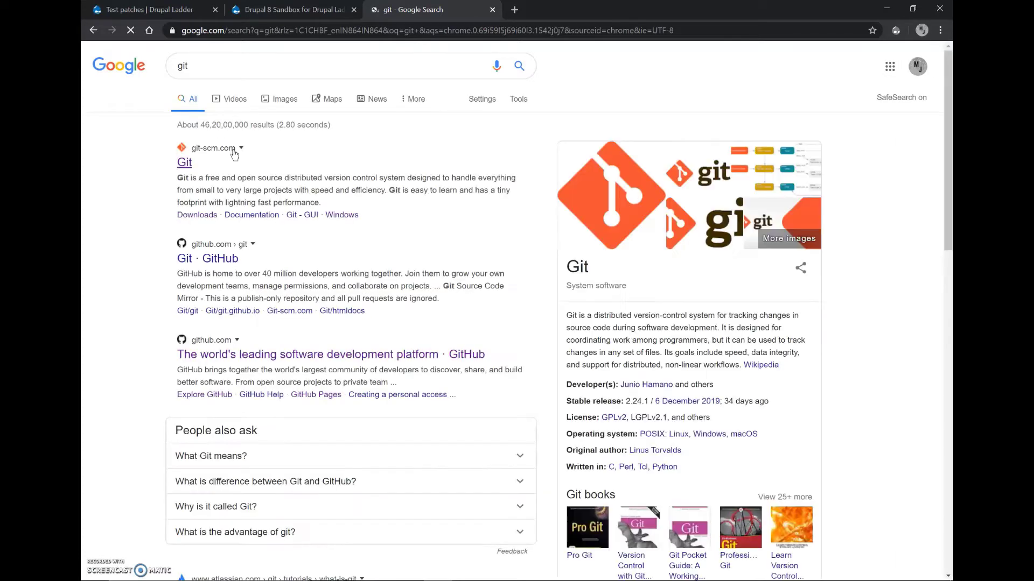
Go to git-scm.com's Downloads page, then search Windows for 'git b'.
{"action": "left_click", "coordinate": [186, 162]}
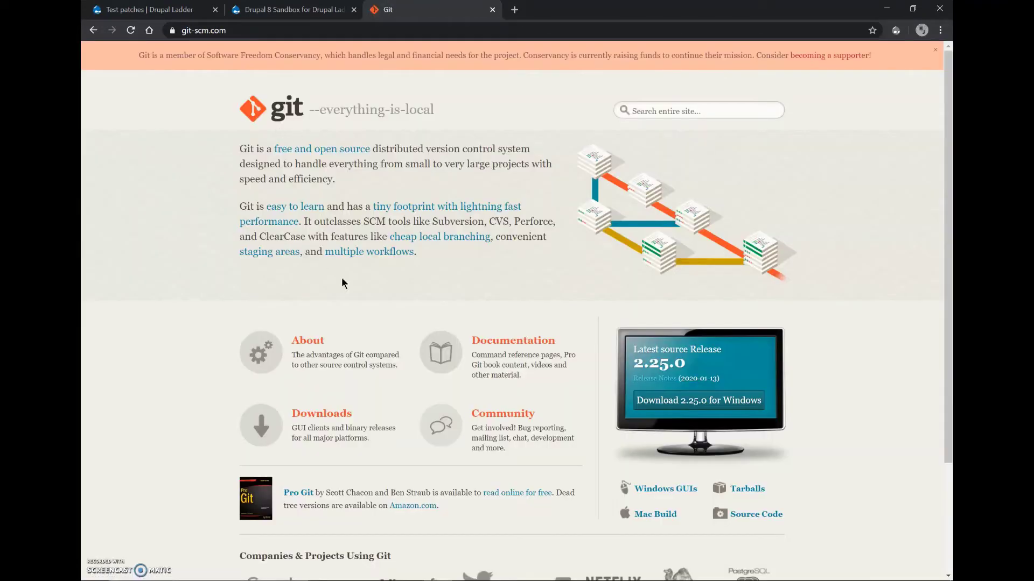
{"action": "left_click", "coordinate": [272, 424]}
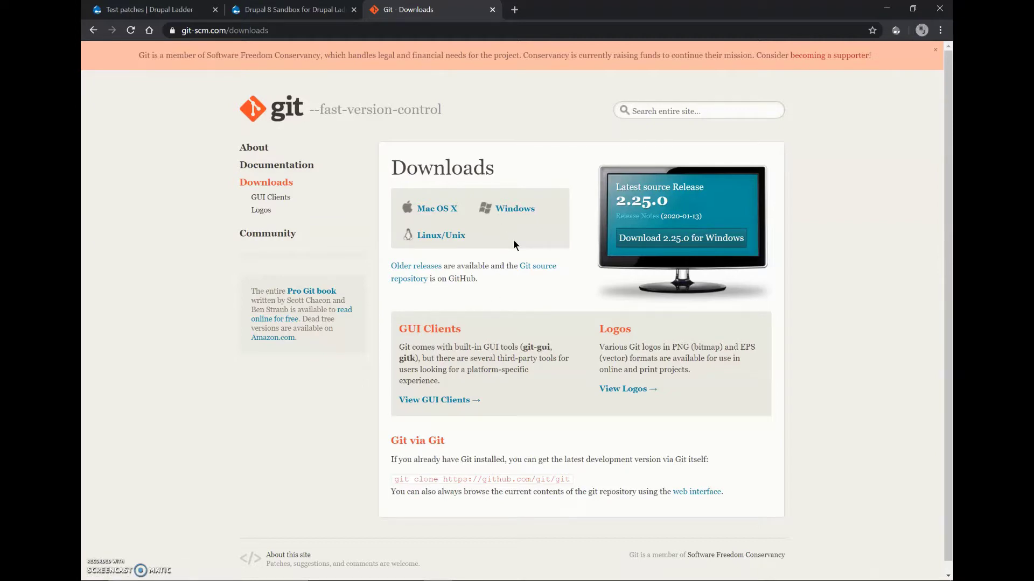
{"action": "key", "text": "super"}
{"action": "type", "text": "git b"}
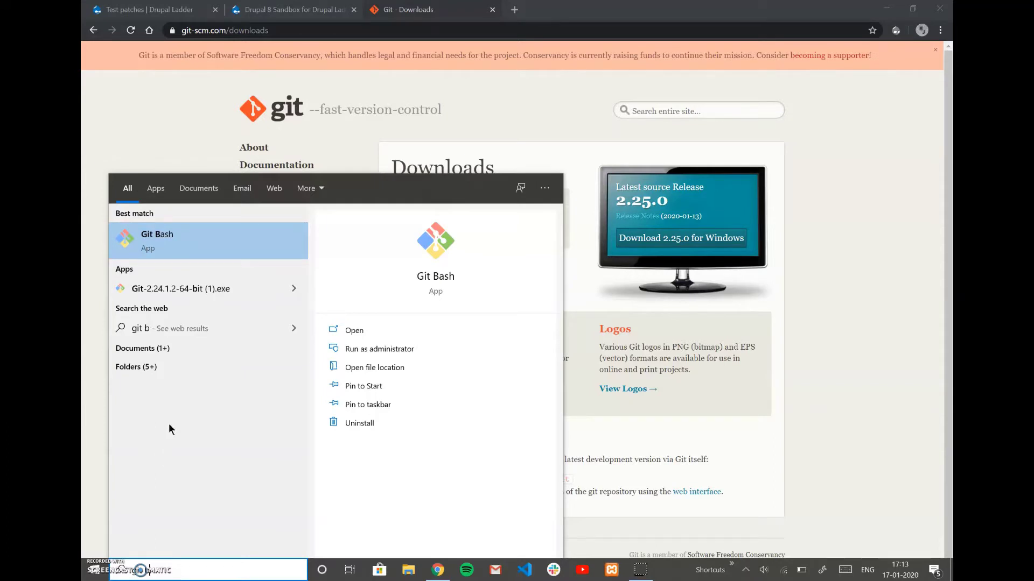
Correct the Start search to 'git bas' and launch the Git Bash best match.
{"action": "key", "text": "BackSpace"}
{"action": "type", "text": "gui"}
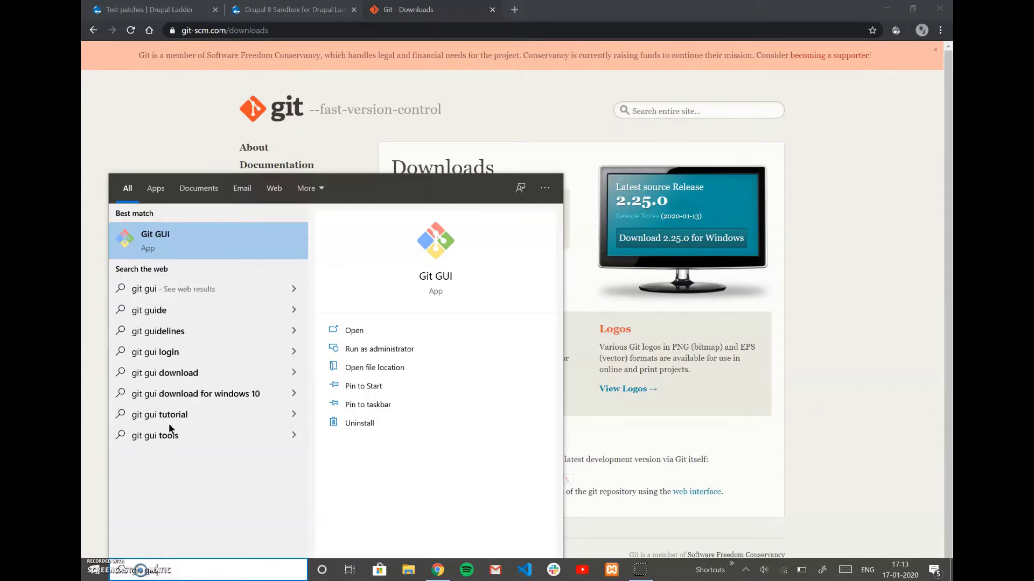
{"action": "key", "text": "BackSpace"}
{"action": "key", "text": "BackSpace"}
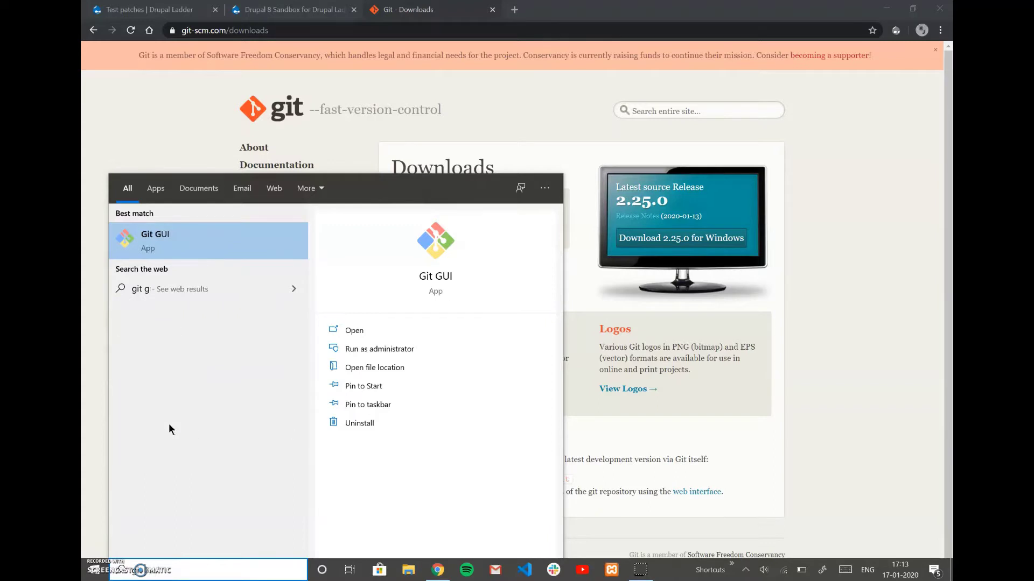
{"action": "key", "text": "BackSpace"}
{"action": "type", "text": "bas"}
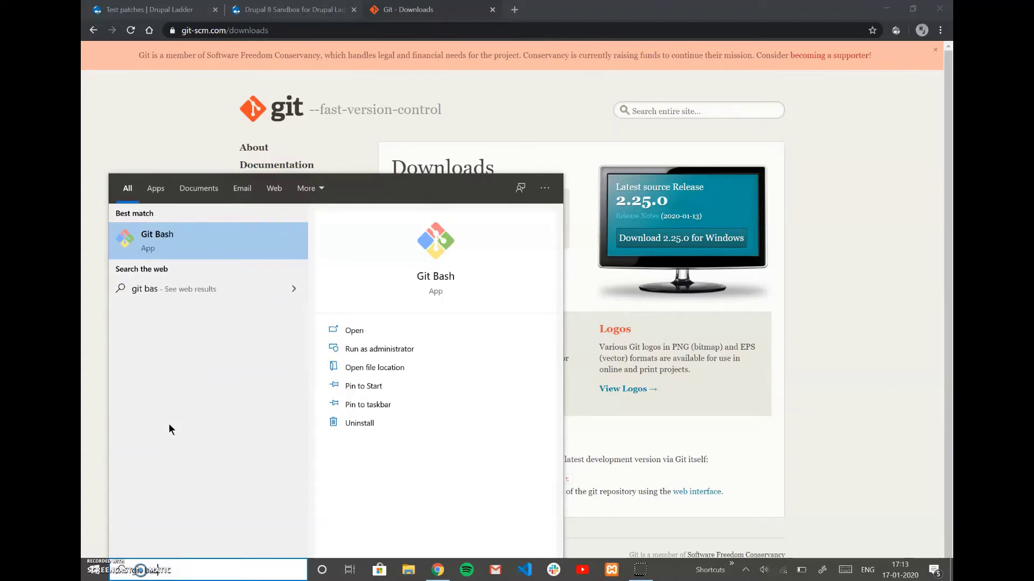
{"action": "left_click", "coordinate": [209, 238]}
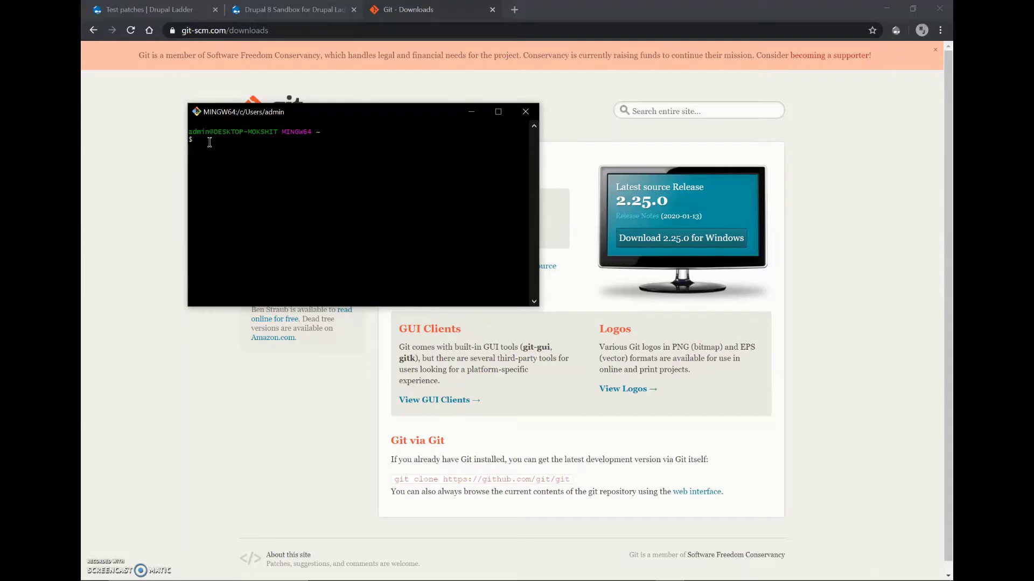
Copy the lesson's four git color config lines (status, branch, interactive, diff = auto) and run them in Git Bash.
{"action": "left_click", "coordinate": [175, 10]}
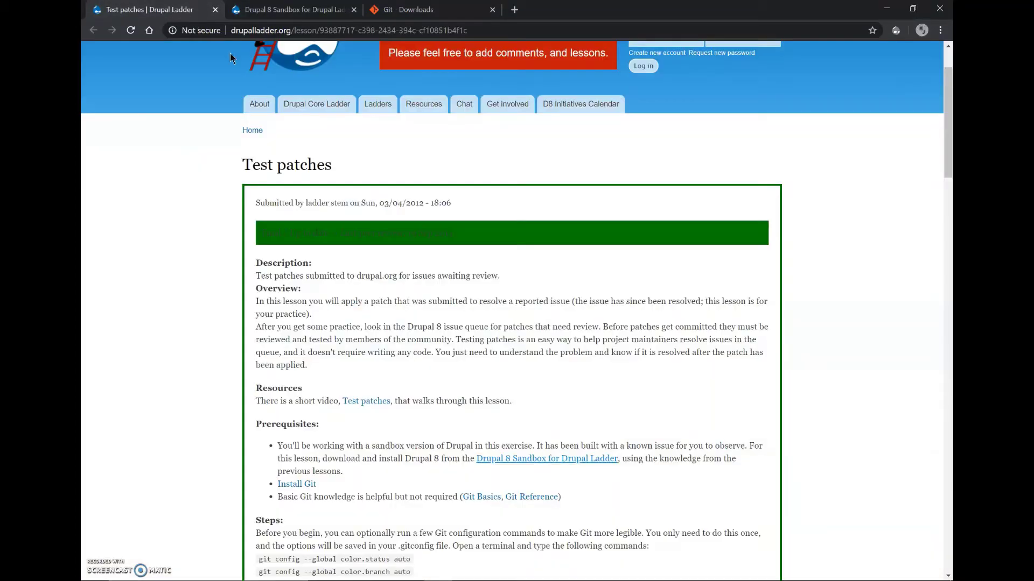
{"action": "scroll", "coordinate": [284, 336], "scroll_direction": "down", "scroll_amount": 3}
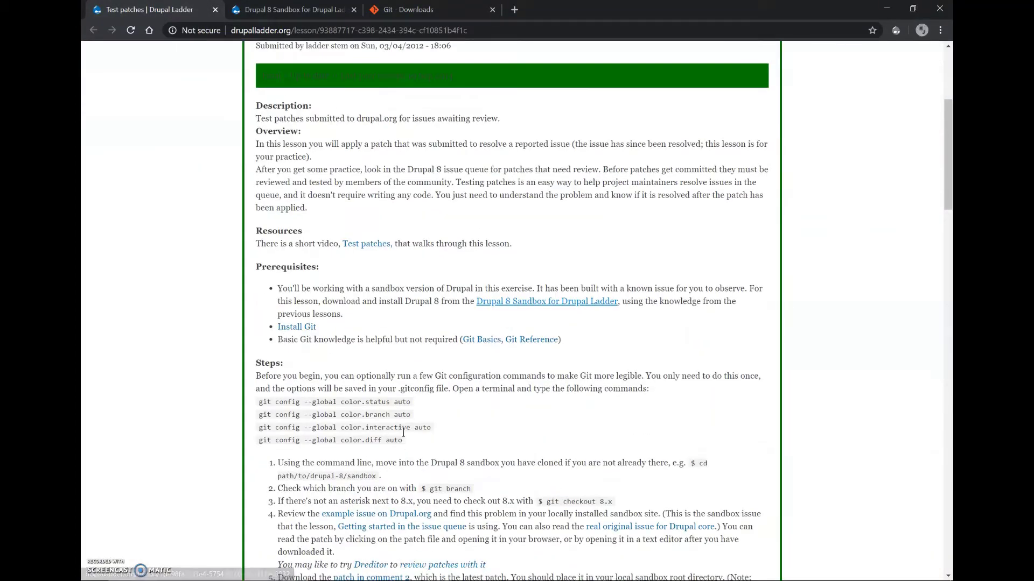
{"action": "left_click_drag", "start_coordinate": [409, 438], "coordinate": [259, 402]}
{"action": "key", "text": "super+c"}
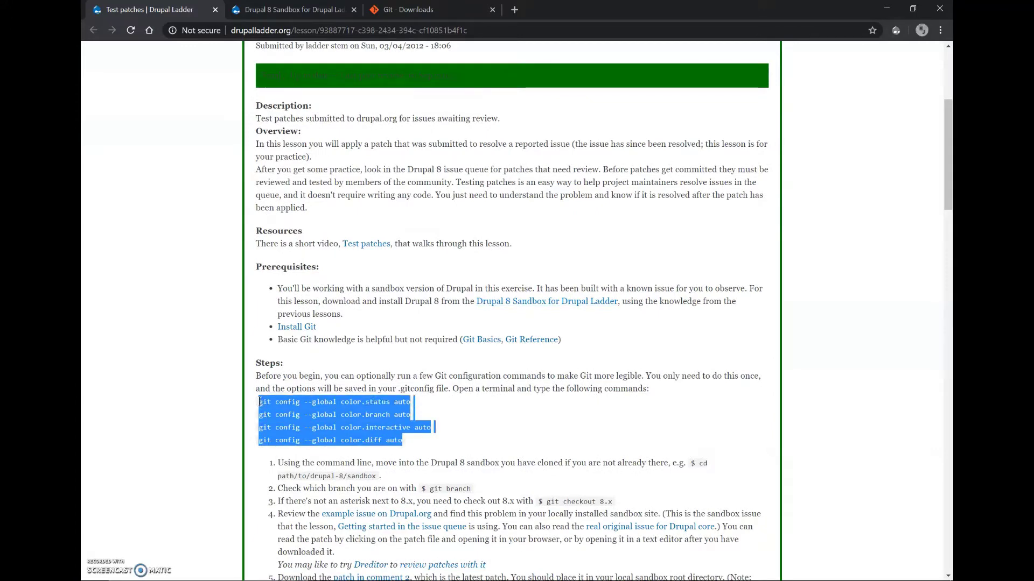
{"action": "key", "text": "alt+Tab"}
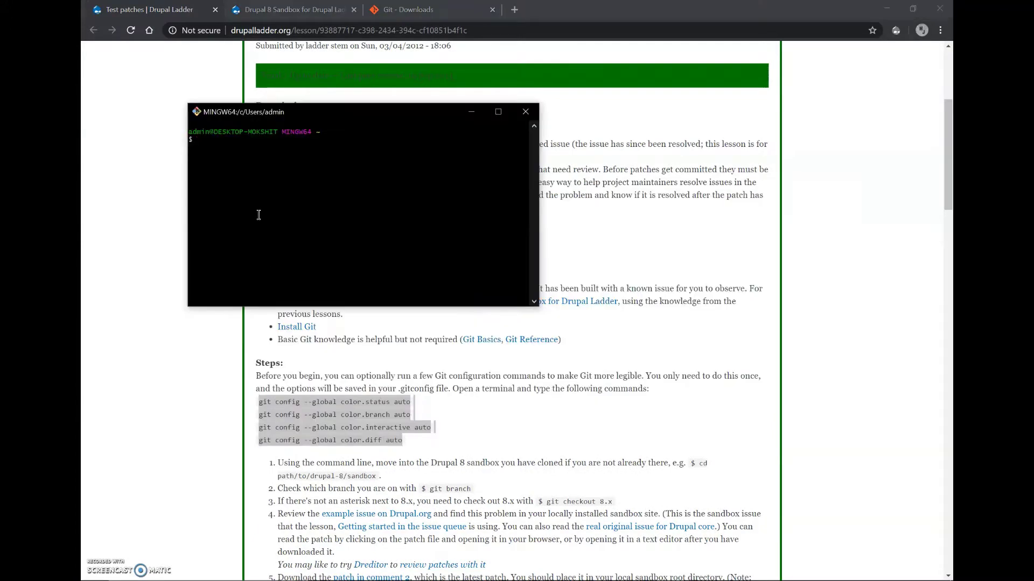
{"action": "right_click", "coordinate": [243, 184]}
{"action": "left_click", "coordinate": [269, 204]}
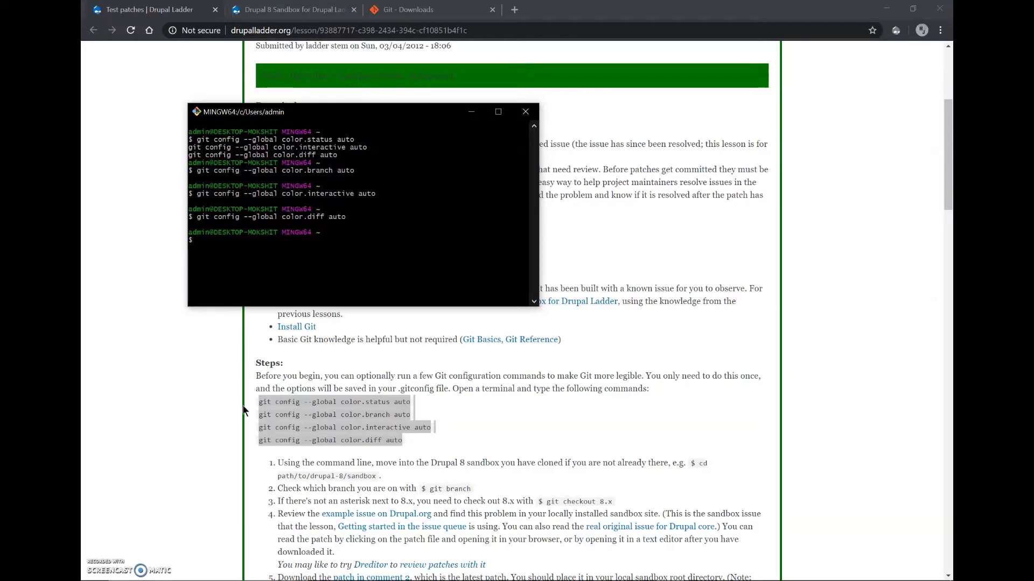
Change the Git Bash directory to /c/xampp/htdocs.
{"action": "left_click", "coordinate": [268, 404]}
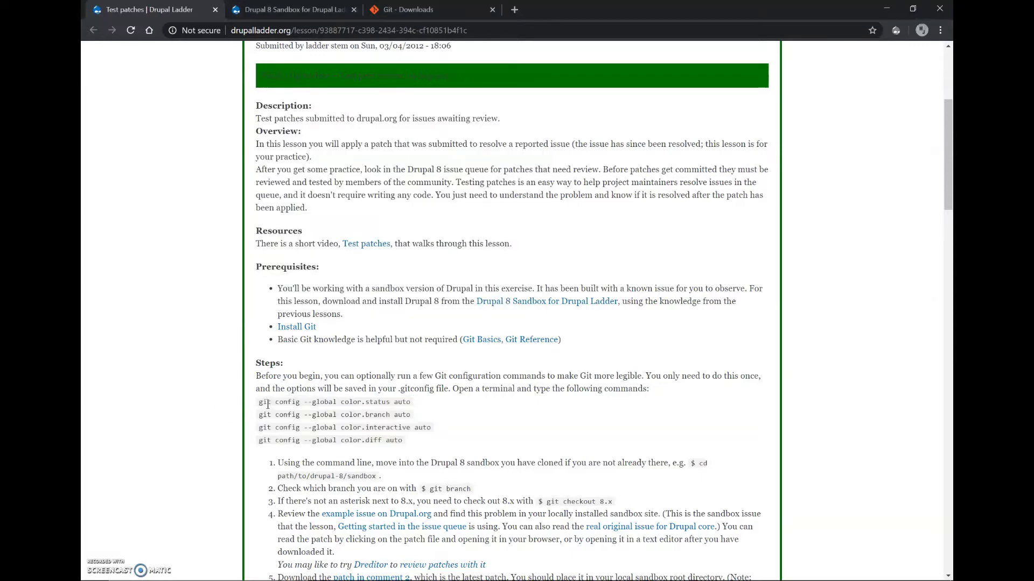
{"action": "key", "text": "alt+Tab"}
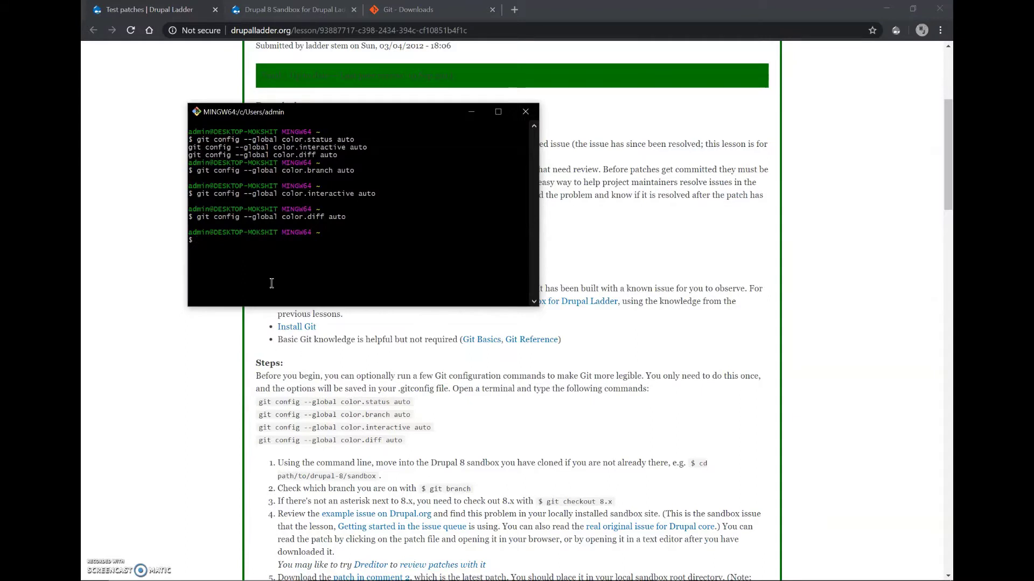
{"action": "type", "text": "cd /c"}
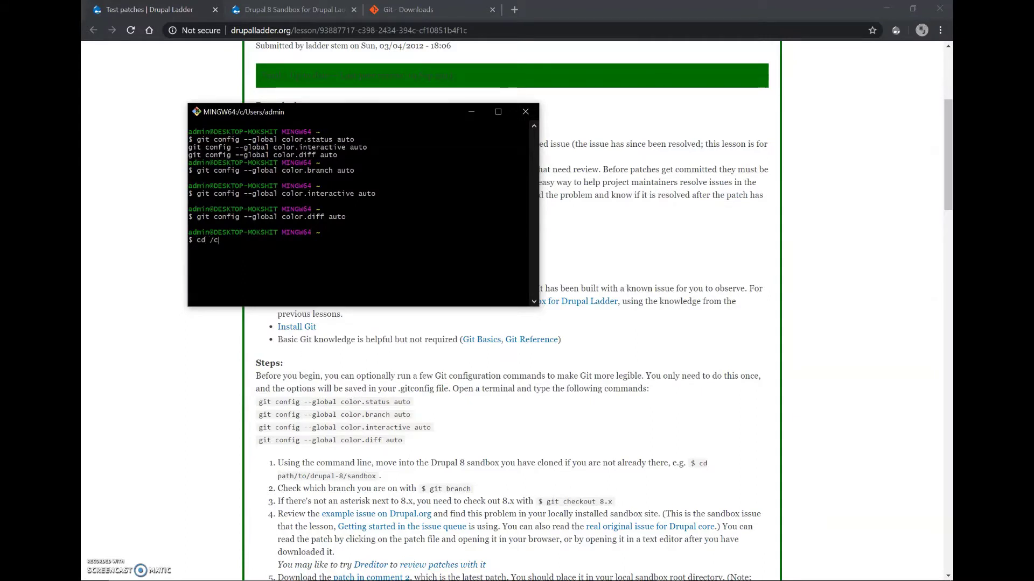
{"action": "type", "text": "/xampp/htdocs"}
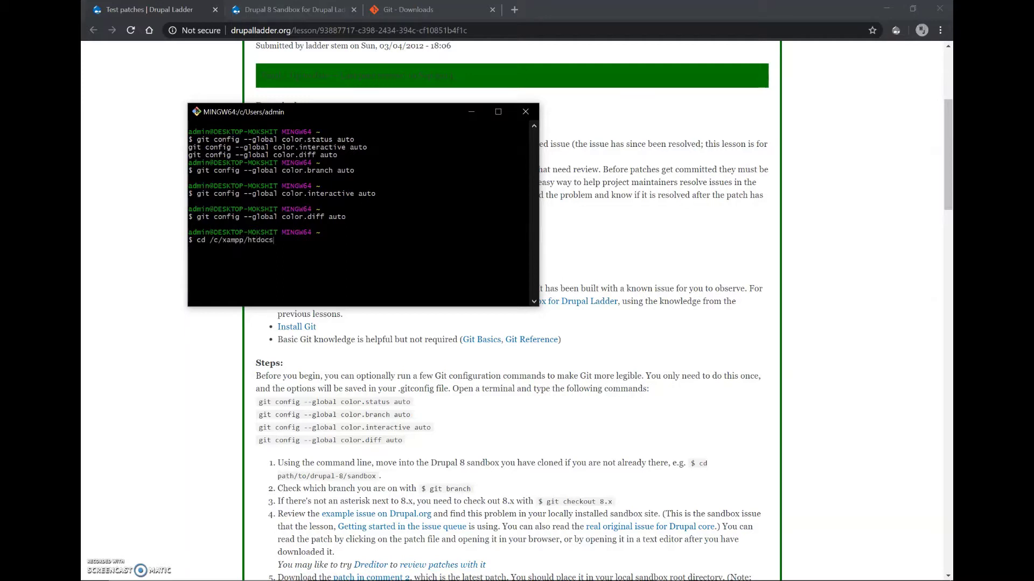
{"action": "key", "text": "Return"}
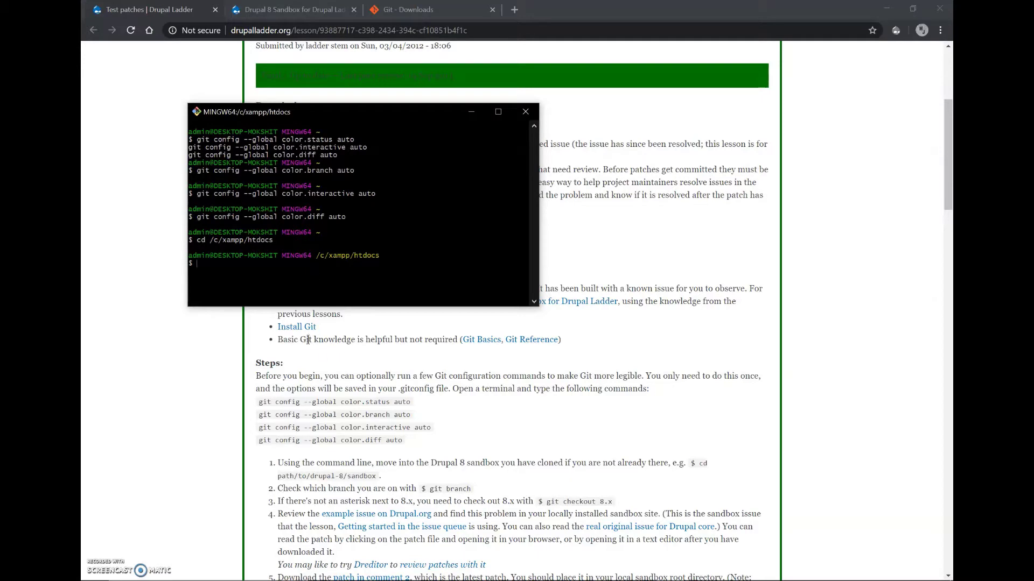
Paste the sandbox's git clone command into Git Bash, target folder drupal_8_sandbox, and run it.
{"action": "left_click", "coordinate": [138, 253]}
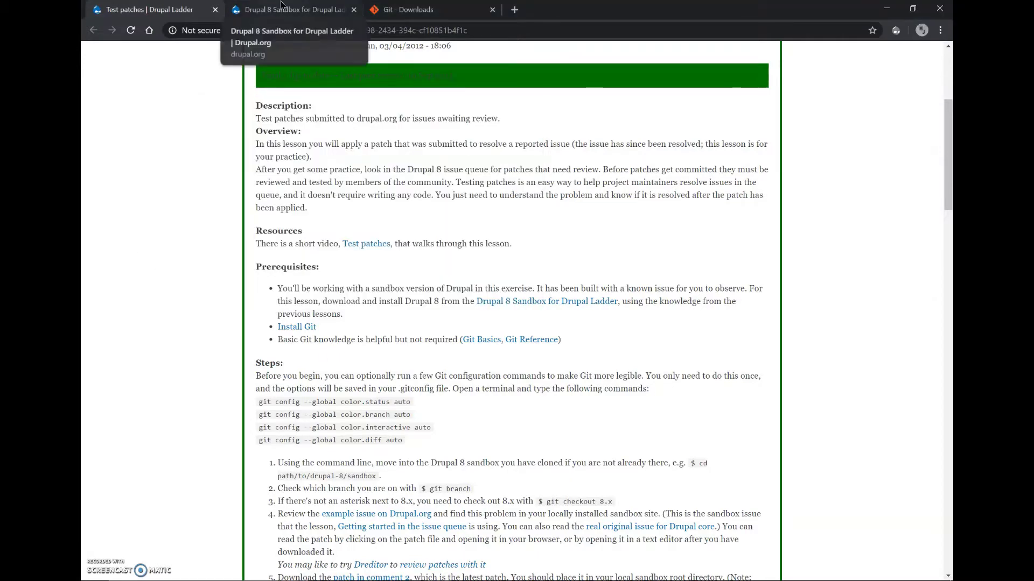
{"action": "left_click", "coordinate": [284, 10]}
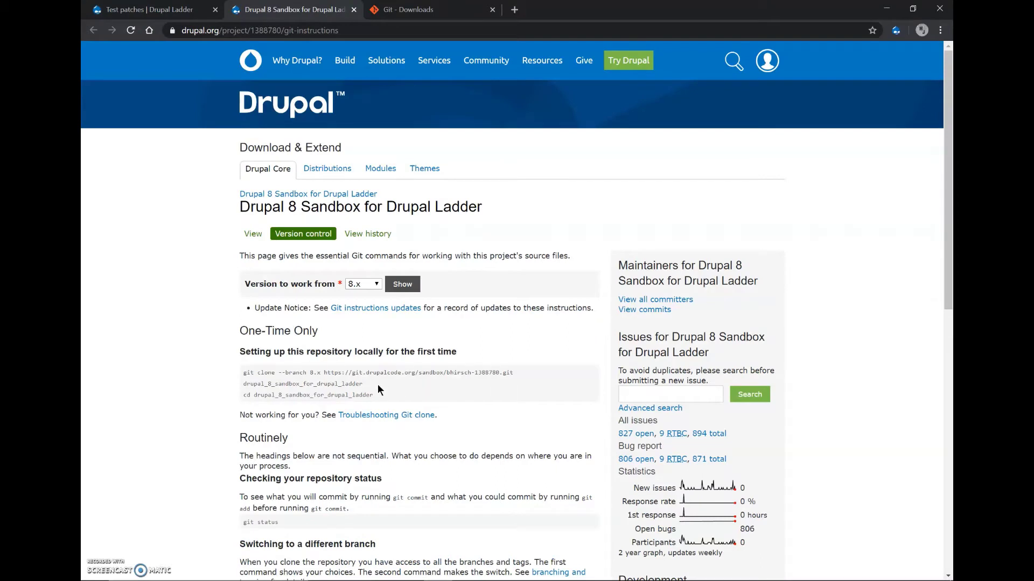
{"action": "left_click_drag", "start_coordinate": [377, 383], "coordinate": [244, 374]}
{"action": "key", "text": "super+c"}
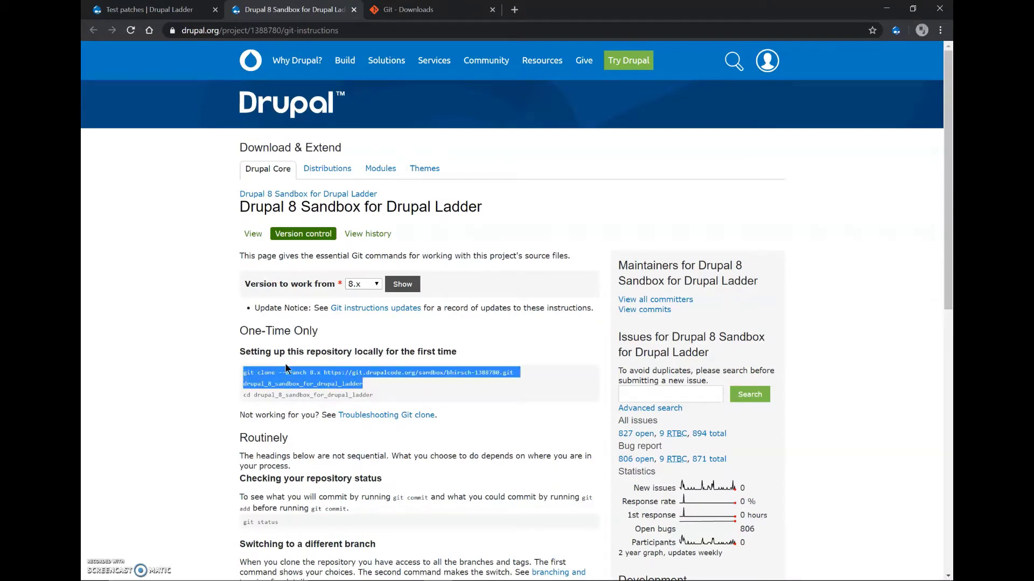
{"action": "key", "text": "alt+Tab"}
{"action": "right_click", "coordinate": [253, 277]}
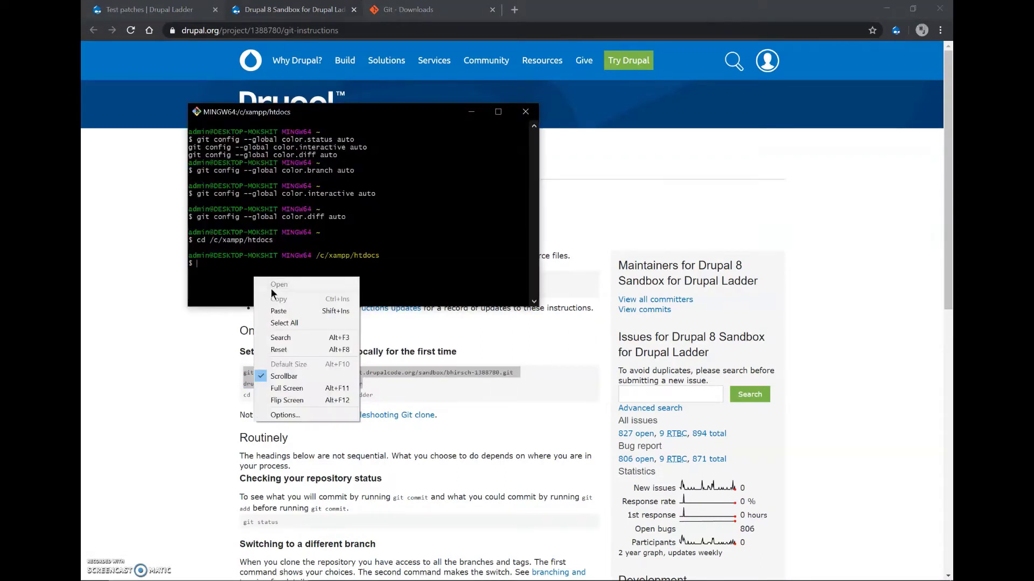
{"action": "left_click", "coordinate": [285, 306]}
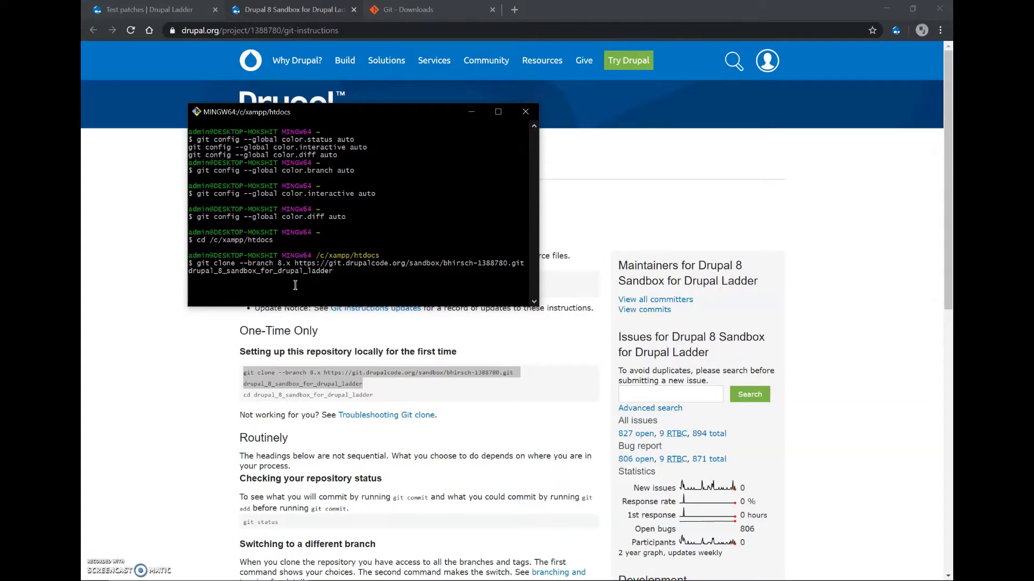
{"action": "key", "text": "BackSpace"}
{"action": "key", "text": "BackSpace"}
{"action": "key", "text": "BackSpace"}
{"action": "key", "text": "BackSpace"}
{"action": "key", "text": "BackSpace"}
{"action": "key", "text": "BackSpace"}
{"action": "key", "text": "BackSpace"}
{"action": "key", "text": "BackSpace"}
{"action": "key", "text": "BackSpace"}
{"action": "key", "text": "BackSpace"}
{"action": "key", "text": "BackSpace"}
{"action": "key", "text": "BackSpace"}
{"action": "key", "text": "BackSpace"}
{"action": "key", "text": "BackSpace"}
{"action": "key", "text": "BackSpace"}
{"action": "key", "text": "BackSpace"}
{"action": "key", "text": "BackSpace"}
{"action": "key", "text": "BackSpace"}
{"action": "key", "text": "Return"}
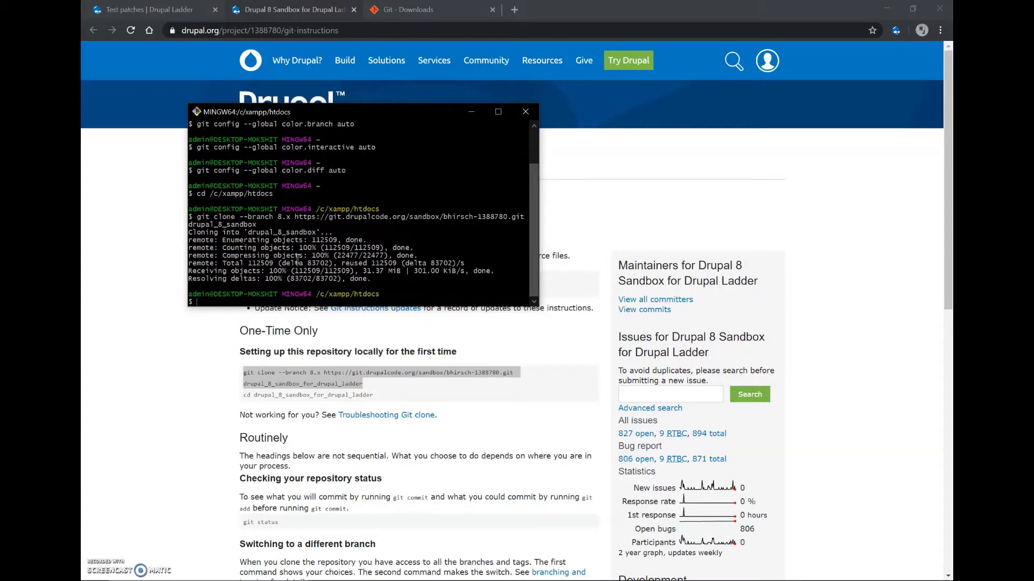
Enter the drupal_8_sandbox folder with cd, landing on the 8.x branch.
{"action": "left_click", "coordinate": [205, 357]}
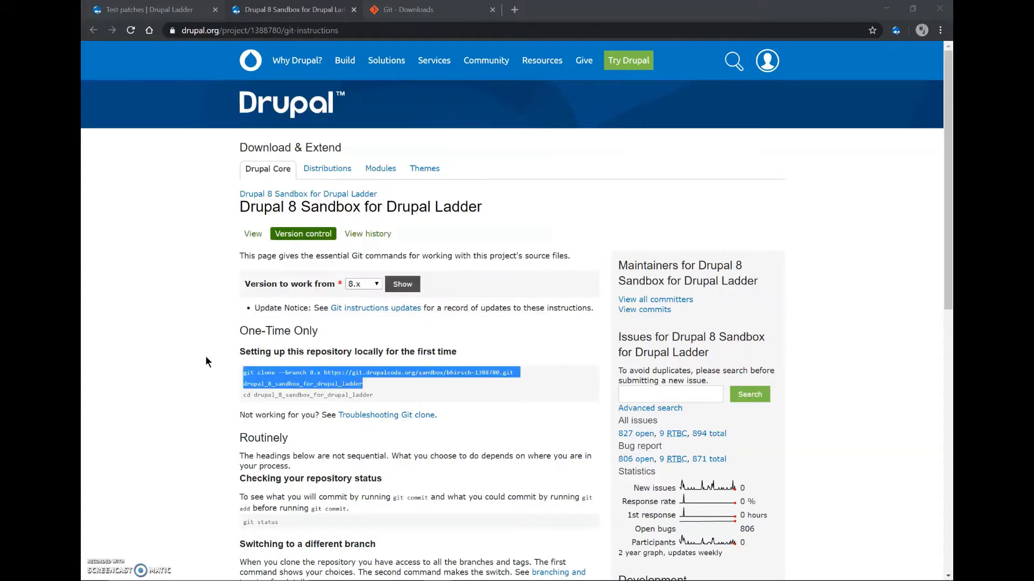
{"action": "left_click", "coordinate": [156, 9]}
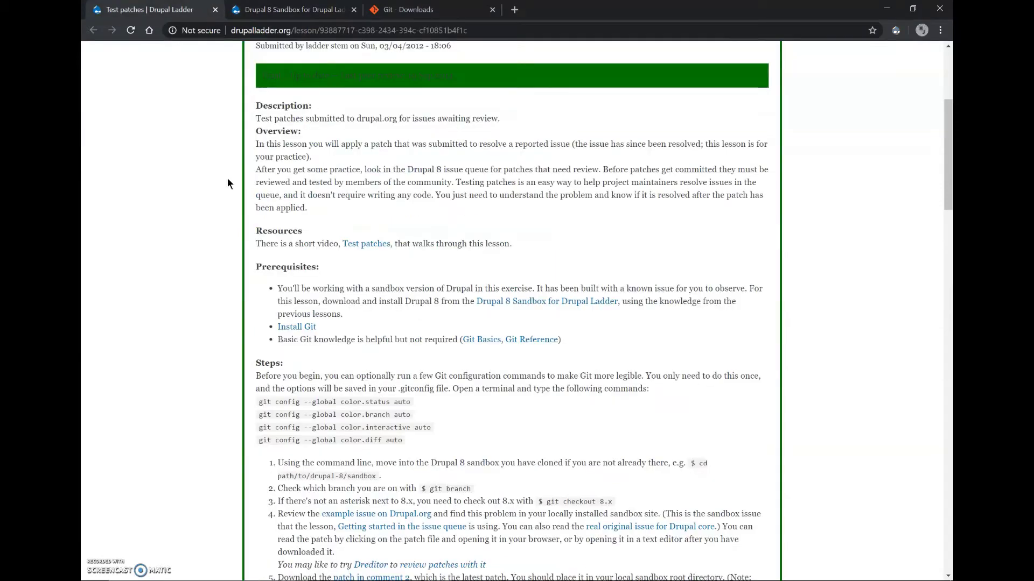
{"action": "key", "text": "alt+Tab"}
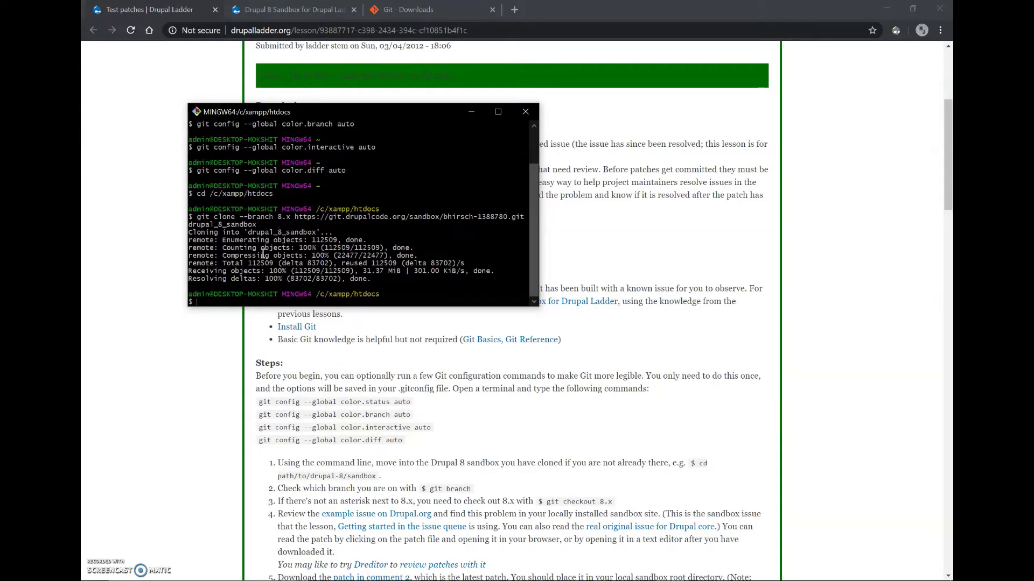
{"action": "type", "text": "cd drupal"}
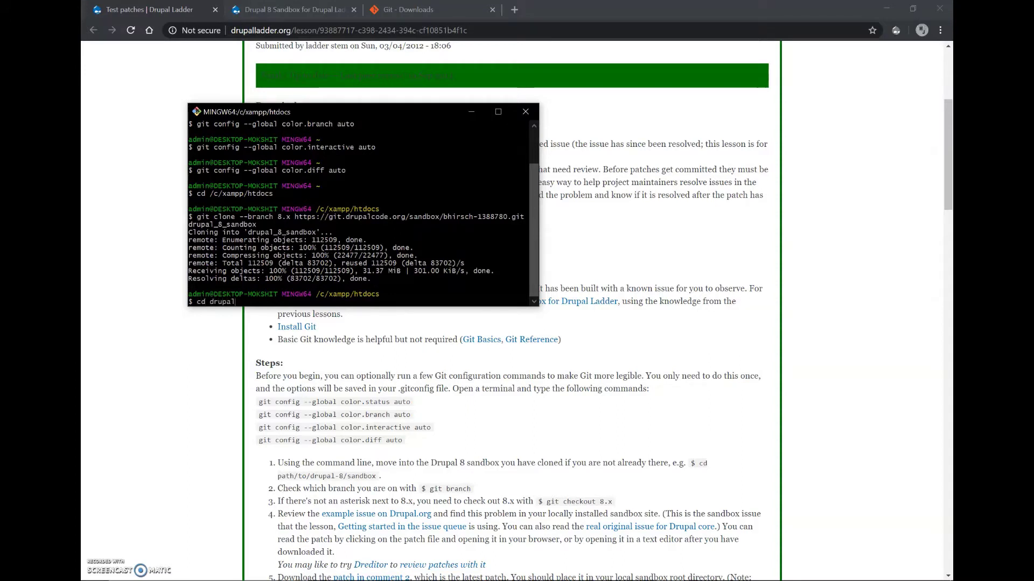
{"action": "type", "text": "_8_"}
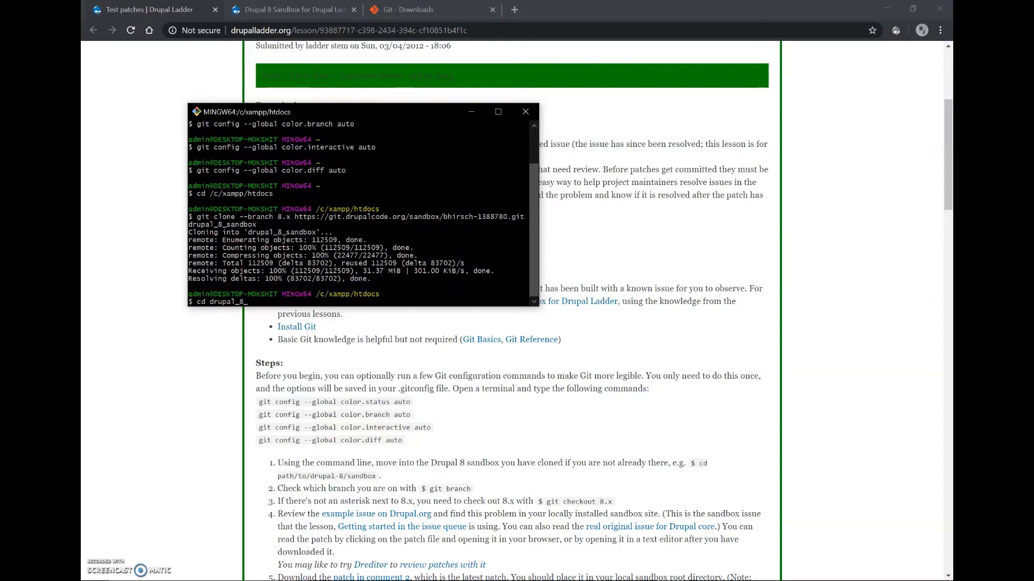
{"action": "type", "text": "sandbox"}
{"action": "key", "text": "Return"}
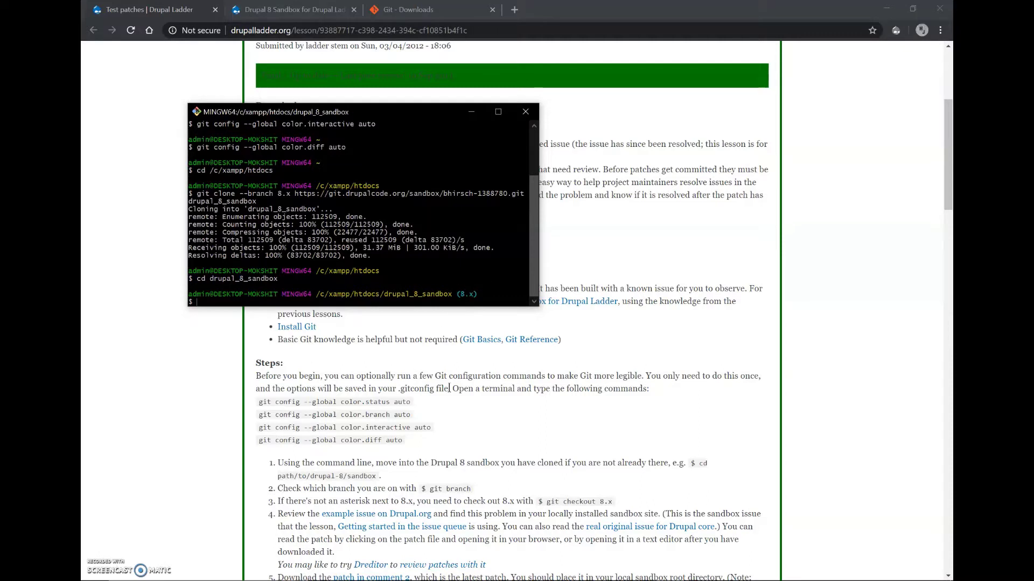
Load localhost/drupal_8_sandbox in a new Chrome tab.
{"action": "left_click", "coordinate": [399, 332]}
{"action": "key", "text": "ctrl+t"}
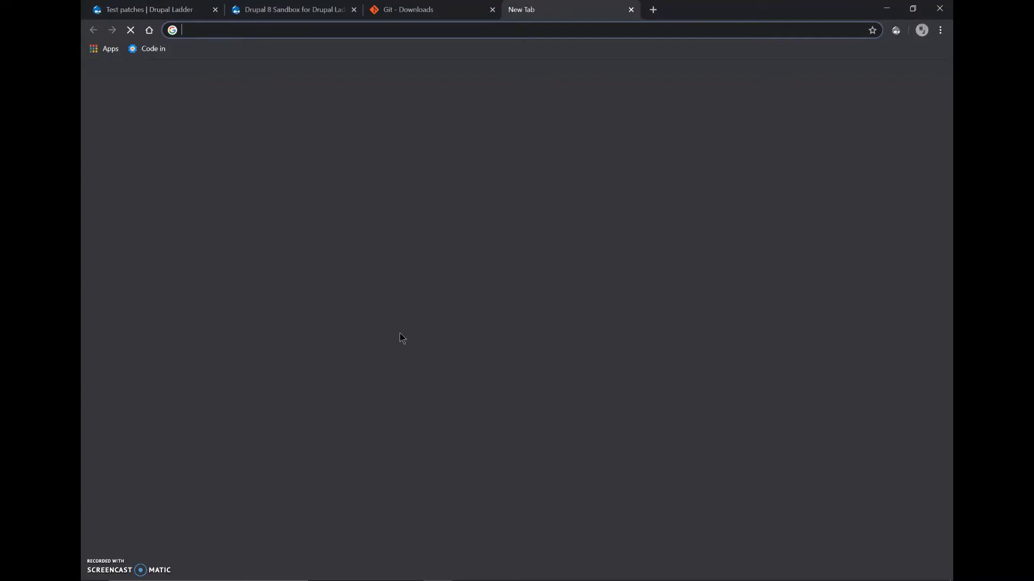
{"action": "type", "text": "localhost/drupal_"}
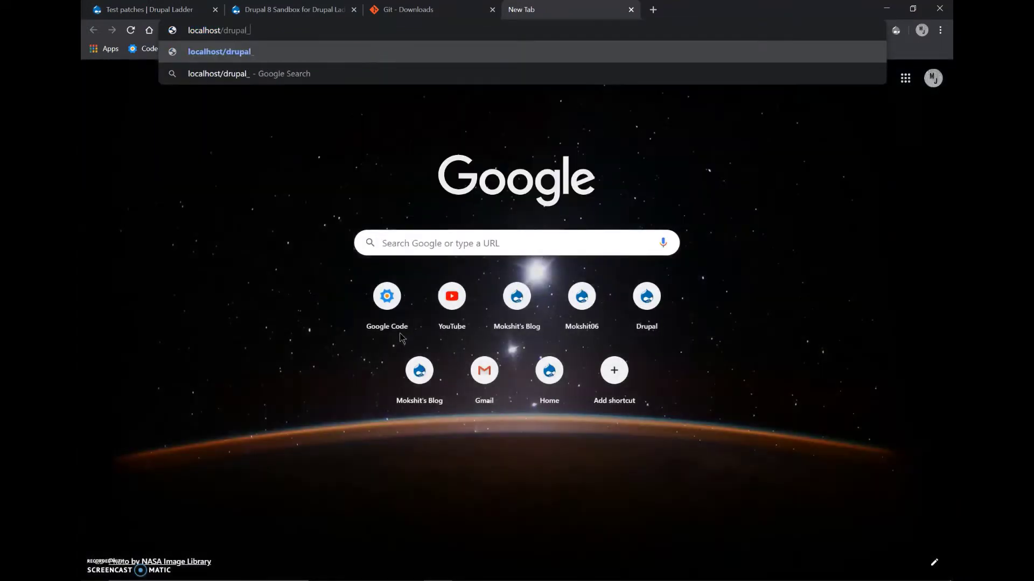
{"action": "type", "text": "8_sa"}
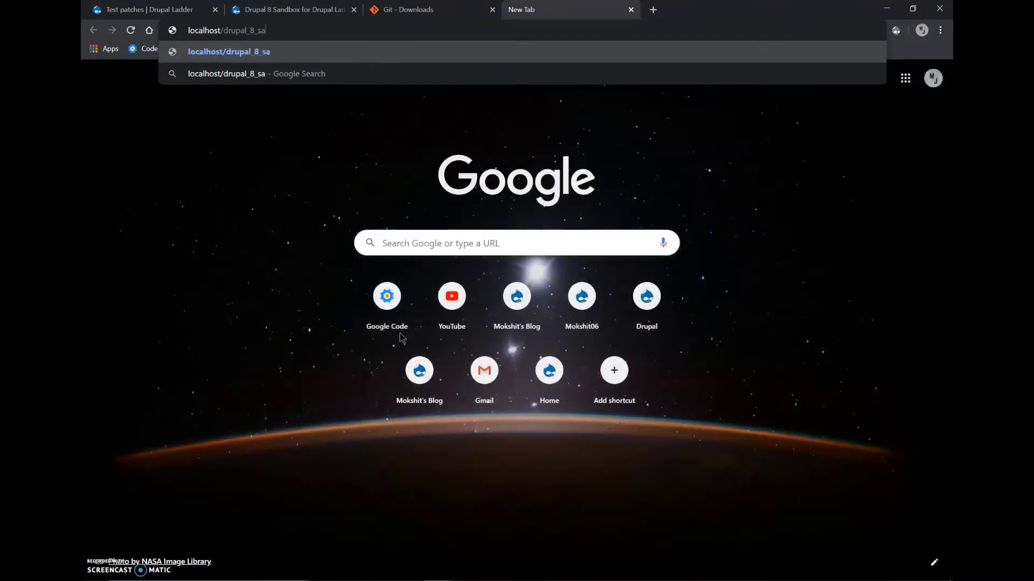
{"action": "type", "text": "ndbox"}
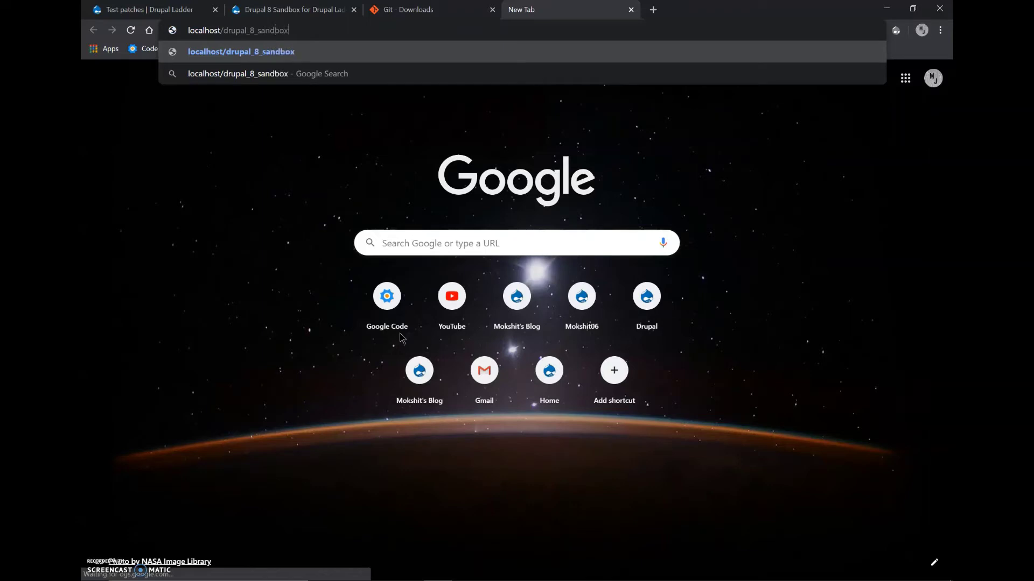
{"action": "key", "text": "Return"}
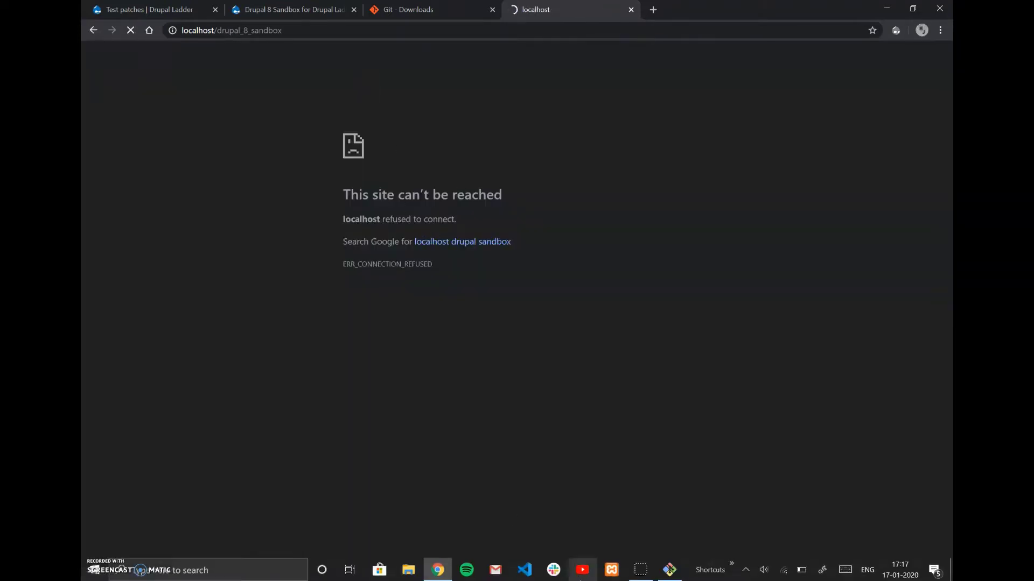
Start Apache and MySQL in the XAMPP Control Panel.
{"action": "left_click", "coordinate": [611, 572]}
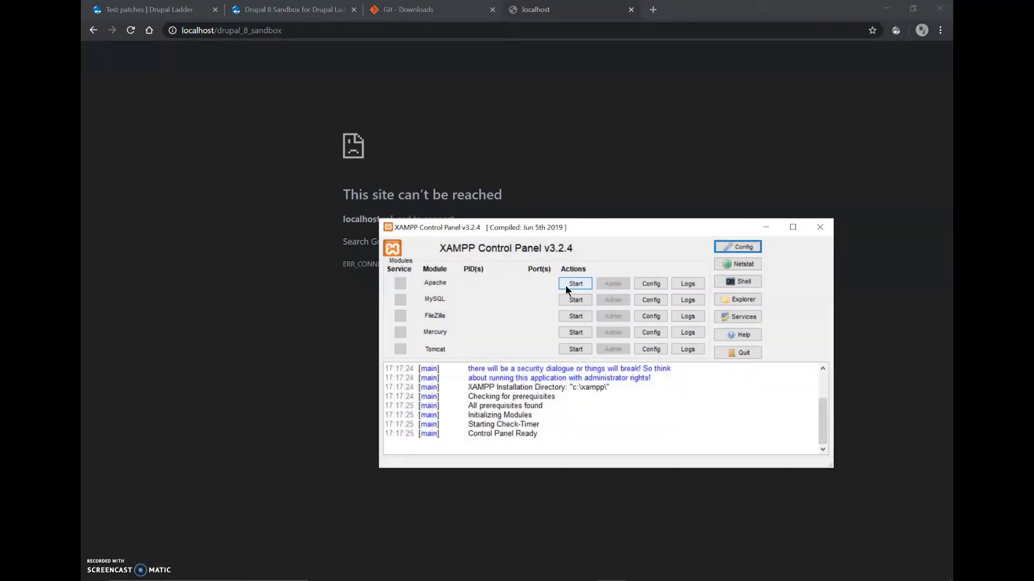
{"action": "left_click", "coordinate": [565, 285]}
{"action": "left_click", "coordinate": [574, 299]}
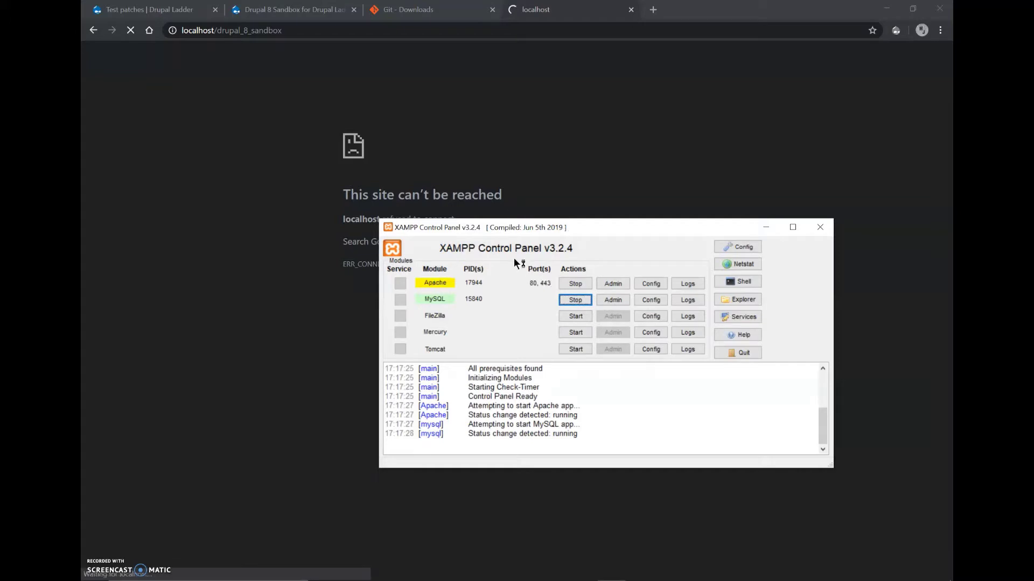
Bring Chrome forward to show the installer's Choose profile step with Standard selected.
{"action": "left_click", "coordinate": [560, 197]}
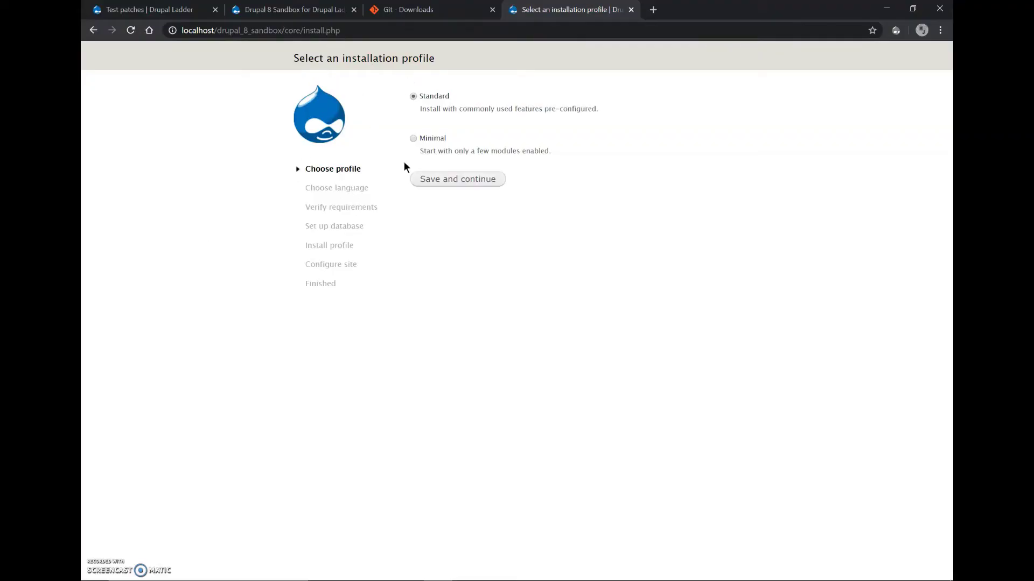
Continue with Standard profile and English, retry the requirements check, and open the PHP mbstring docs in a background tab.
{"action": "left_click", "coordinate": [427, 186]}
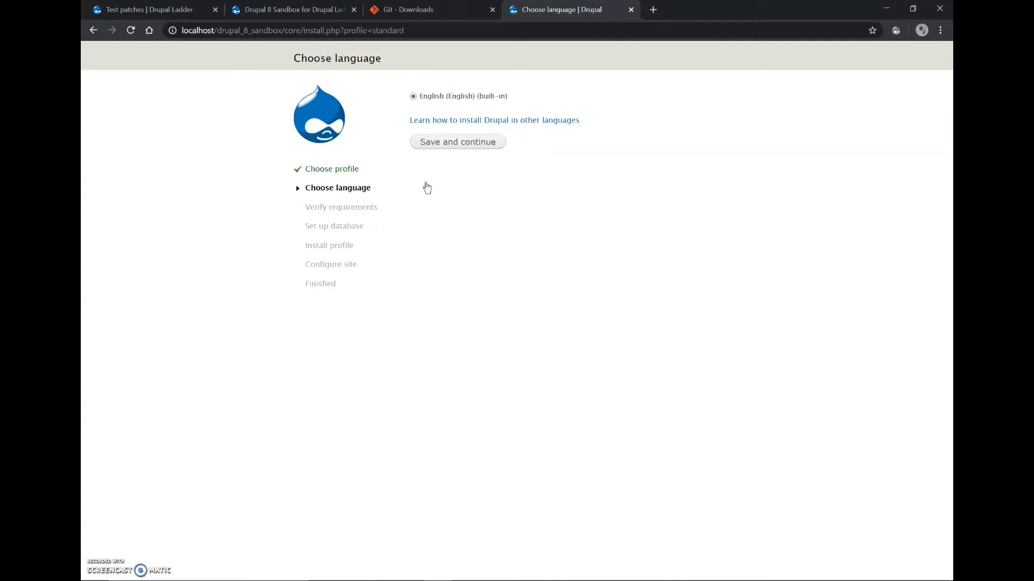
{"action": "left_click", "coordinate": [452, 146]}
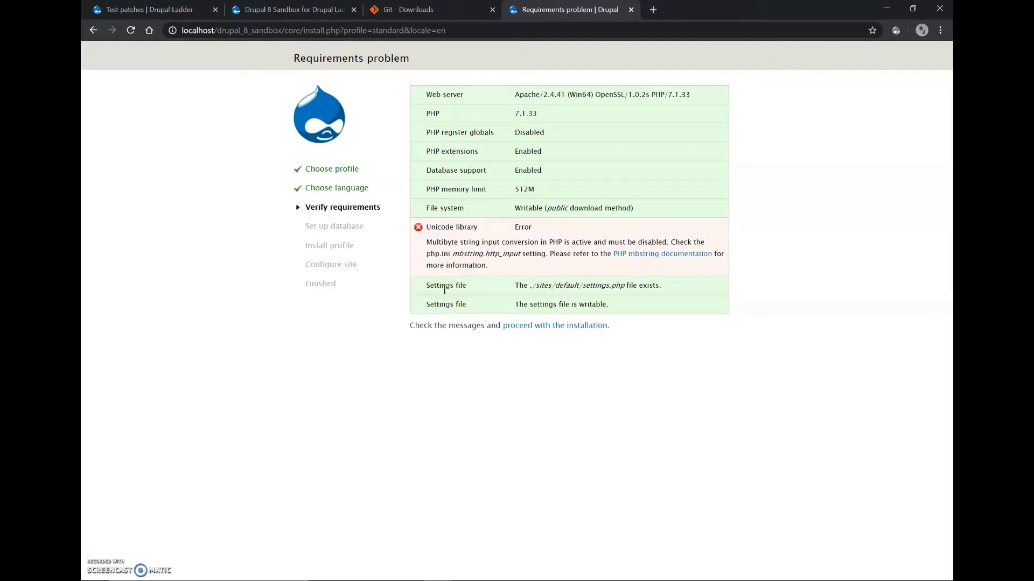
{"action": "left_click", "coordinate": [506, 328]}
{"action": "left_click", "coordinate": [531, 329]}
{"action": "middle_click", "coordinate": [630, 255]}
{"action": "key", "text": "alt+Tab"}
{"action": "key", "text": "alt+Tab"}
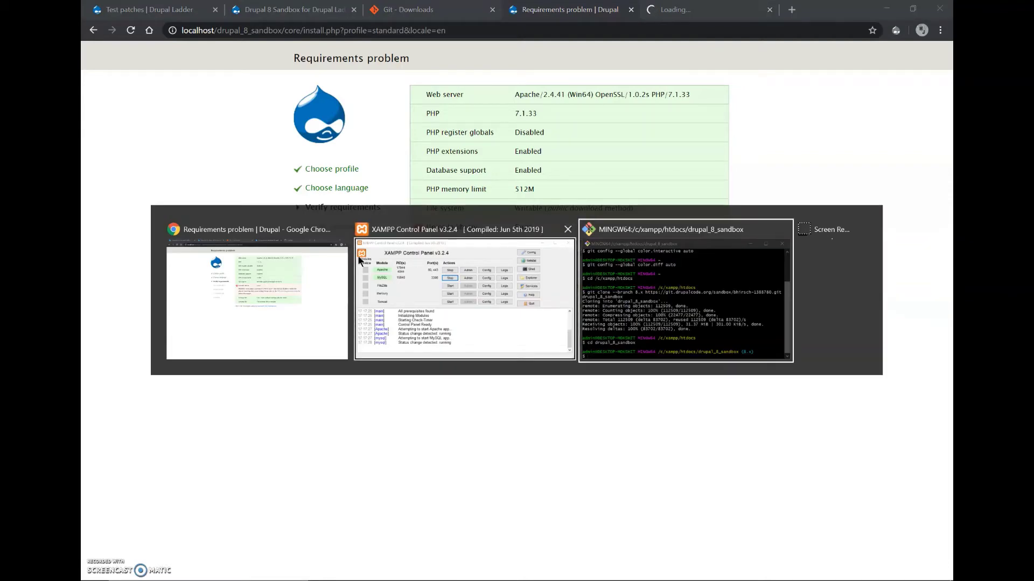
Open File Explorer and browse to the C:\xampp folder on Local Disk (C:).
{"action": "left_click", "coordinate": [297, 274]}
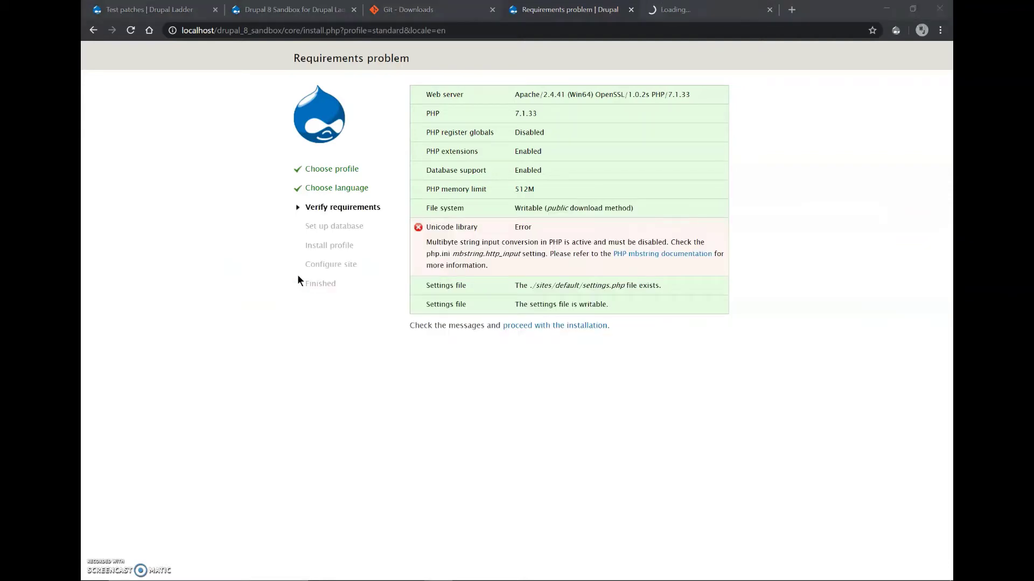
{"action": "key", "text": "super+e"}
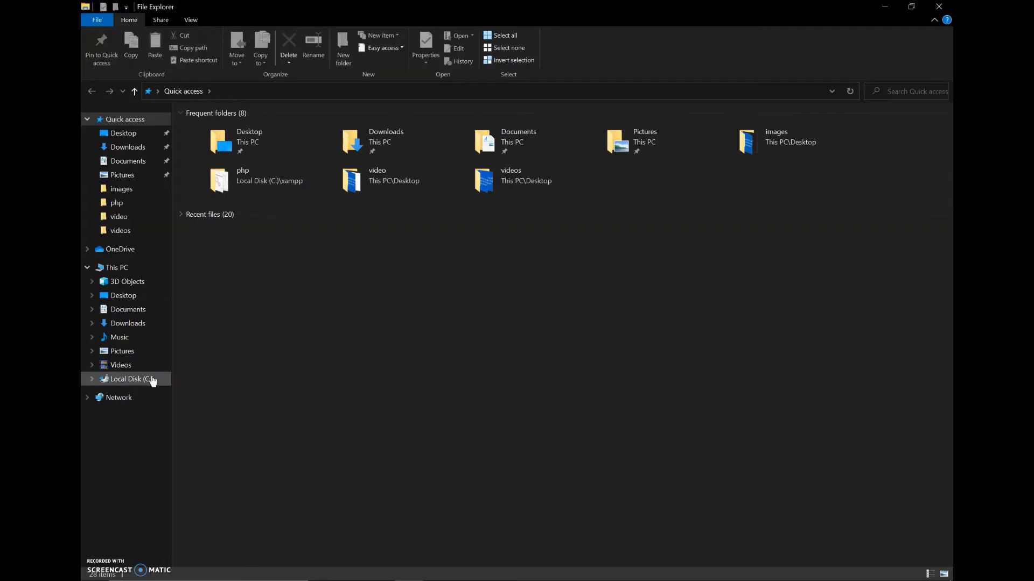
{"action": "left_click", "coordinate": [152, 381]}
{"action": "left_click", "coordinate": [254, 292]}
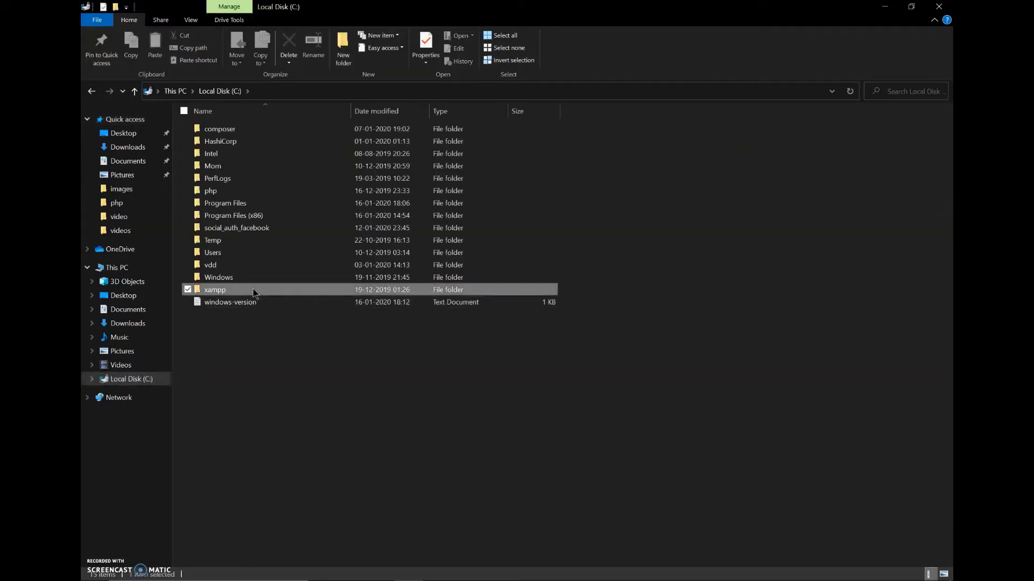
{"action": "double_click", "coordinate": [254, 293]}
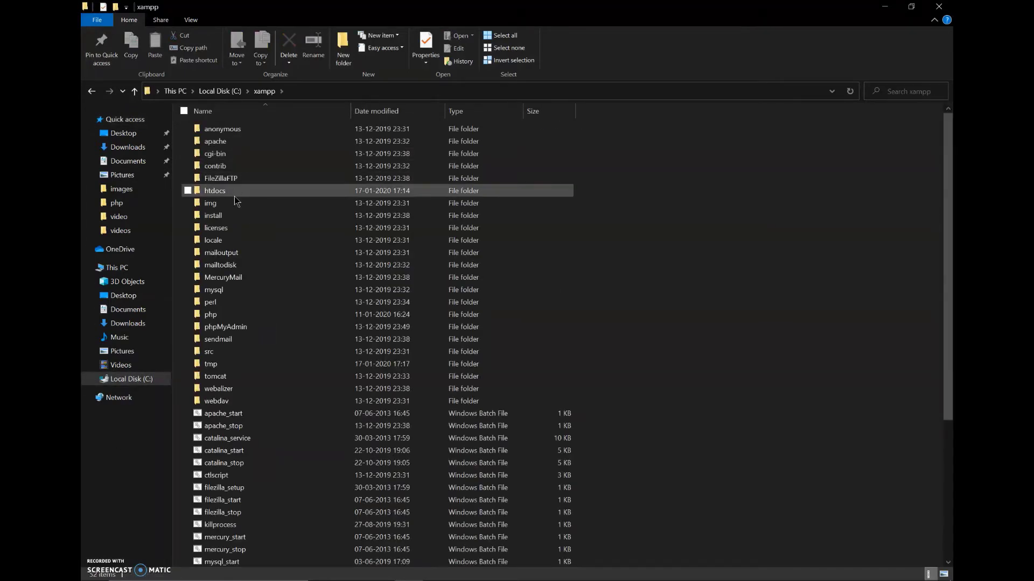
{"action": "left_click", "coordinate": [221, 192]}
{"action": "double_click", "coordinate": [221, 192]}
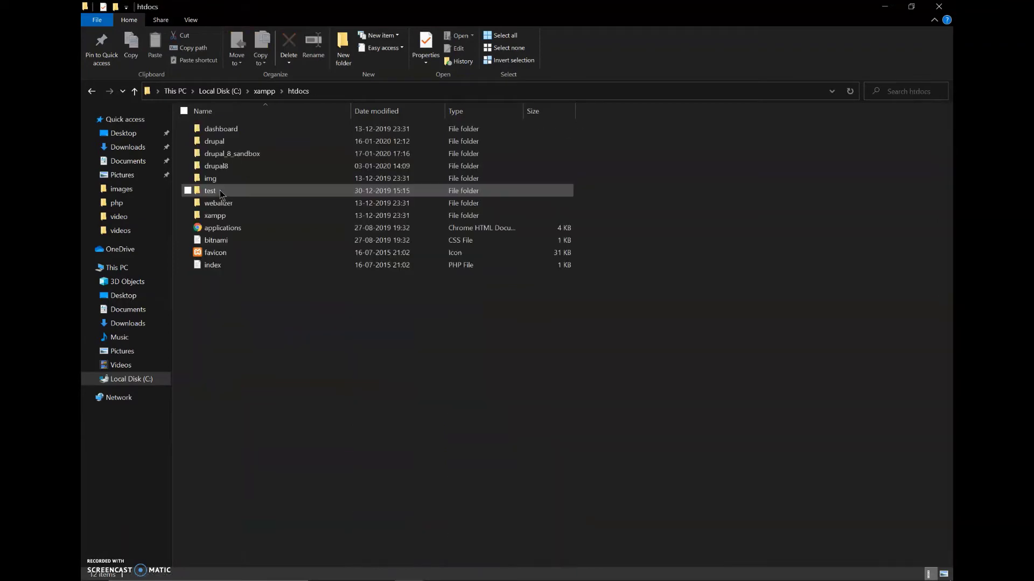
{"action": "left_click", "coordinate": [257, 96]}
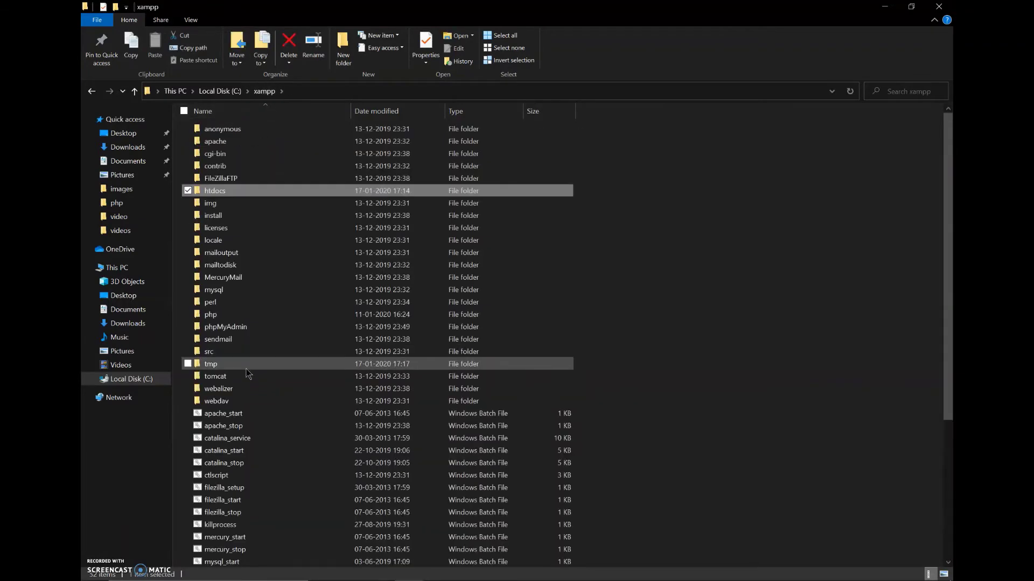
Open php.ini from C:\xampp\php in Notepad and return to Chrome.
{"action": "double_click", "coordinate": [225, 315]}
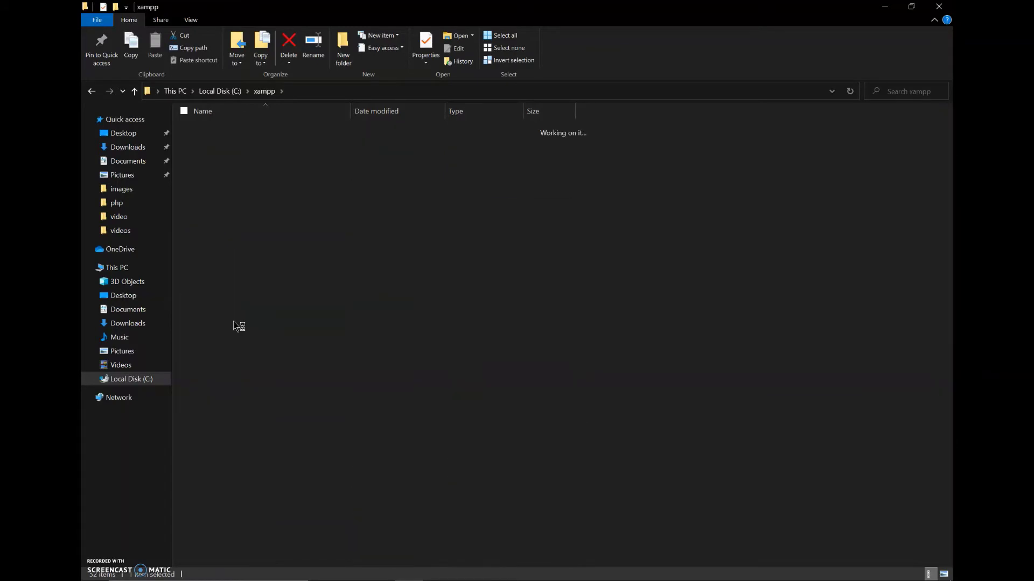
{"action": "scroll", "coordinate": [239, 431], "scroll_direction": "down", "scroll_amount": 8}
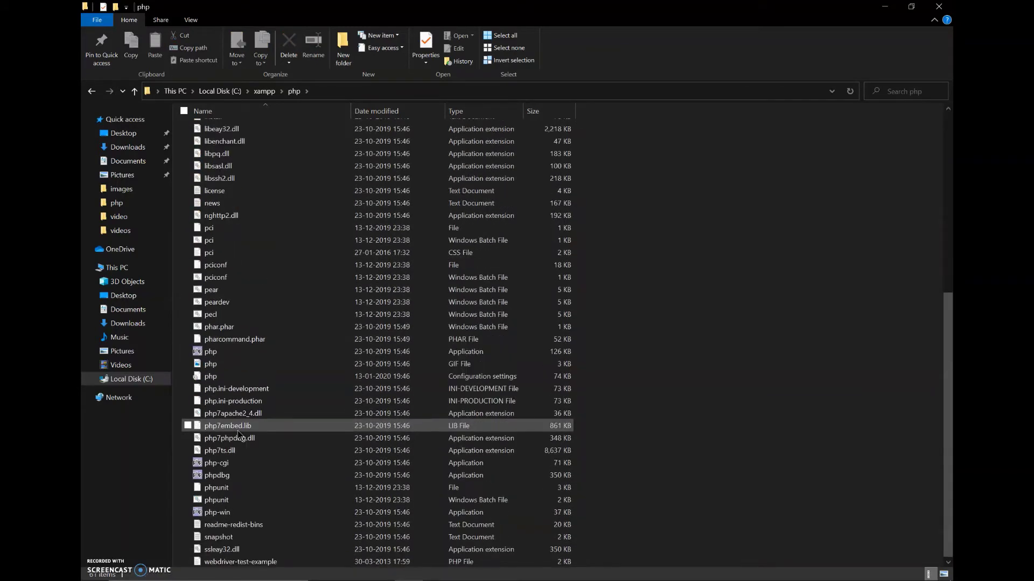
{"action": "left_click", "coordinate": [233, 380]}
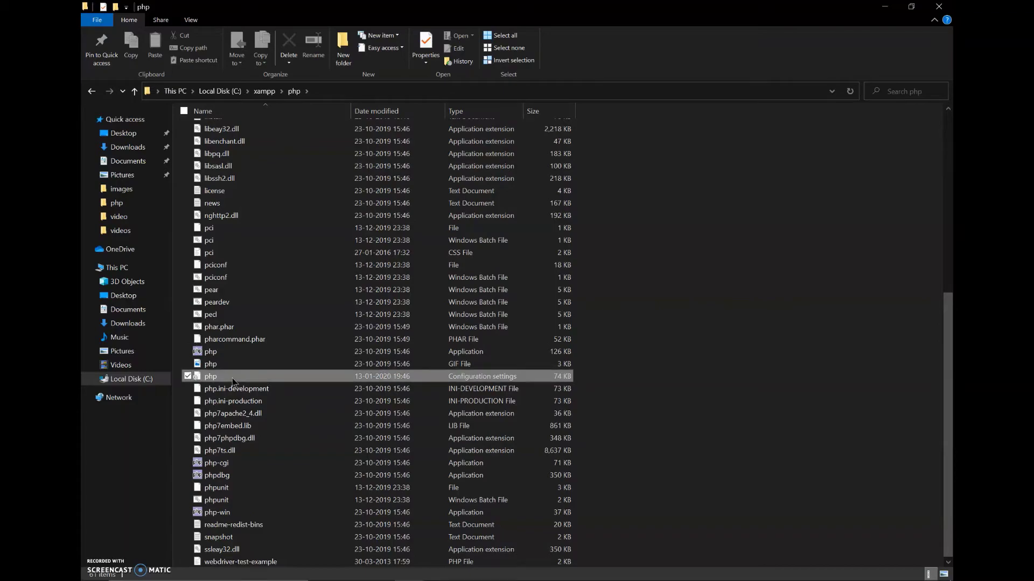
{"action": "double_click", "coordinate": [233, 382]}
{"action": "key", "text": "alt+Tab"}
{"action": "key", "text": "Tab"}
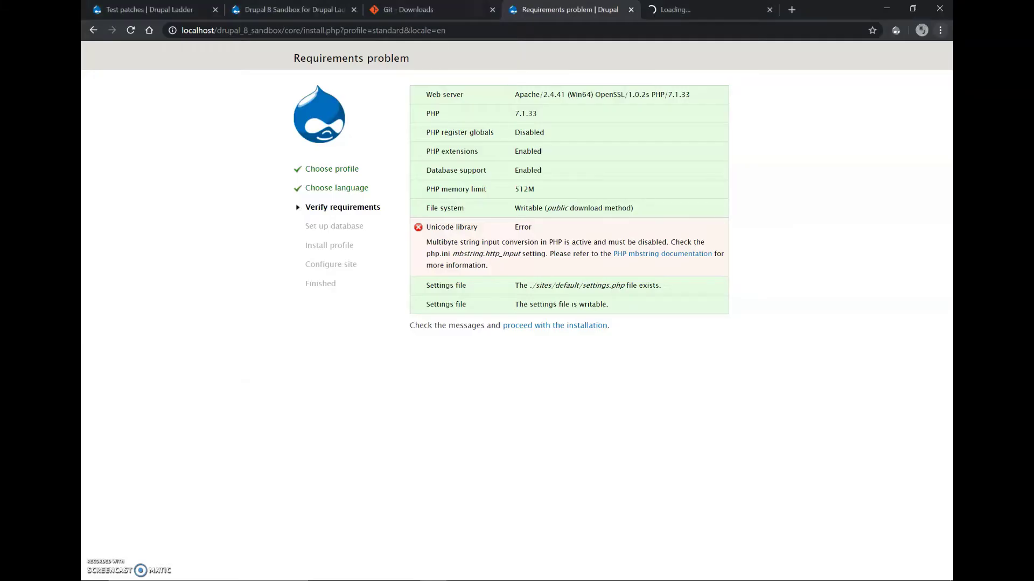
Copy 'mbstring.http_input' from the Unicode error text and bring the Notepad php.ini window forward.
{"action": "left_click", "coordinate": [700, 10]}
{"action": "left_click", "coordinate": [604, 9]}
{"action": "left_click_drag", "start_coordinate": [452, 254], "coordinate": [520, 253]}
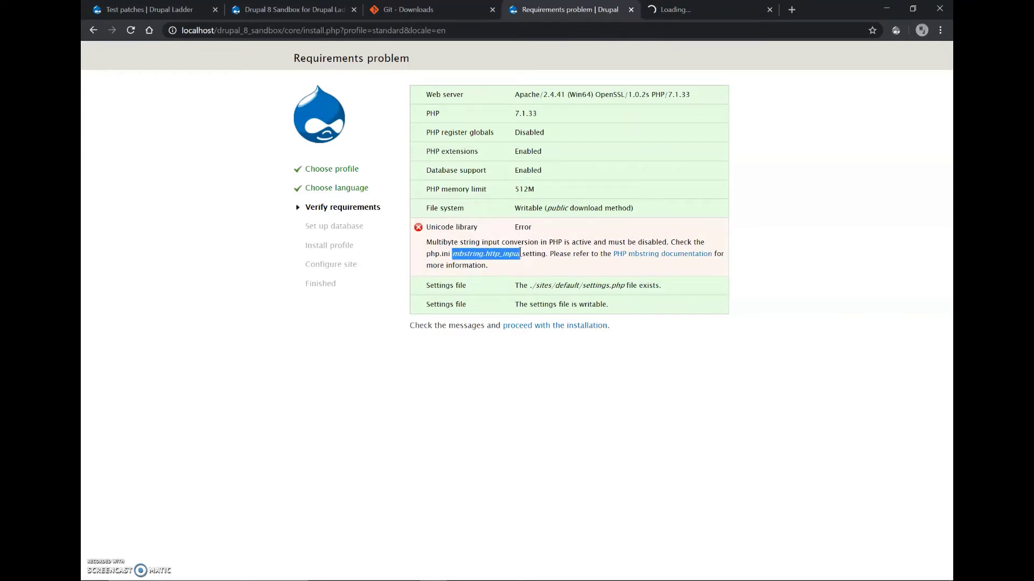
{"action": "key", "text": "alt+Tab"}
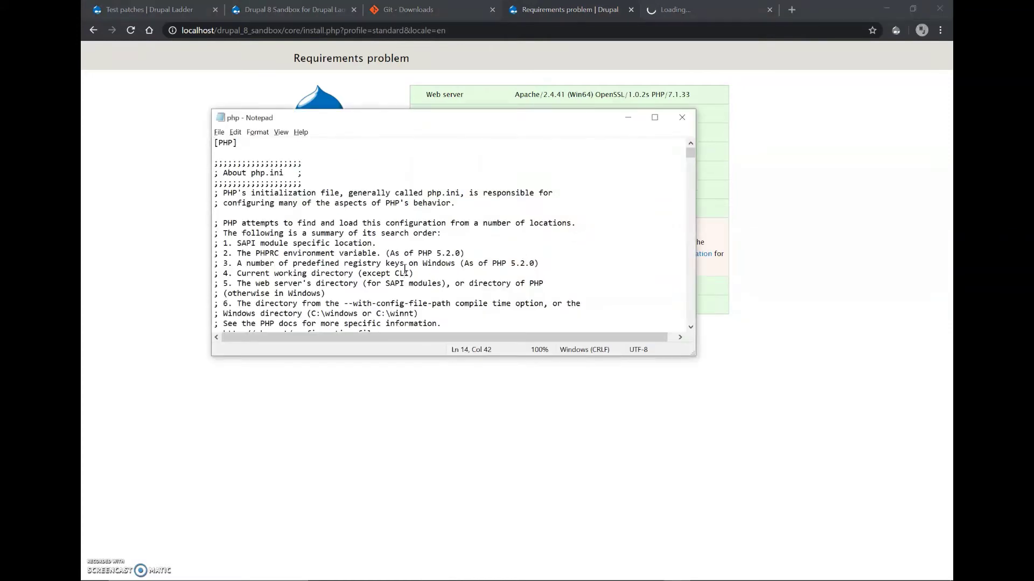
Search php.ini for 'mbstring.http_input' and locate the commented line at 1685.
{"action": "key", "text": "ctrl+f"}
{"action": "type", "text": "mbstring.http_input"}
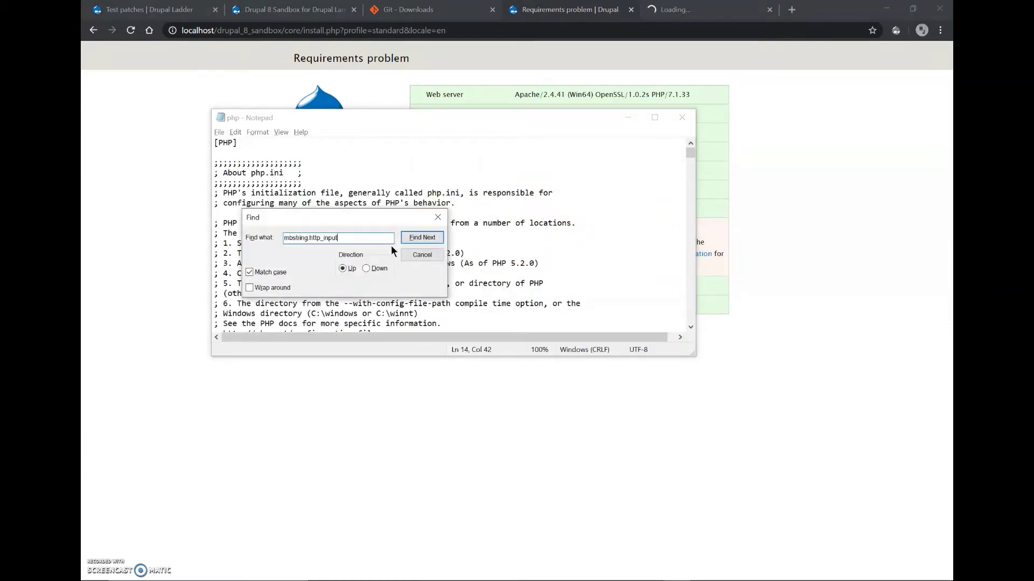
{"action": "left_click", "coordinate": [414, 239]}
{"action": "left_click", "coordinate": [559, 343]}
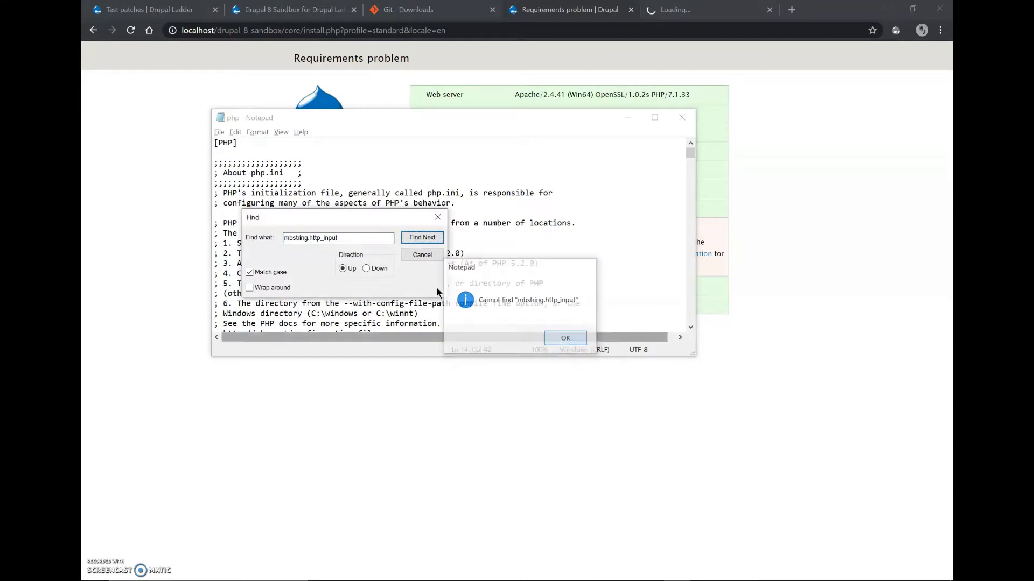
{"action": "left_click", "coordinate": [366, 268]}
{"action": "left_click", "coordinate": [414, 238]}
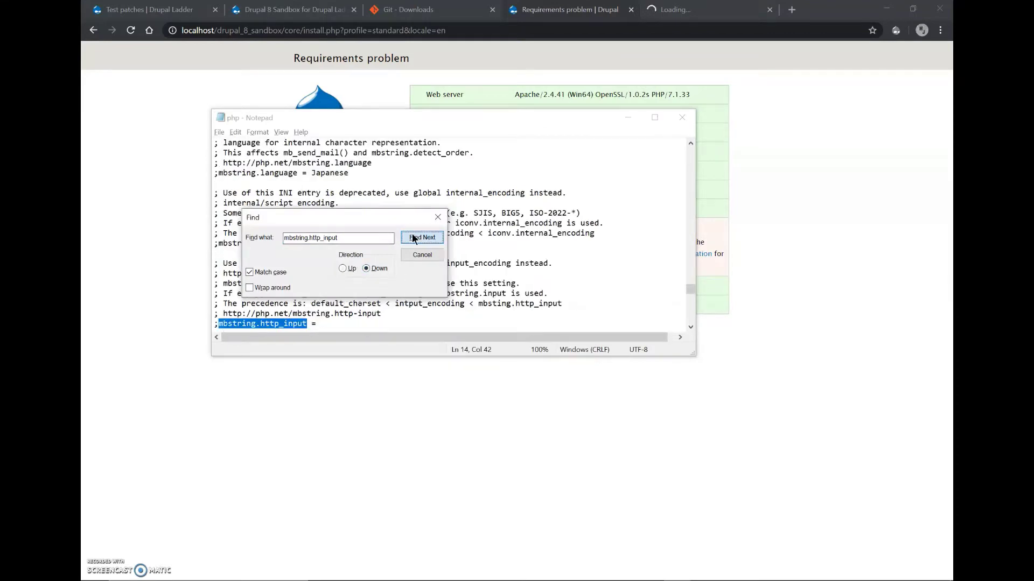
{"action": "left_click", "coordinate": [318, 323]}
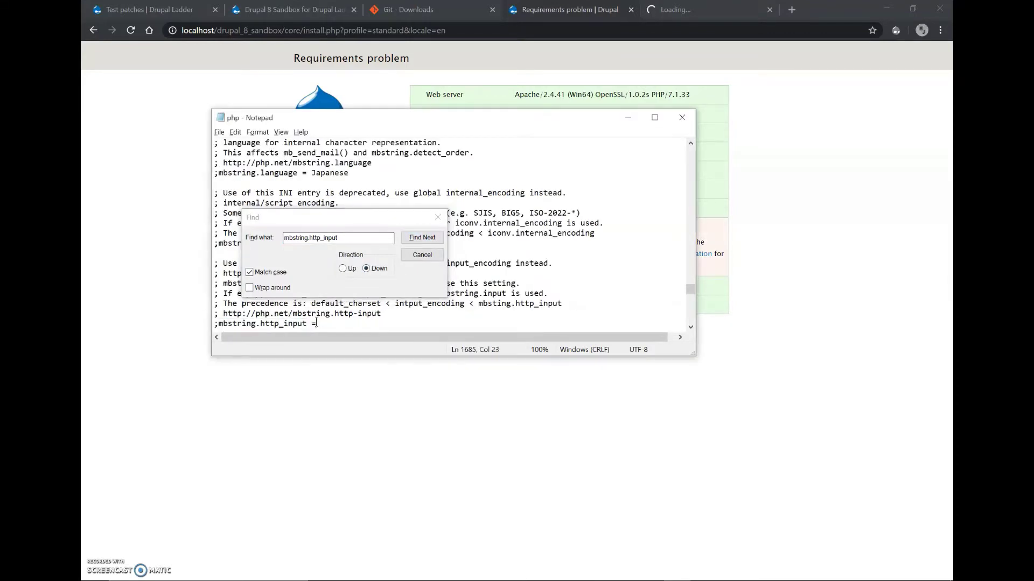
{"action": "left_click", "coordinate": [419, 235]}
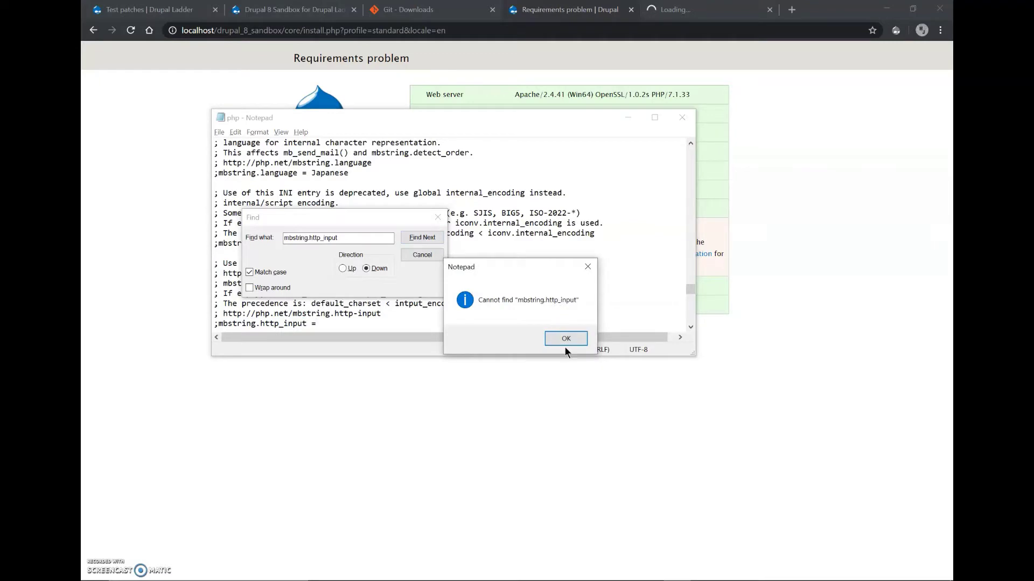
{"action": "left_click", "coordinate": [565, 339]}
{"action": "left_click", "coordinate": [438, 217]}
{"action": "scroll", "coordinate": [406, 244], "scroll_direction": "down", "scroll_amount": 1}
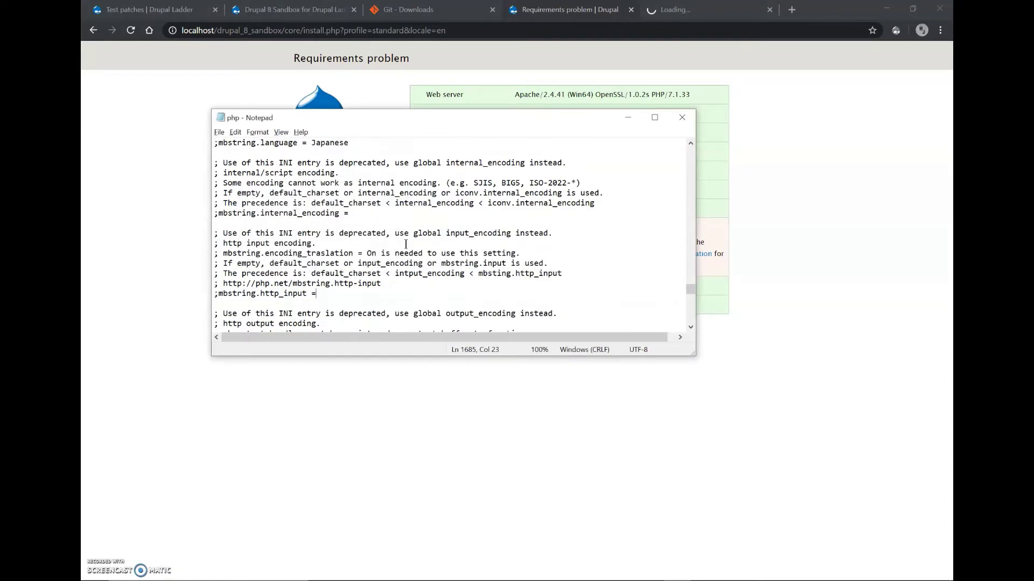
{"action": "scroll", "coordinate": [271, 305], "scroll_direction": "down", "scroll_amount": 1}
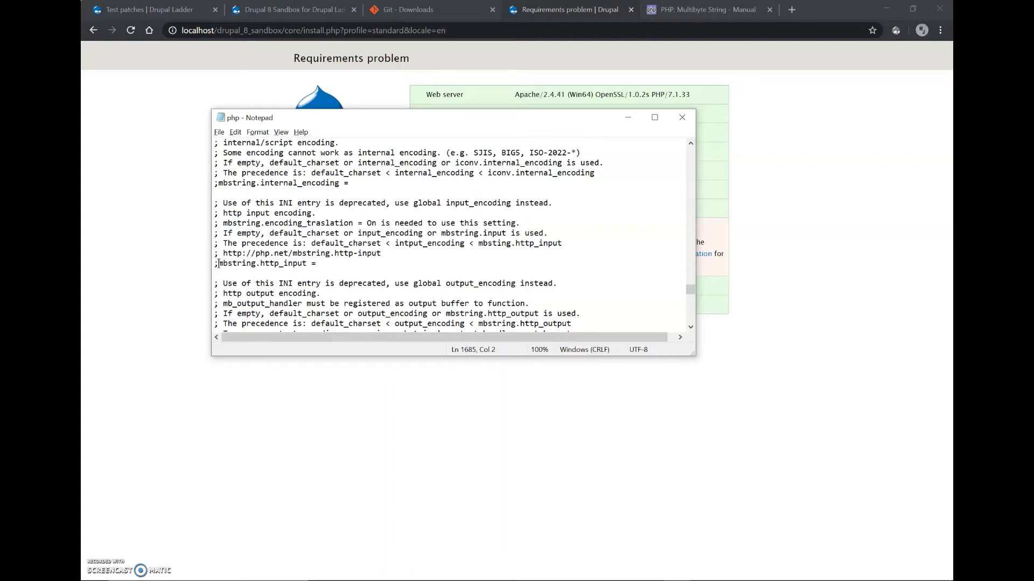
Uncomment the mbstring.http_input line and set its value to pass.
{"action": "key", "text": "BackSpace"}
{"action": "key", "text": "BackSpace"}
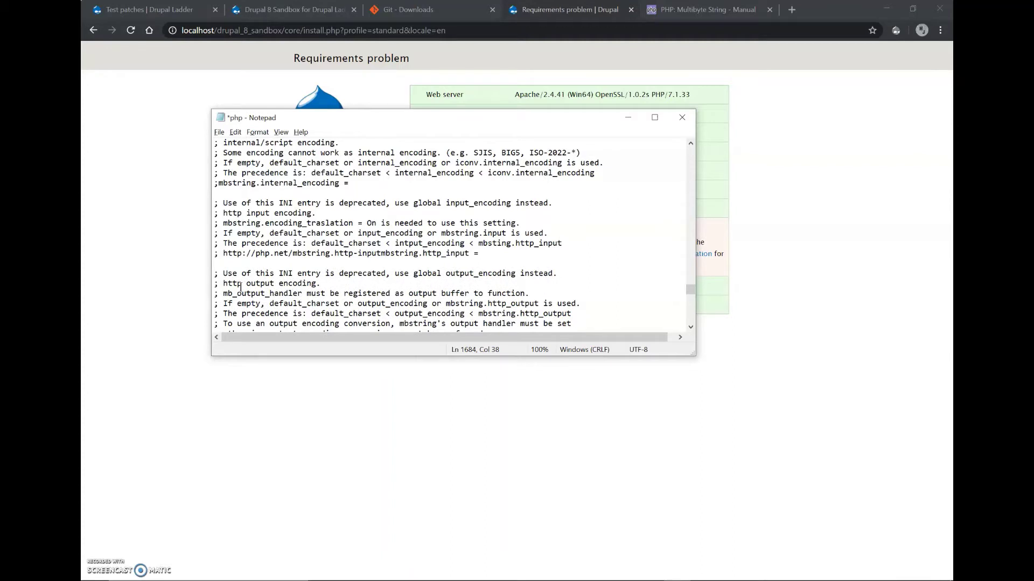
{"action": "key", "text": "Return"}
{"action": "type", "text": ";"}
{"action": "key", "text": "BackSpace"}
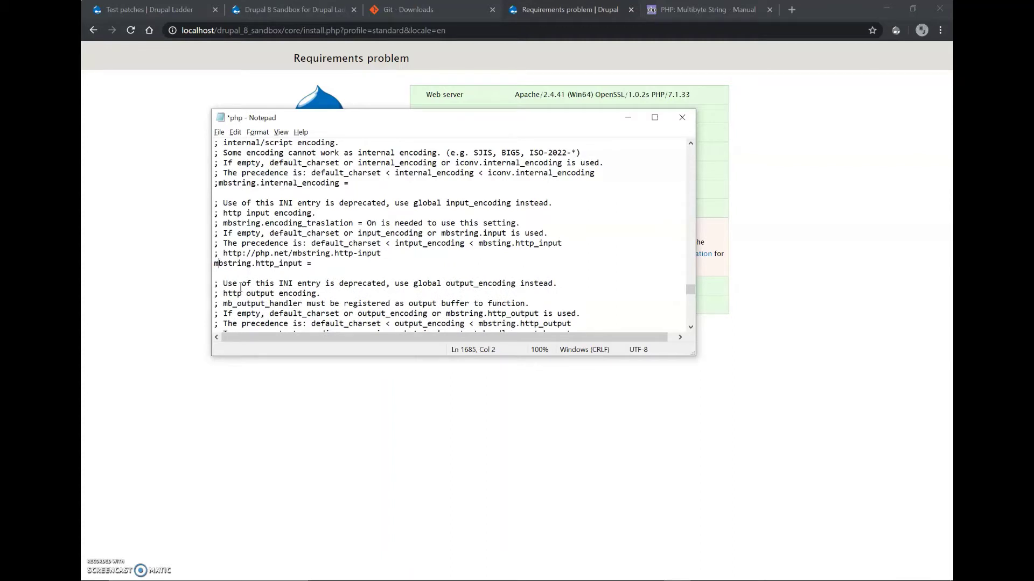
{"action": "key", "text": "Right"}
{"action": "key", "text": "Right"}
{"action": "key", "text": "Right"}
{"action": "key", "text": "Right"}
{"action": "key", "text": "Right"}
{"action": "key", "text": "Right"}
{"action": "key", "text": "Right"}
{"action": "key", "text": "Right"}
{"action": "type", "text": "pass"}
Find mbstring.http_output, set it to pass, and remove its leading semicolon.
{"action": "key", "text": "ctrl+f"}
{"action": "left_click", "coordinate": [310, 237]}
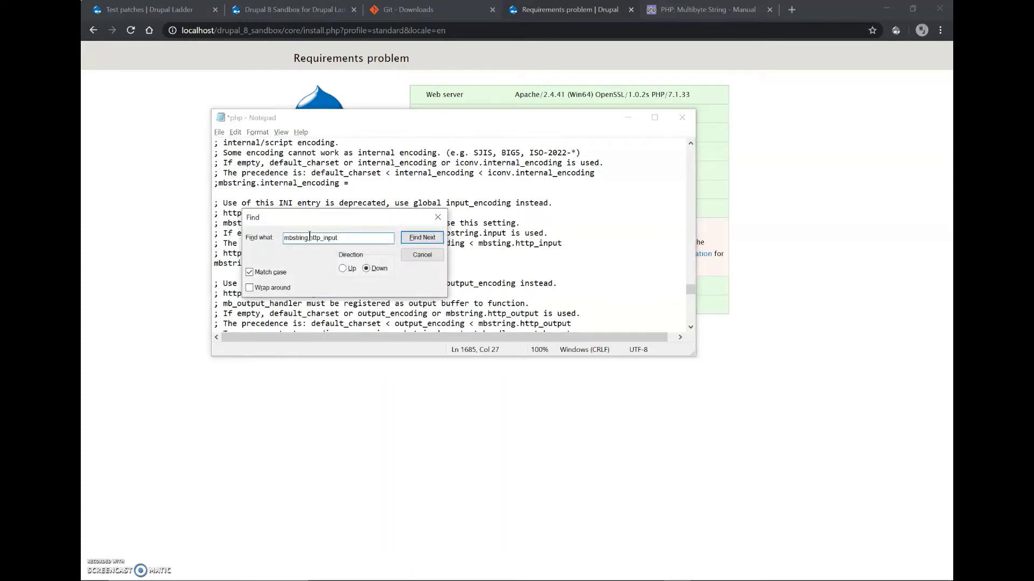
{"action": "left_click", "coordinate": [330, 237]}
{"action": "key", "text": "BackSpace"}
{"action": "key", "text": "BackSpace"}
{"action": "type", "text": "out"}
{"action": "key", "text": "Return"}
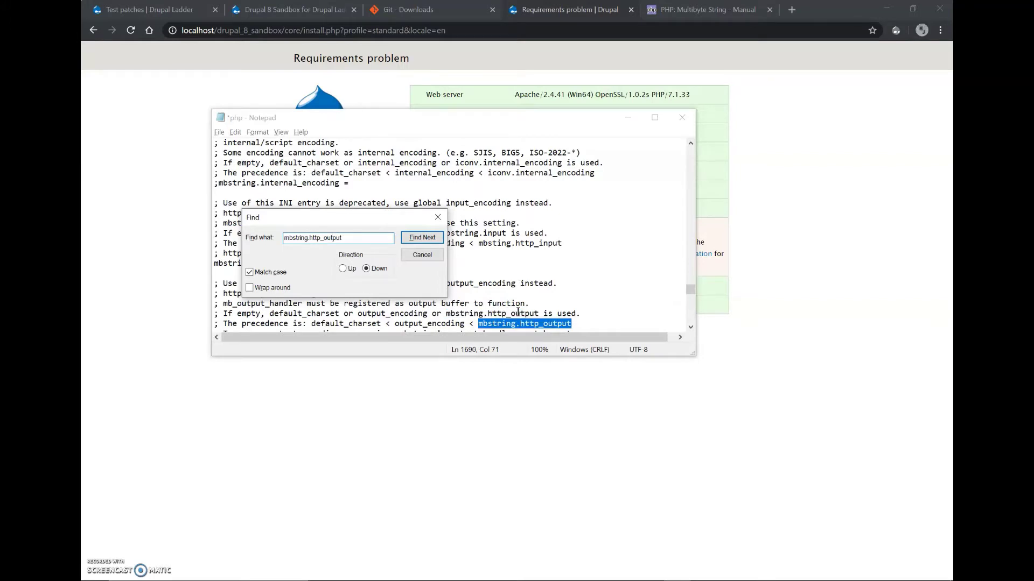
{"action": "key", "text": "Return"}
{"action": "left_click", "coordinate": [327, 323]}
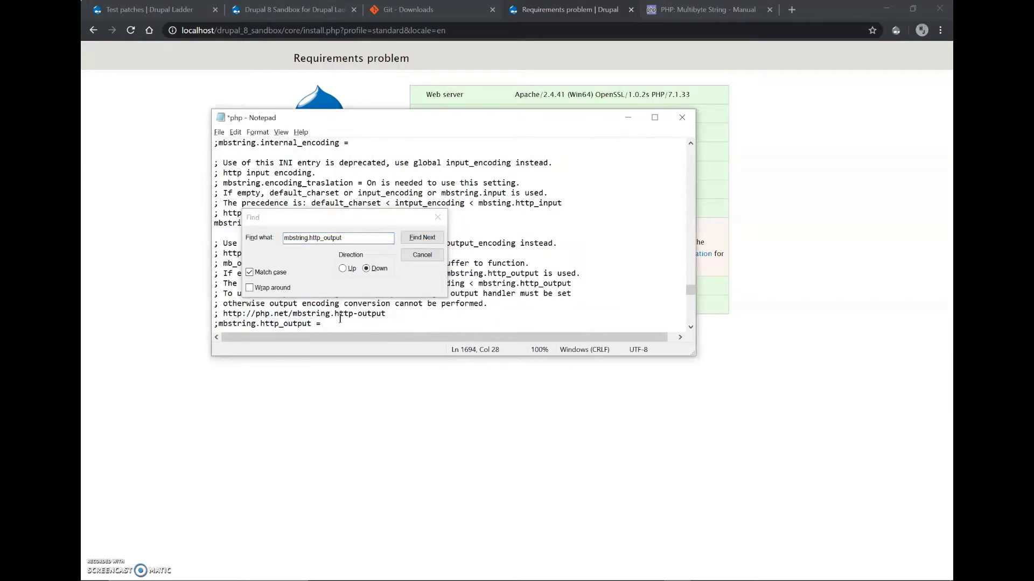
{"action": "type", "text": "pass"}
{"action": "key", "text": "Home"}
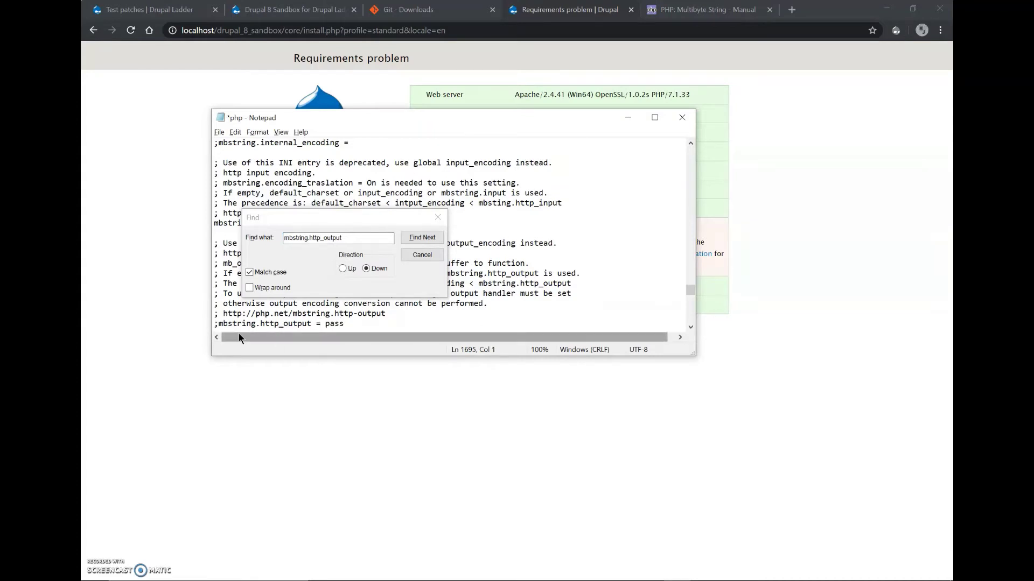
{"action": "key", "text": "BackSpace"}
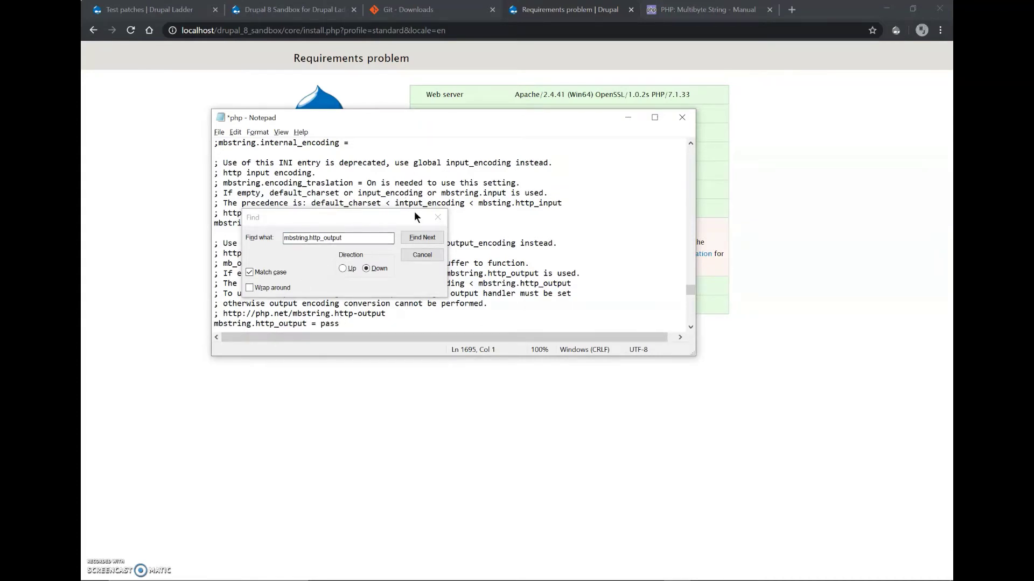
Save php.ini and close Notepad.
{"action": "left_click", "coordinate": [422, 256]}
{"action": "key", "text": "ctrl+s"}
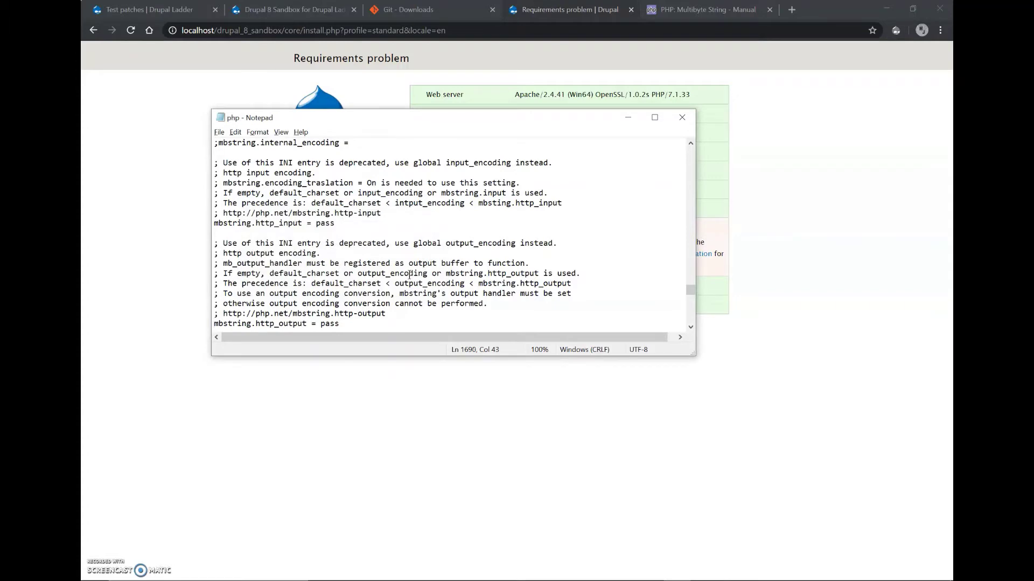
{"action": "left_click", "coordinate": [681, 118]}
{"action": "key", "text": "alt+Tab"}
{"action": "key", "text": "alt+Tab"}
{"action": "key", "text": "alt+Tab"}
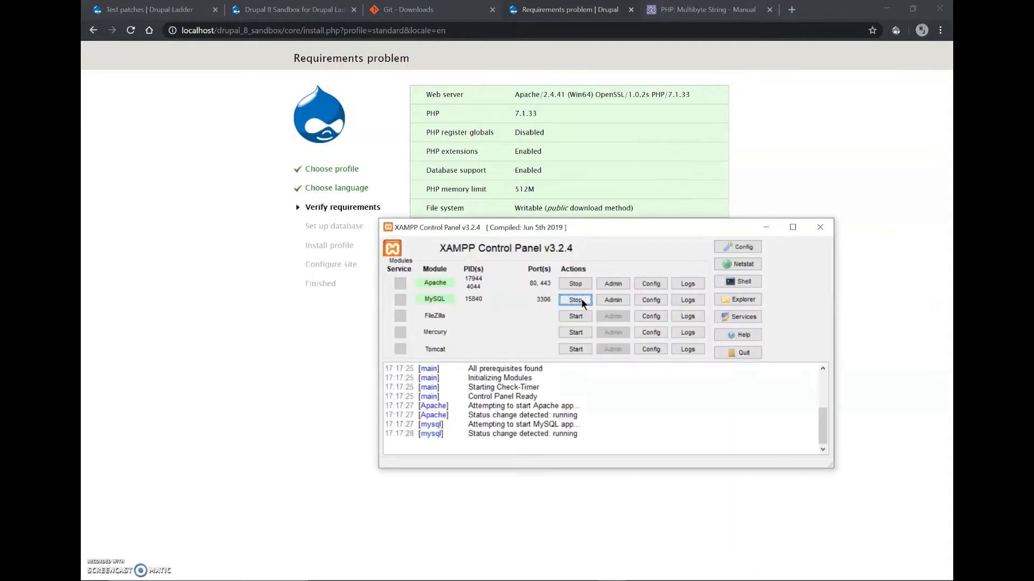
Stop MySQL and Apache in XAMPP, start Apache again, and go back to Chrome.
{"action": "left_click", "coordinate": [580, 299]}
{"action": "left_click", "coordinate": [574, 285]}
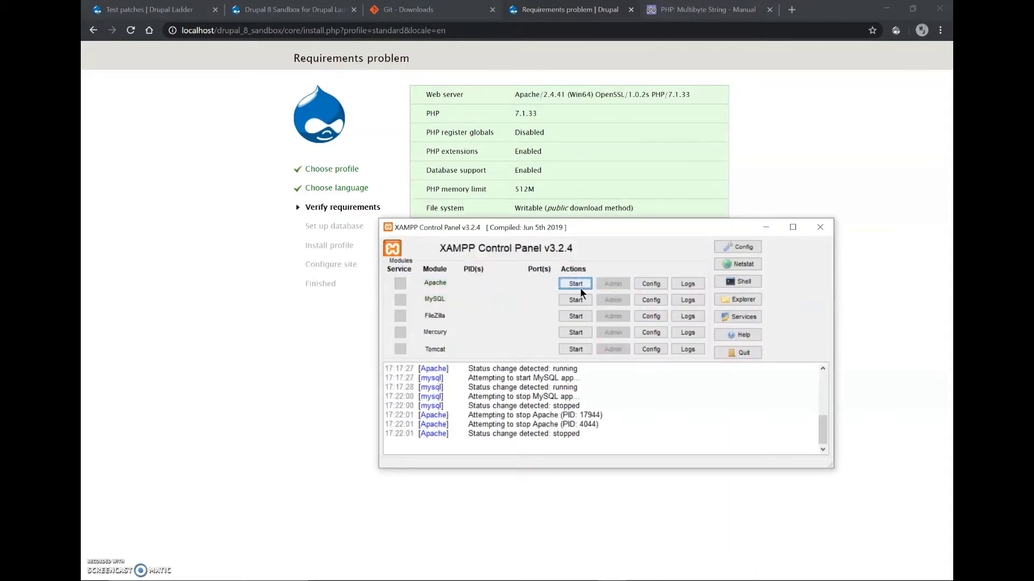
{"action": "left_click", "coordinate": [577, 286]}
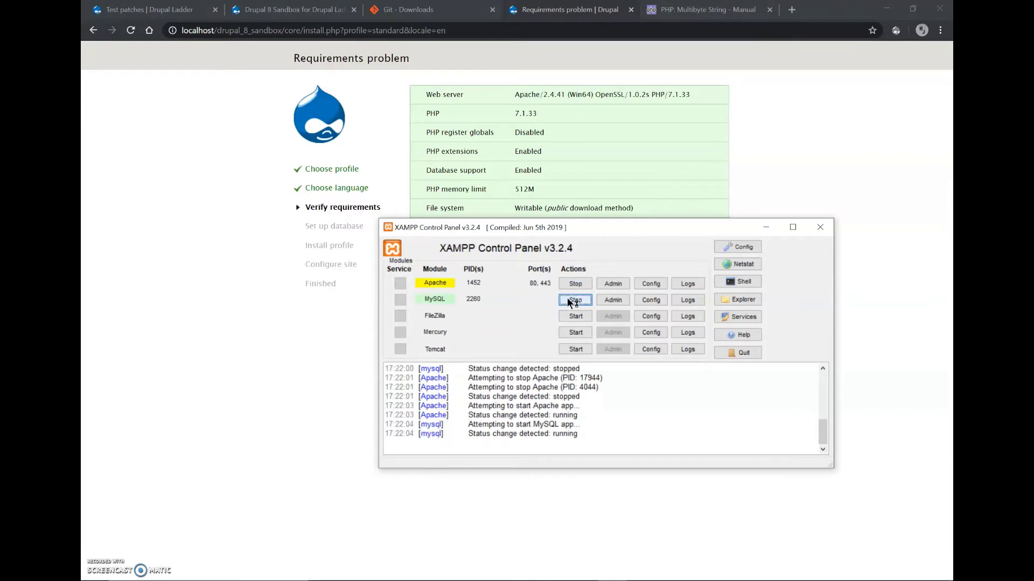
{"action": "left_click", "coordinate": [289, 410]}
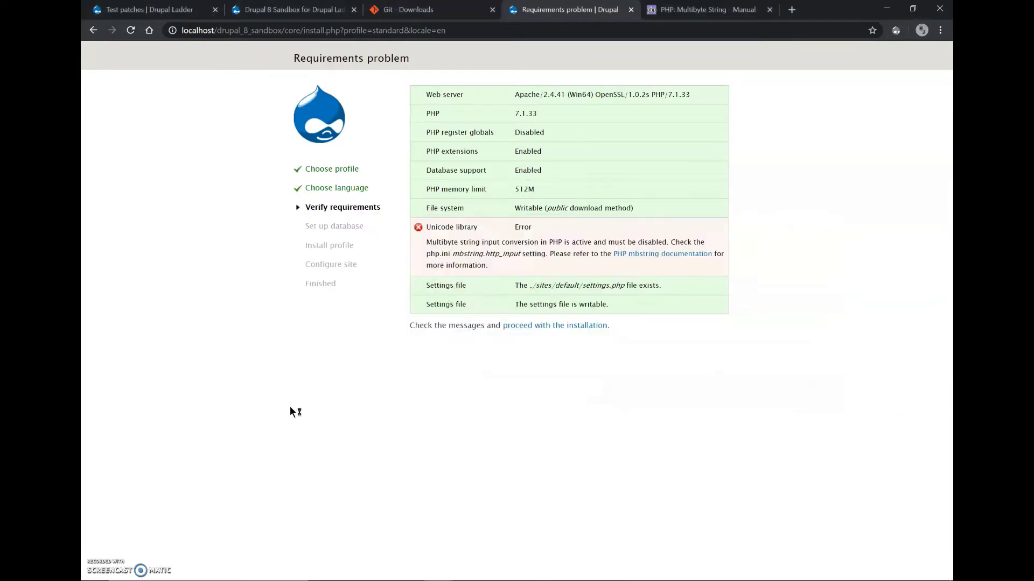
Reload the installer with F5 to reach Database configuration, then open a new Chrome tab.
{"action": "key", "text": "F5"}
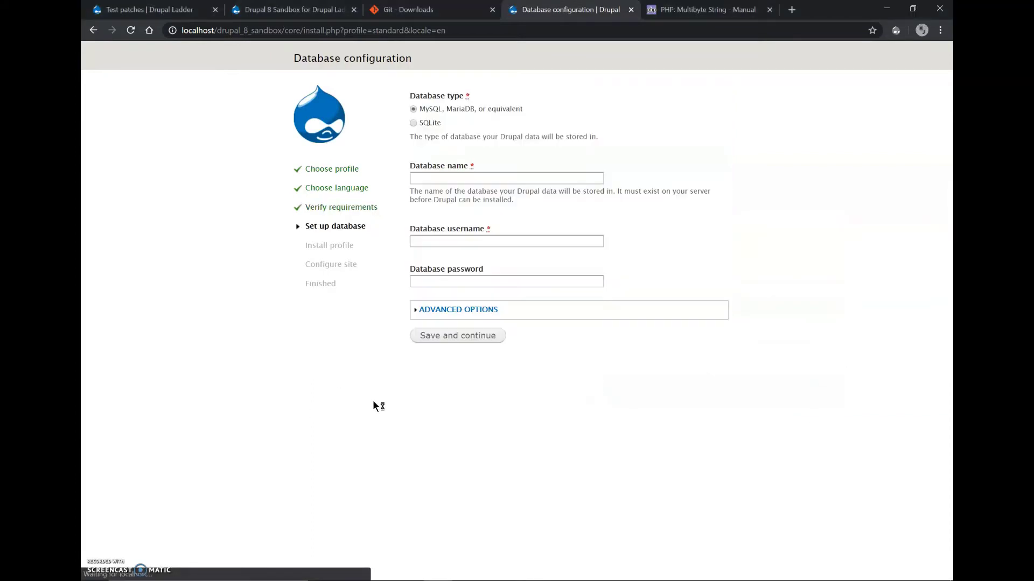
{"action": "left_click", "coordinate": [456, 178]}
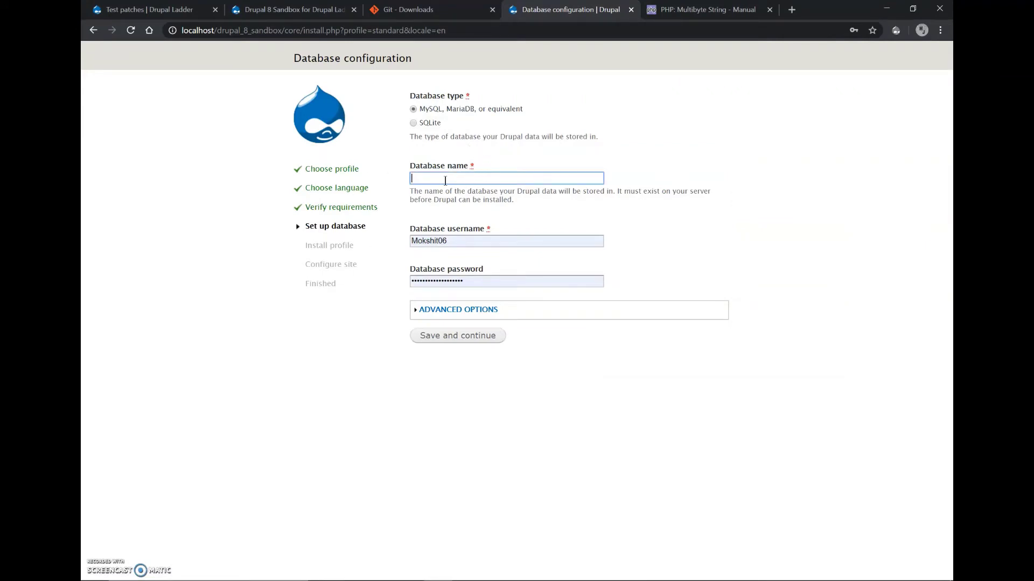
{"action": "key", "text": "ctrl+t"}
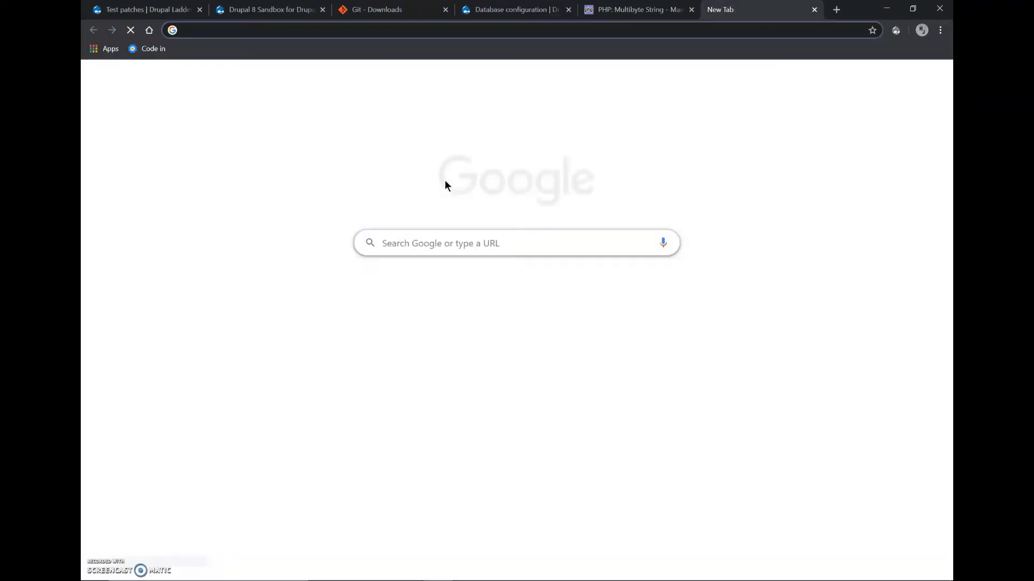
Open localhost/phpmyadmin/server_databases.php from the 'phpmy' address suggestions and move the tab left.
{"action": "type", "text": "phpmy"}
{"action": "key", "text": "Down"}
{"action": "key", "text": "Down"}
{"action": "key", "text": "Down"}
{"action": "key", "text": "Down"}
{"action": "key", "text": "Down"}
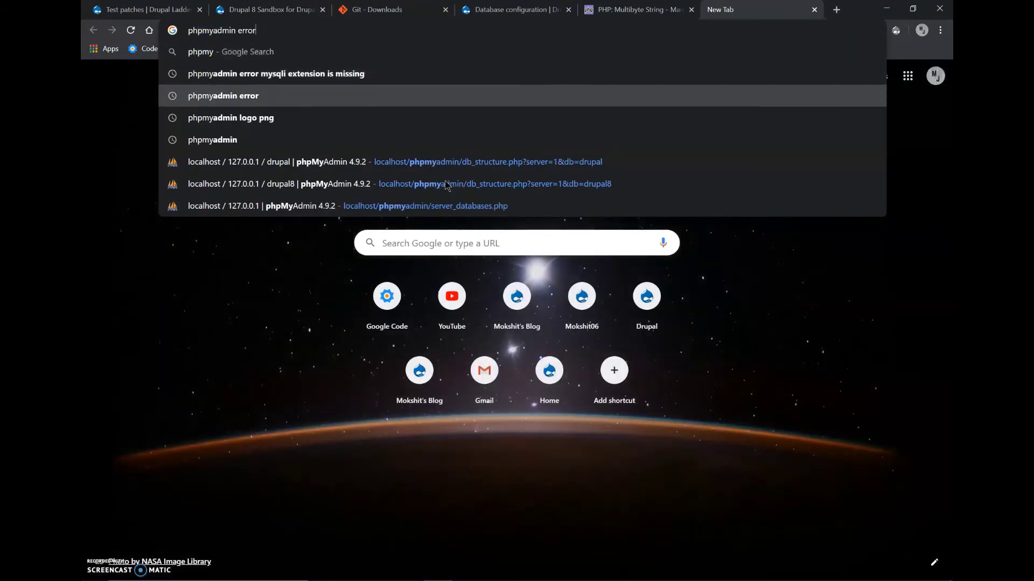
{"action": "key", "text": "Down"}
{"action": "key", "text": "Down"}
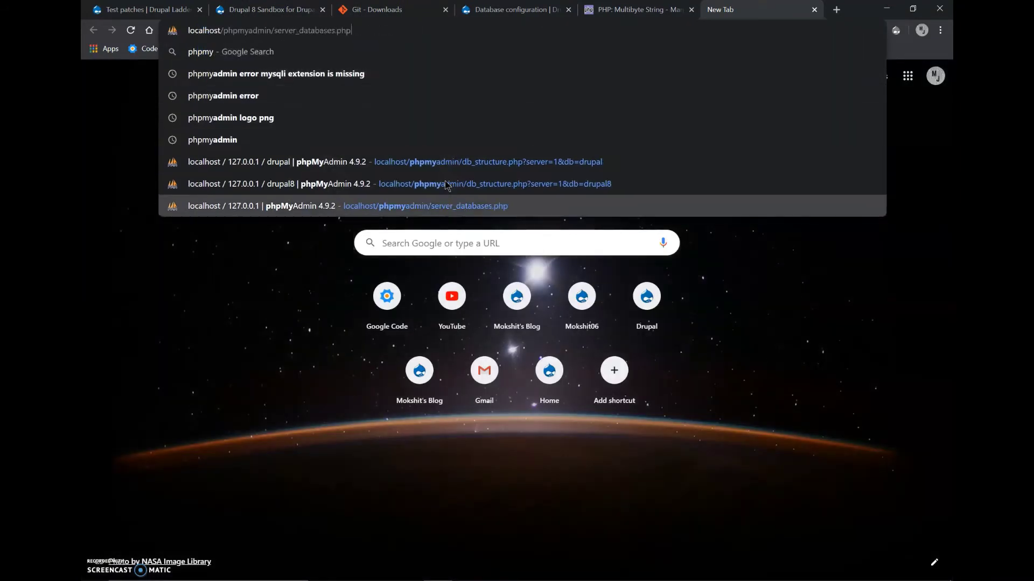
{"action": "key", "text": "Return"}
{"action": "left_click_drag", "start_coordinate": [749, 11], "coordinate": [628, 11]}
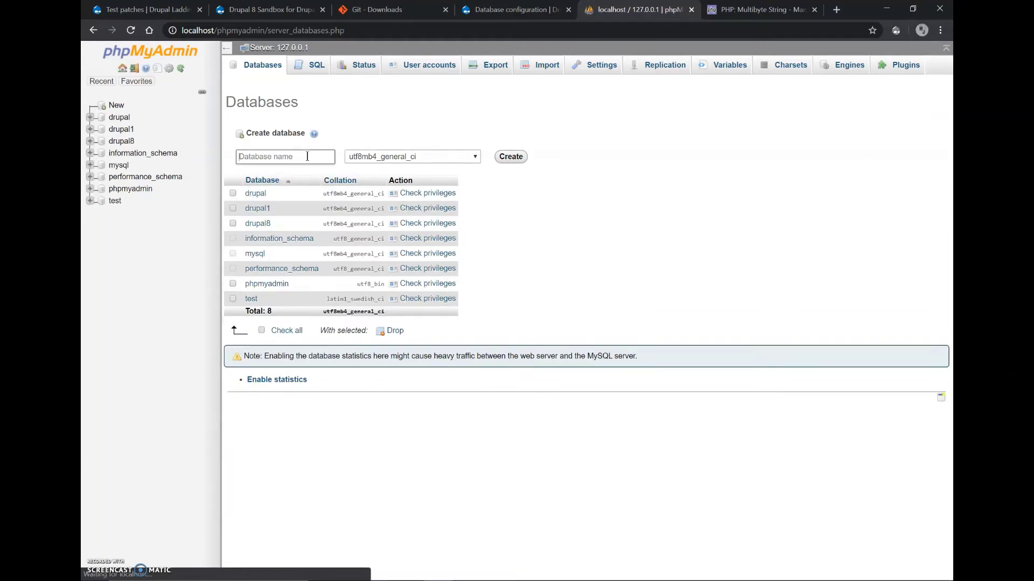
Create a new database named drupal_sandbox in phpMyAdmin.
{"action": "left_click", "coordinate": [303, 152]}
{"action": "type", "text": "dru"}
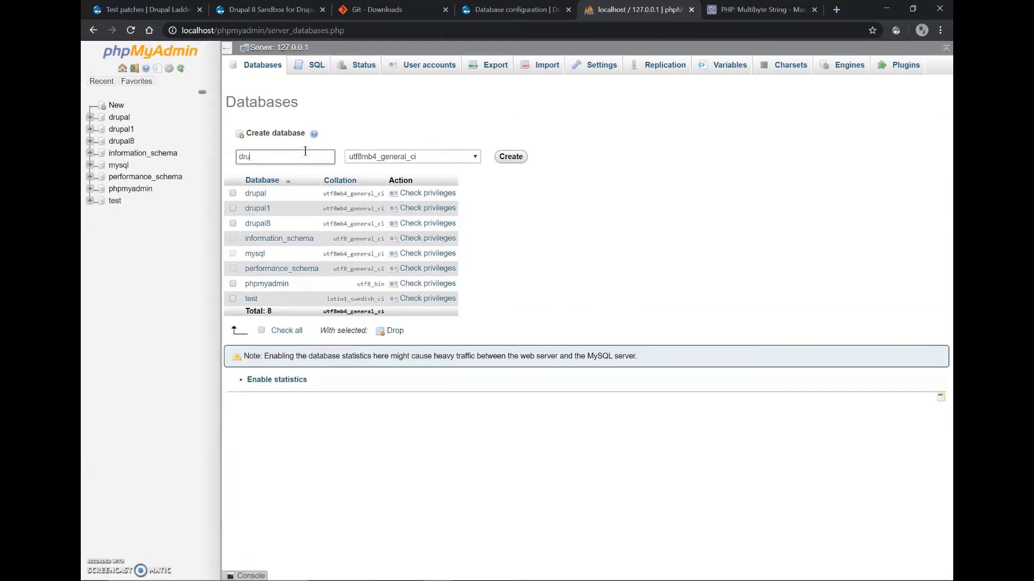
{"action": "type", "text": "pal_sandbox"}
{"action": "left_click", "coordinate": [510, 156]}
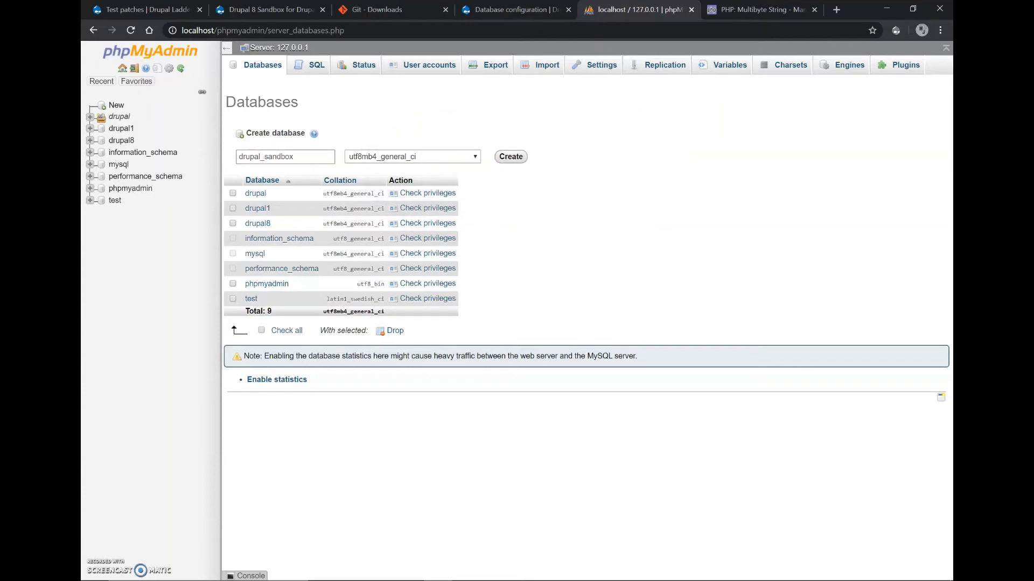
Return to the Drupal installer tab with its Database name field focused.
{"action": "left_click", "coordinate": [504, 9]}
{"action": "left_click", "coordinate": [633, 9]}
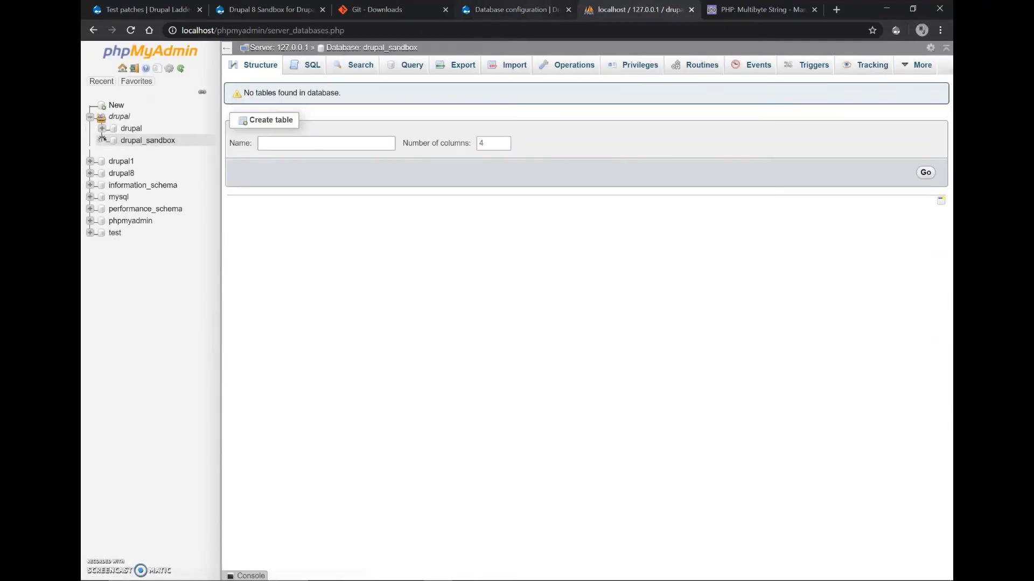
{"action": "left_click", "coordinate": [506, 9]}
{"action": "left_click", "coordinate": [493, 177]}
Enter drupal_sandbox as the database name.
{"action": "type", "text": "d"}
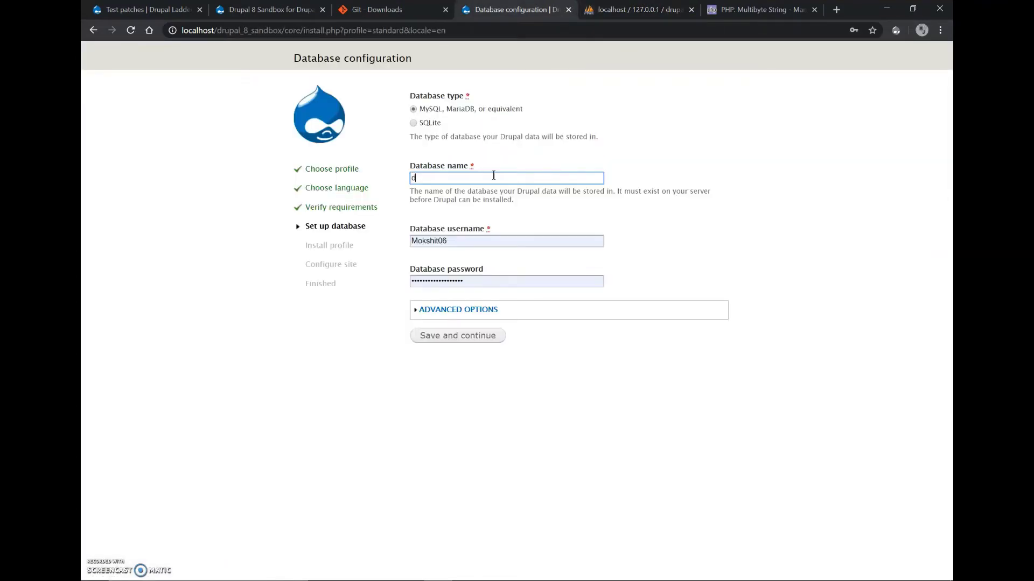
{"action": "type", "text": "ru"}
{"action": "key", "text": "BackSpace"}
{"action": "type", "text": "ru"}
{"action": "key", "text": "BackSpace"}
{"action": "key", "text": "BackSpace"}
{"action": "type", "text": "rupal_sand"}
{"action": "type", "text": "bpx"}
{"action": "key", "text": "BackSpace"}
{"action": "key", "text": "BackSpace"}
{"action": "type", "text": "ox"}
Set the database username to admin, enter the password, expand advanced options, and save.
{"action": "key", "text": "Tab"}
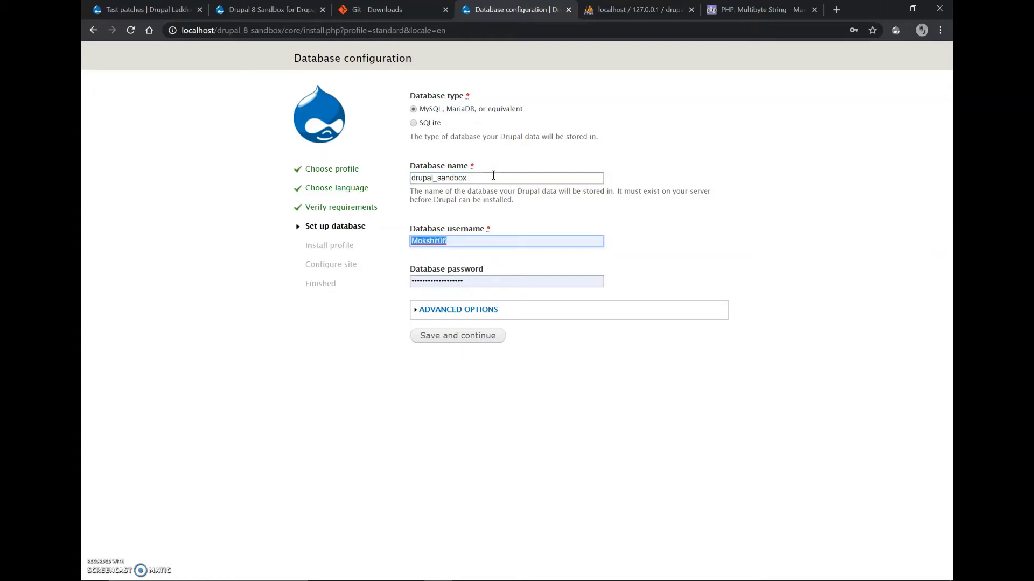
{"action": "type", "text": "admin"}
{"action": "key", "text": "Tab"}
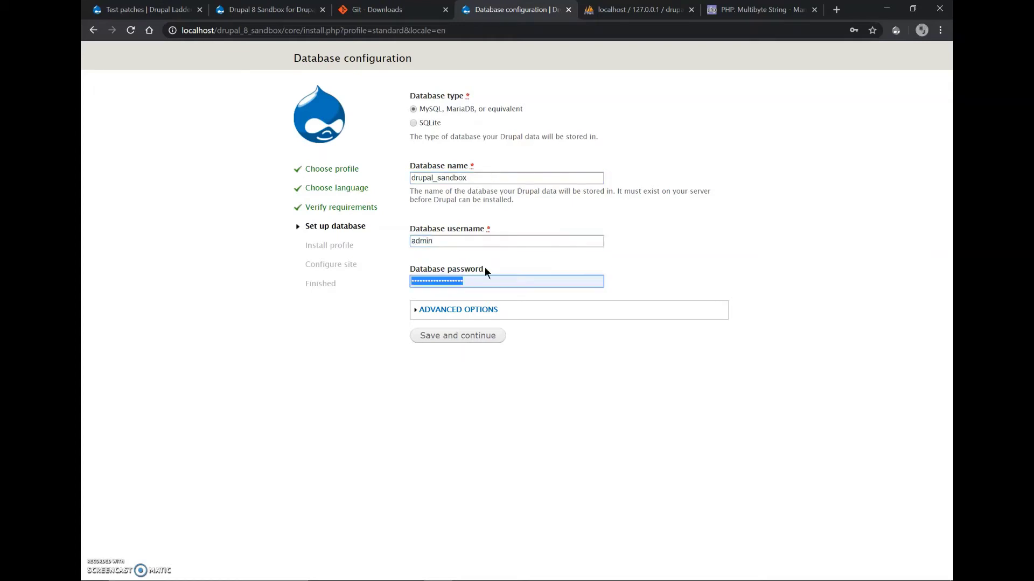
{"action": "type", "text": "••••••••"}
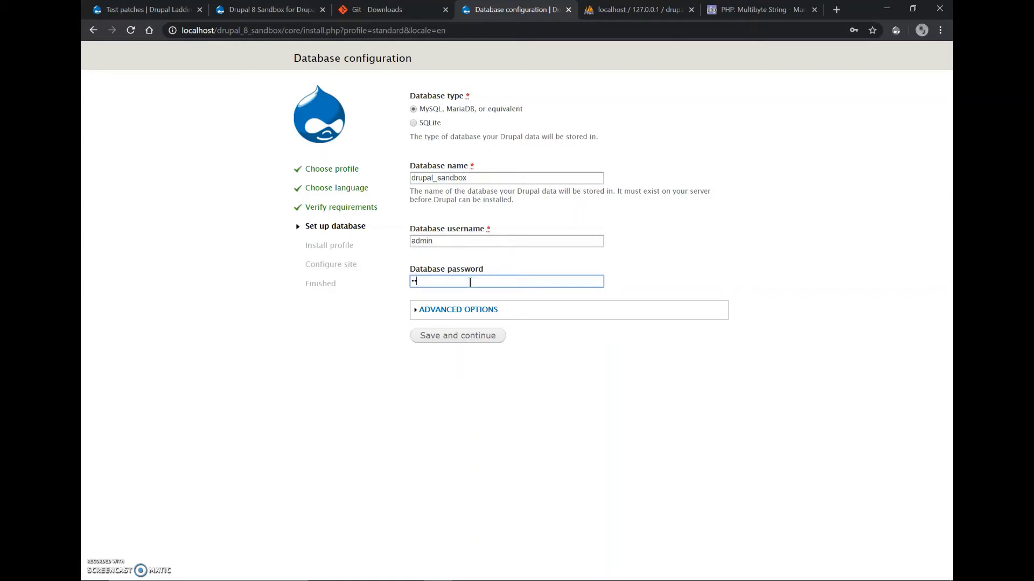
{"action": "double_click", "coordinate": [470, 282]}
{"action": "type", "text": "••••••••••••••••••"}
{"action": "left_click", "coordinate": [457, 309]}
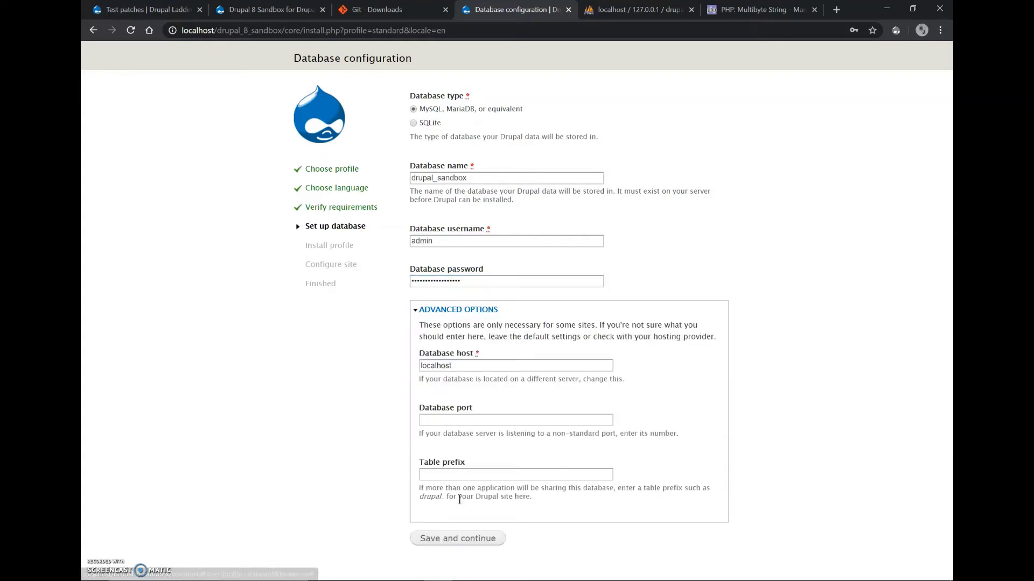
{"action": "left_click", "coordinate": [447, 538]}
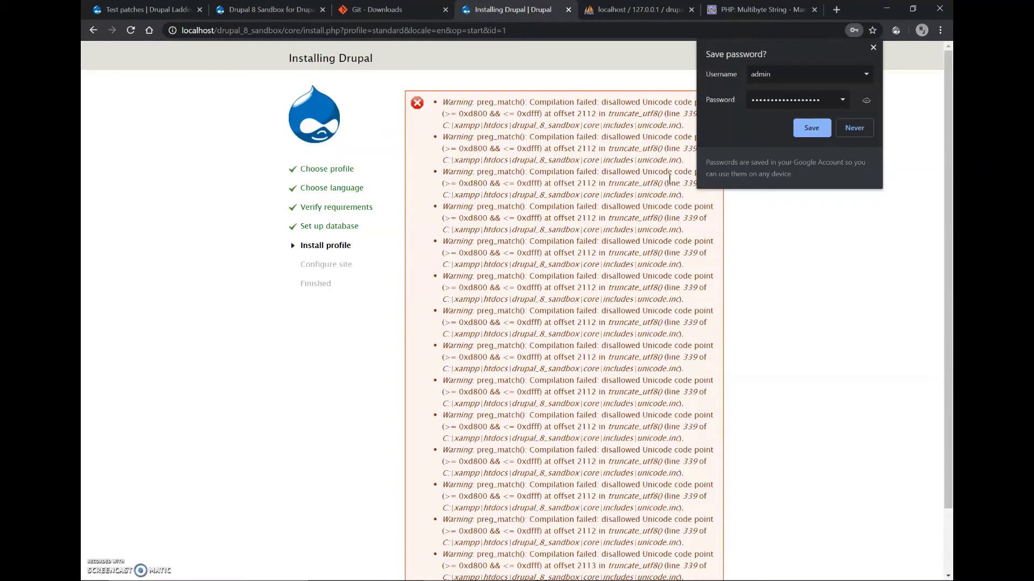
Decline saving the password and let the install finish, scrolling down to the Configure site form.
{"action": "left_click", "coordinate": [854, 127]}
{"action": "scroll", "coordinate": [724, 314], "scroll_direction": "down", "scroll_amount": 2}
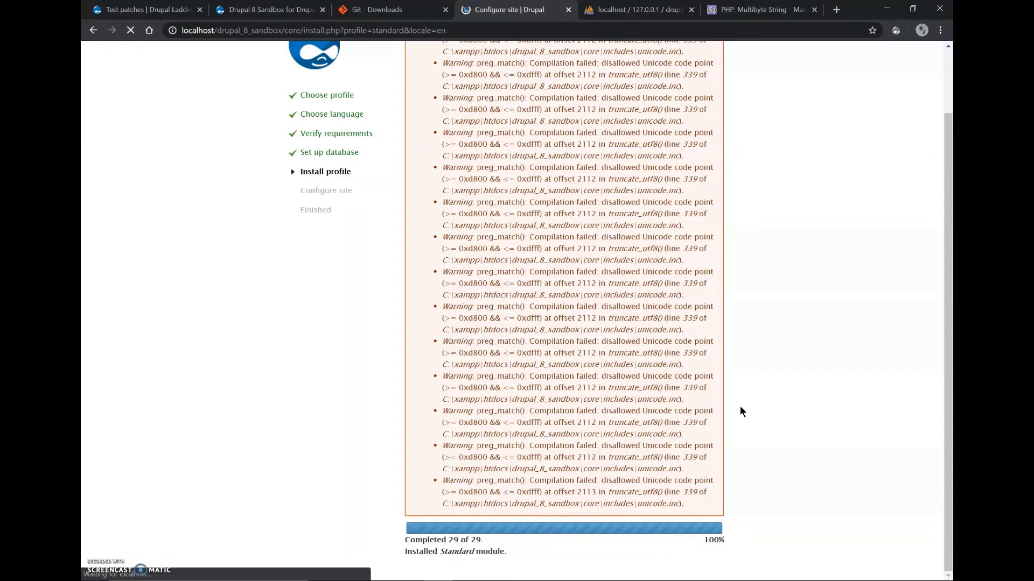
{"action": "scroll", "coordinate": [739, 412], "scroll_direction": "down", "scroll_amount": 10}
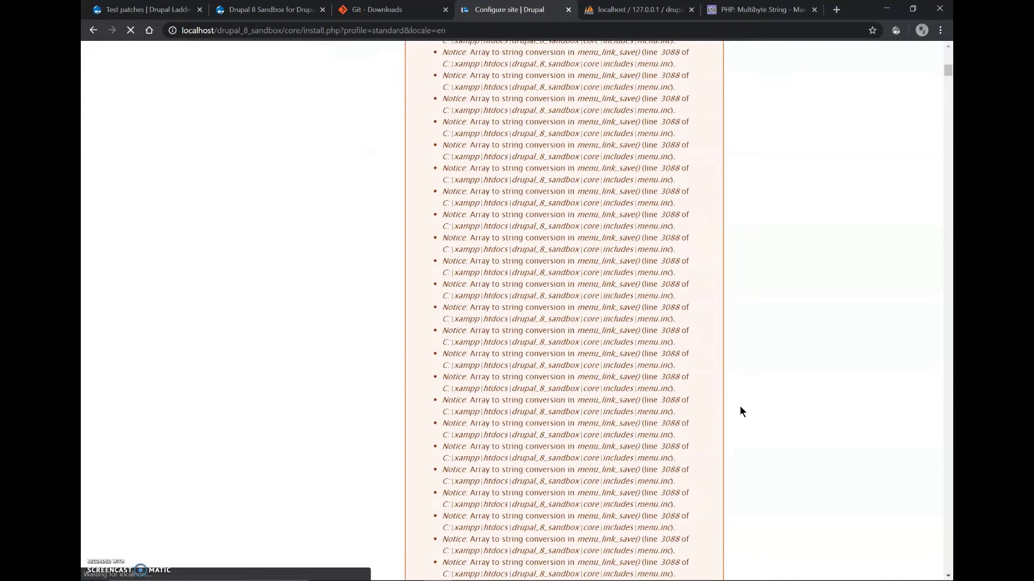
{"action": "scroll", "coordinate": [740, 411], "scroll_direction": "down", "scroll_amount": 1}
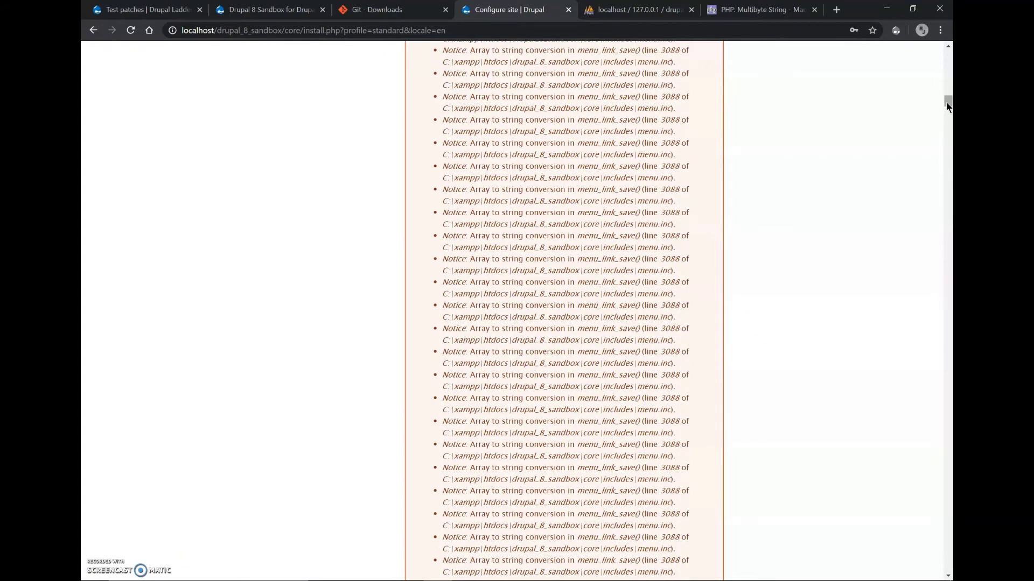
{"action": "left_click_drag", "start_coordinate": [948, 110], "coordinate": [948, 563]}
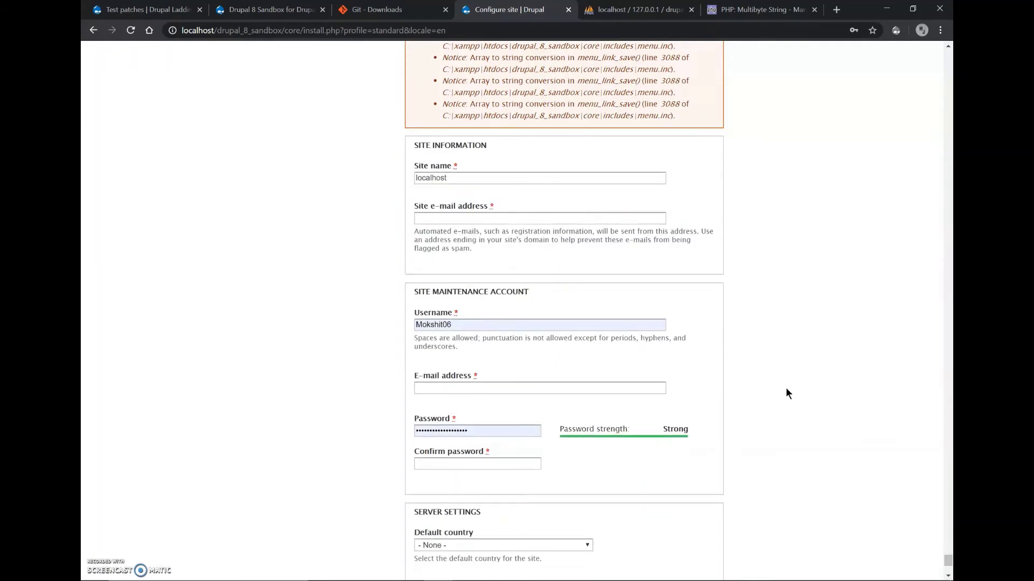
Name the site 'Drupal Sandbox' and fill the site and account e-mails with drupal@localhost.
{"action": "left_click", "coordinate": [567, 173]}
{"action": "key", "text": "ctrl+a"}
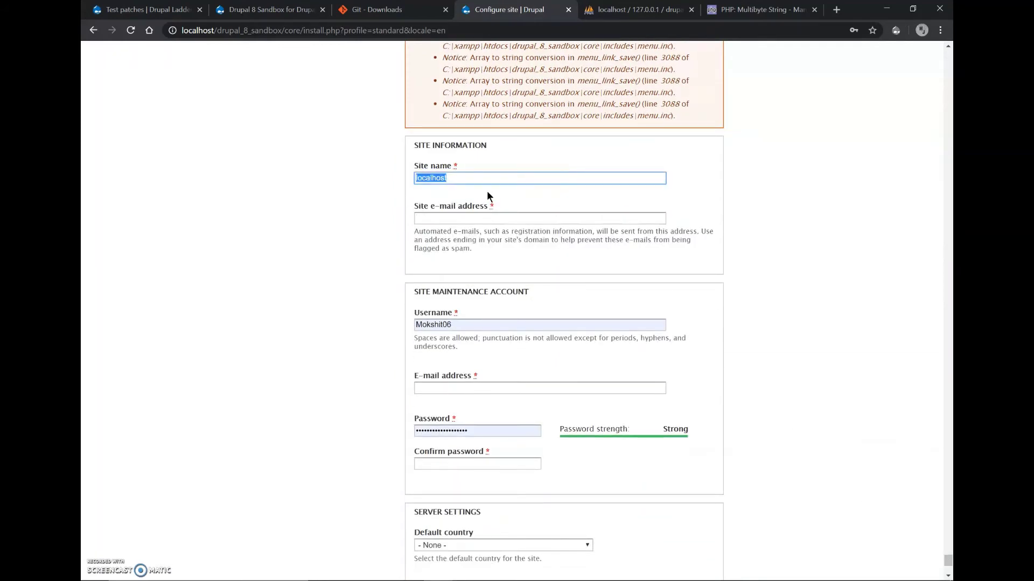
{"action": "type", "text": "Drupal Sandbox"}
{"action": "key", "text": "Tab"}
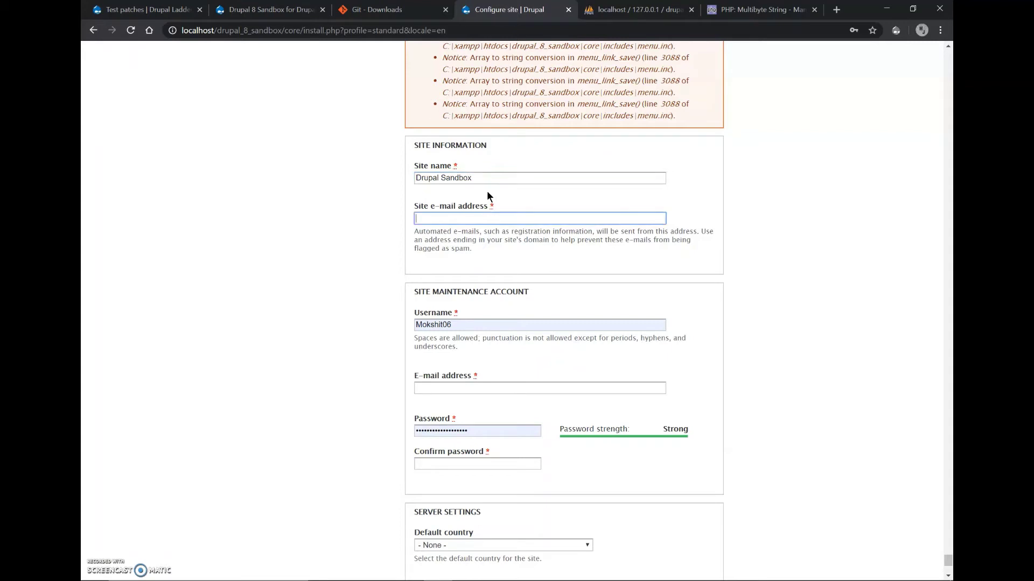
{"action": "type", "text": "drupal@localhost"}
{"action": "left_click", "coordinate": [463, 325]}
{"action": "left_click", "coordinate": [422, 380]}
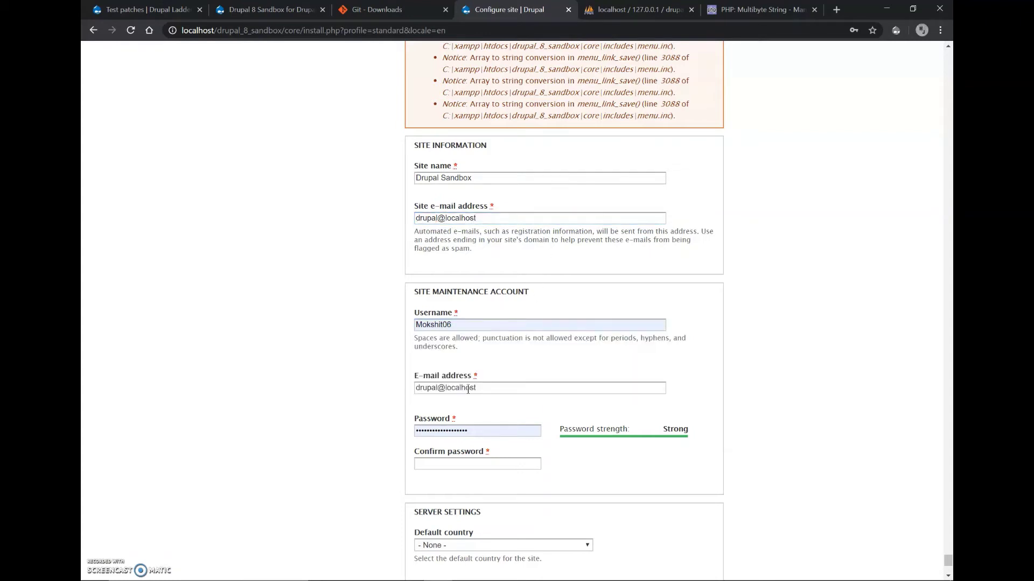
Fill the password confirmation with the saved password, set country to India, and submit.
{"action": "scroll", "coordinate": [468, 389], "scroll_direction": "down", "scroll_amount": 2}
{"action": "left_click", "coordinate": [489, 336]}
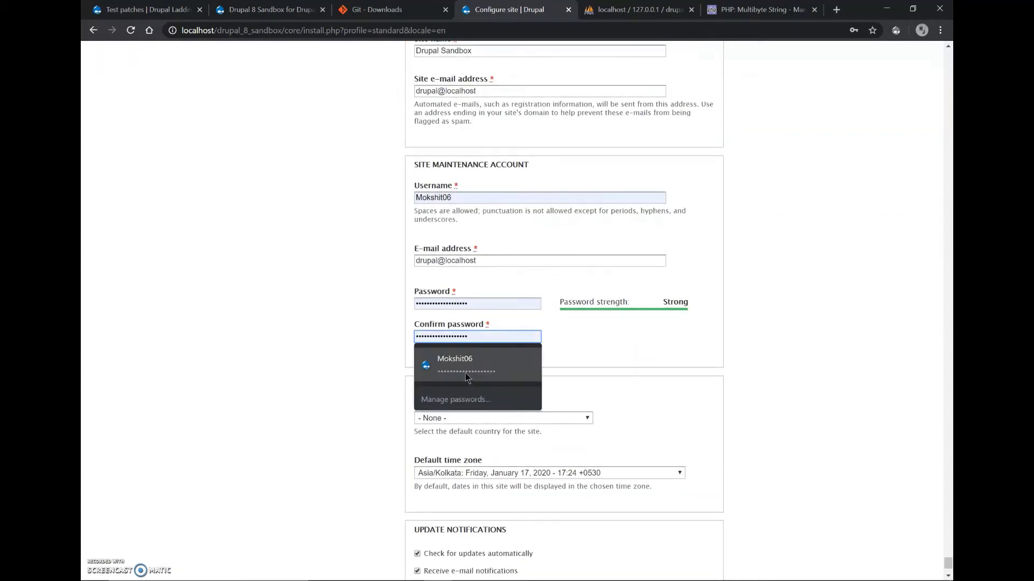
{"action": "left_click", "coordinate": [465, 371]}
{"action": "scroll", "coordinate": [565, 415], "scroll_direction": "down", "scroll_amount": 2}
{"action": "left_click", "coordinate": [544, 323]}
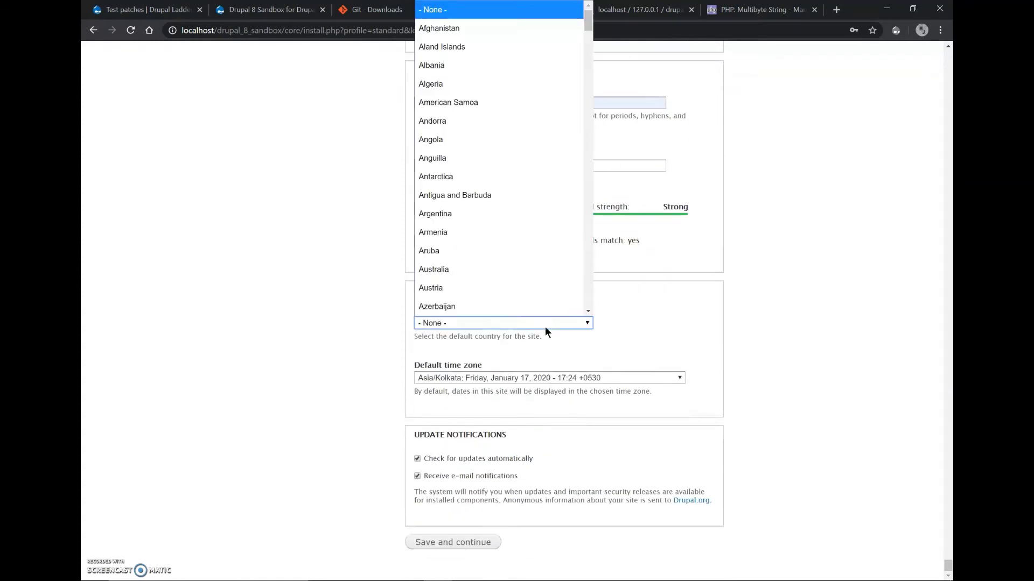
{"action": "type", "text": "india"}
{"action": "key", "text": "Return"}
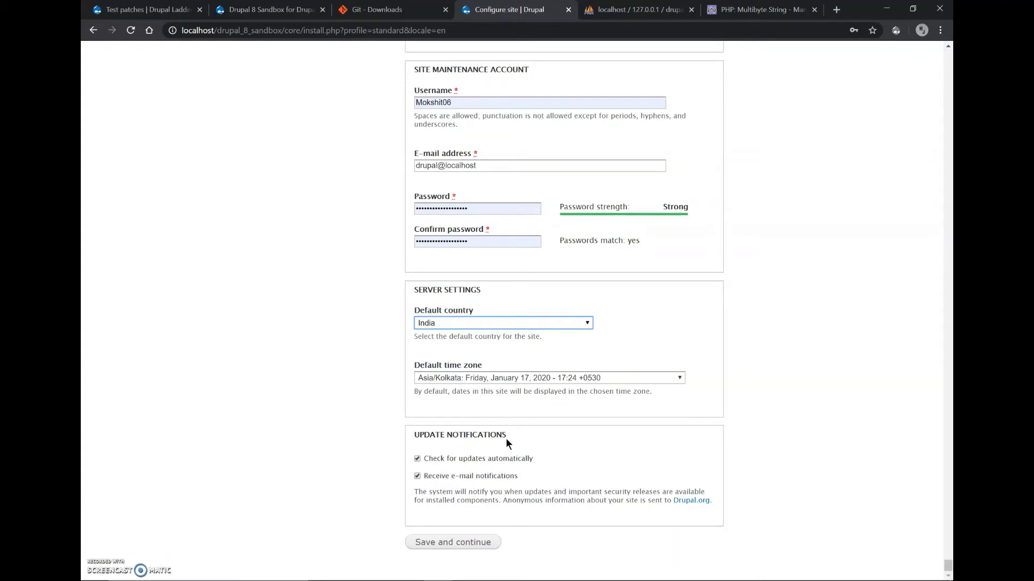
{"action": "left_click", "coordinate": [453, 543]}
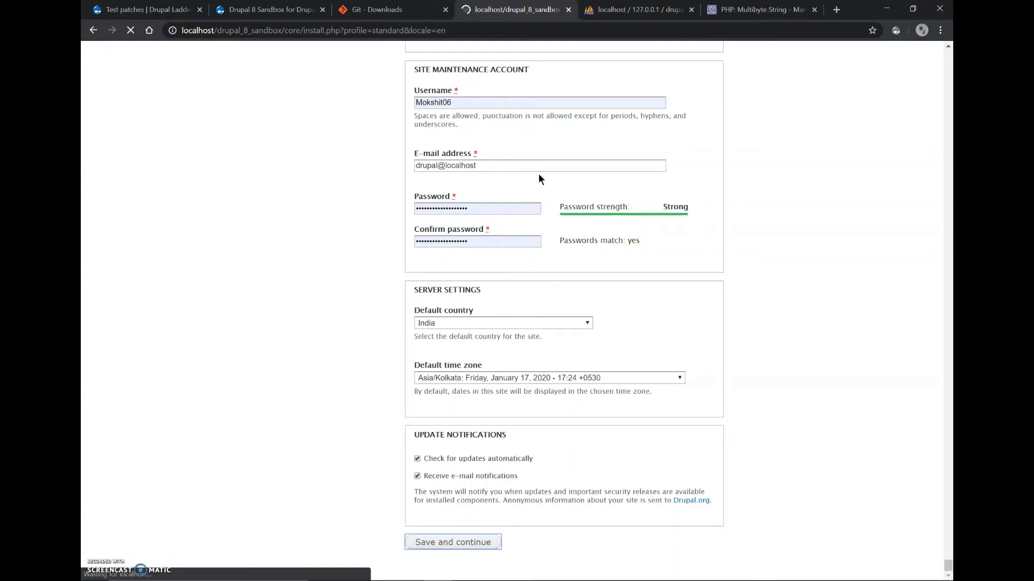
Review the rejected form and replace the invalid site e-mail with a valid Gmail address.
{"action": "scroll", "coordinate": [513, 176], "scroll_direction": "down", "scroll_amount": 10}
{"action": "scroll", "coordinate": [513, 176], "scroll_direction": "down", "scroll_amount": 10}
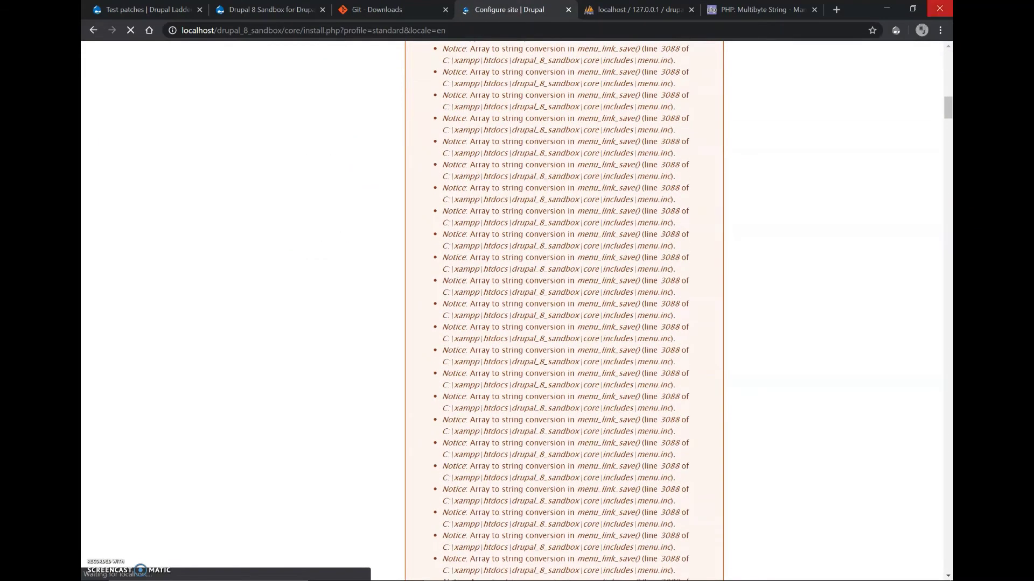
{"action": "scroll", "coordinate": [893, 193], "scroll_direction": "down", "scroll_amount": 20}
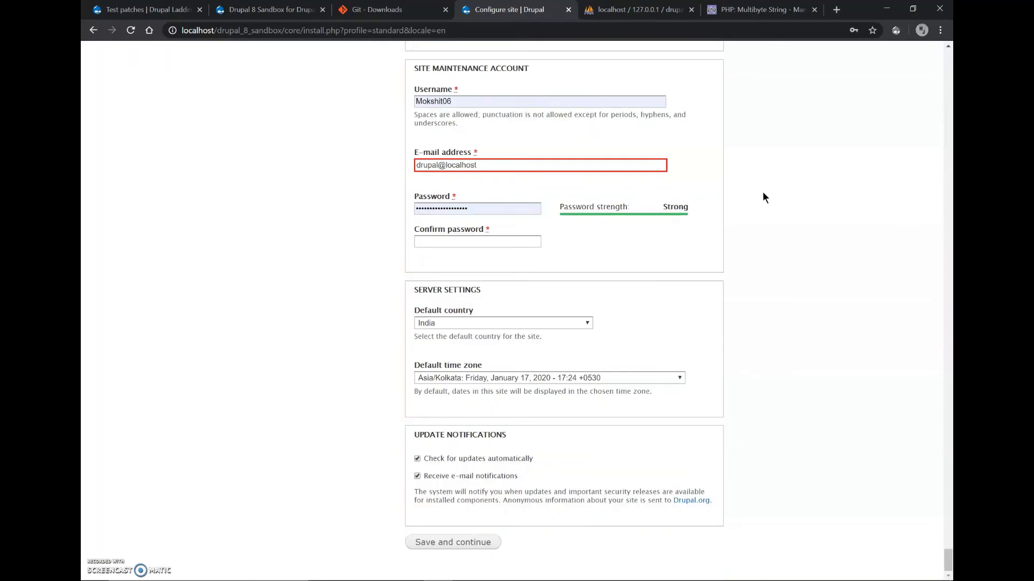
{"action": "scroll", "coordinate": [666, 165], "scroll_direction": "up", "scroll_amount": 2}
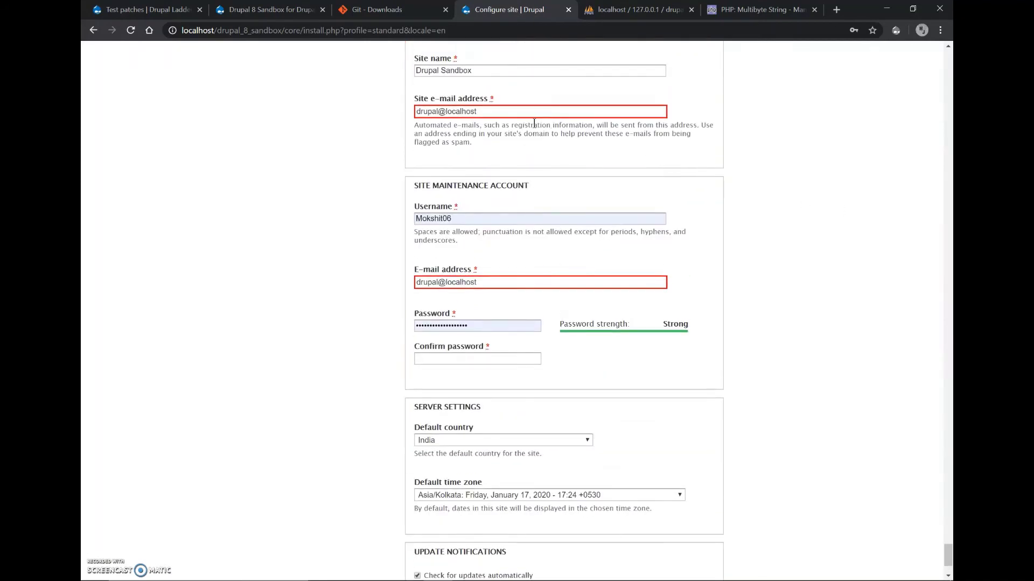
{"action": "scroll", "coordinate": [556, 148], "scroll_direction": "down", "scroll_amount": 2}
{"action": "scroll", "coordinate": [557, 149], "scroll_direction": "up", "scroll_amount": 10}
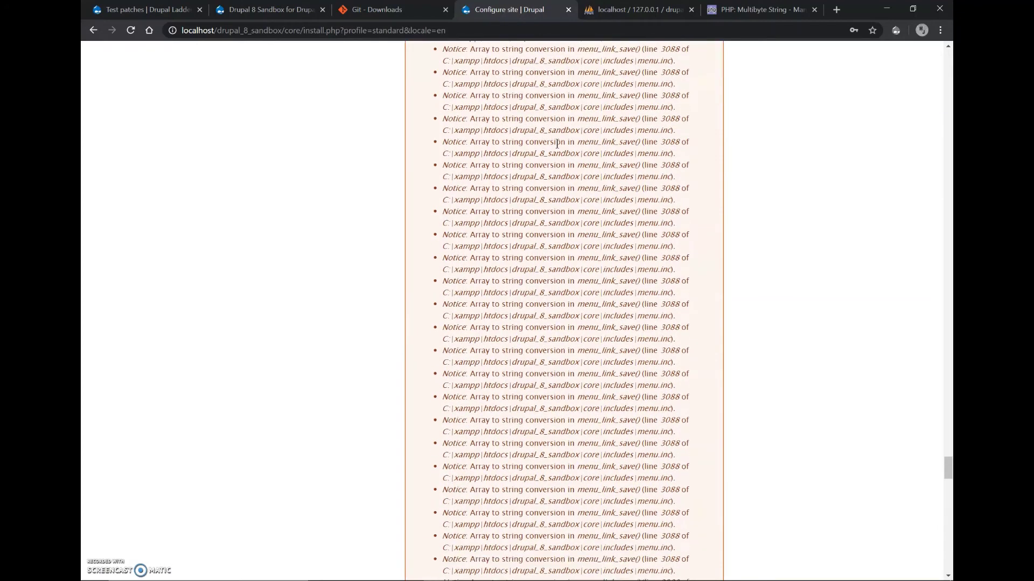
{"action": "scroll", "coordinate": [557, 143], "scroll_direction": "up", "scroll_amount": 15}
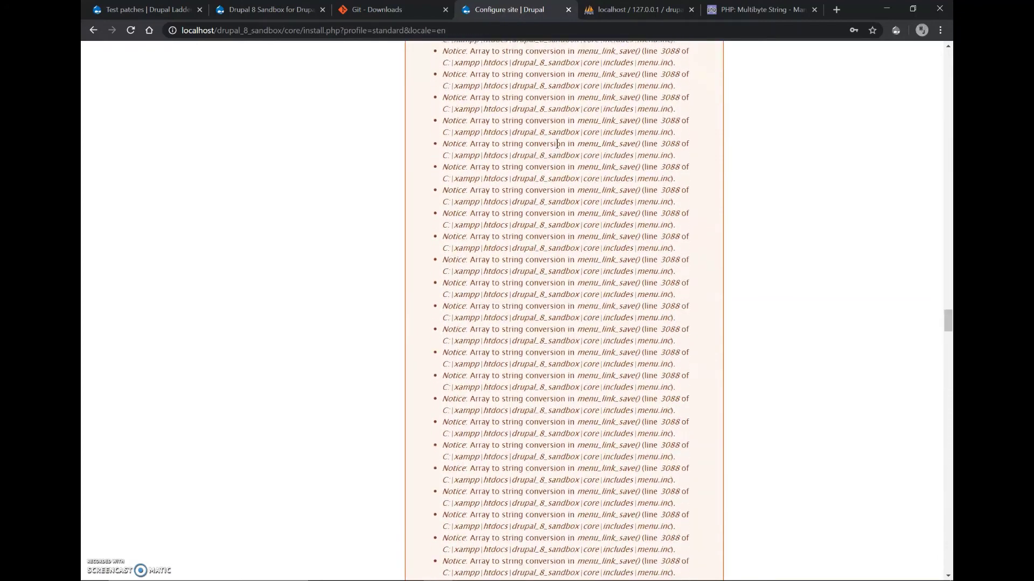
{"action": "scroll", "coordinate": [556, 144], "scroll_direction": "up", "scroll_amount": 3}
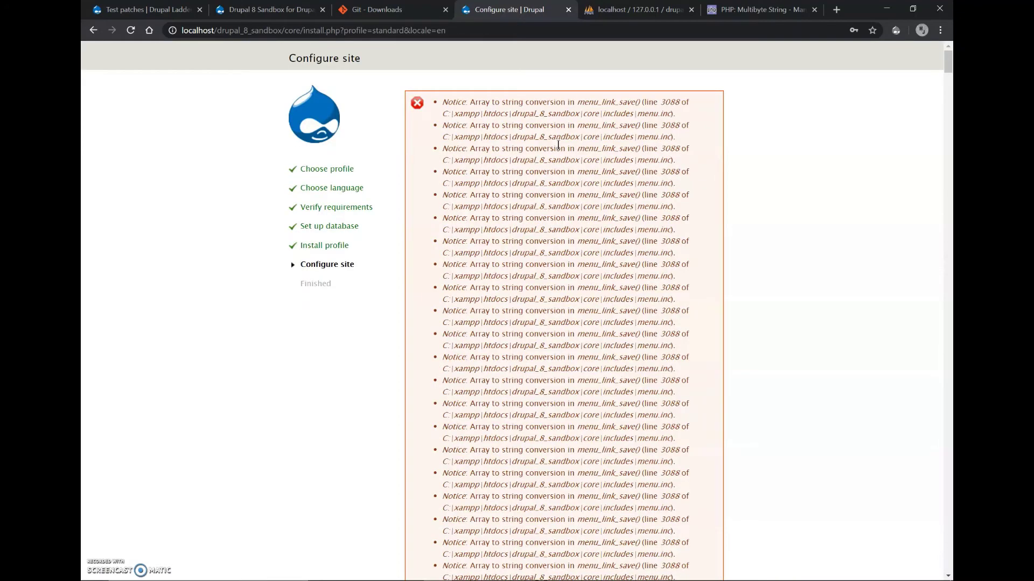
{"action": "left_click_drag", "start_coordinate": [948, 61], "coordinate": [949, 572]}
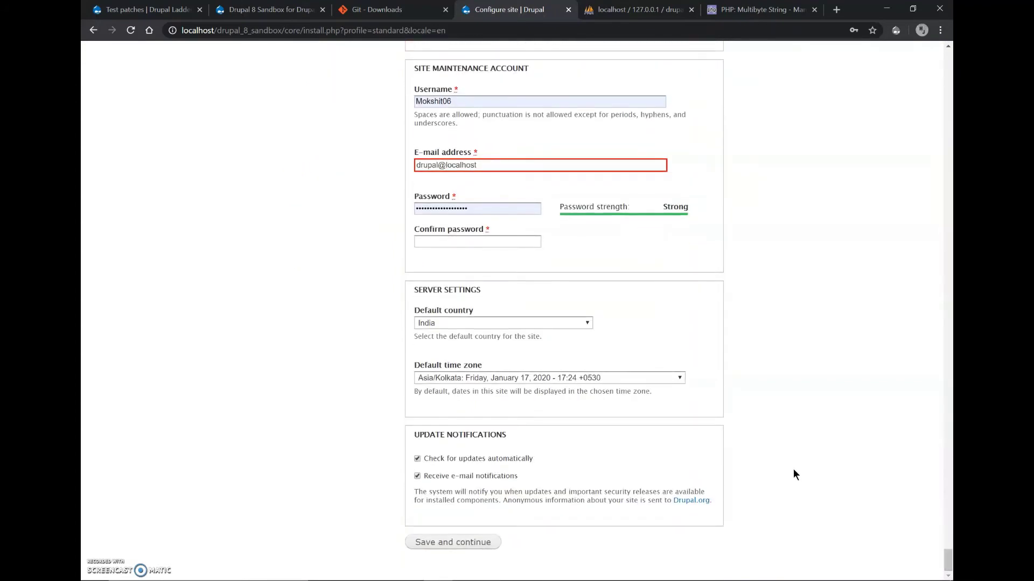
{"action": "scroll", "coordinate": [793, 469], "scroll_direction": "up", "scroll_amount": 2}
{"action": "scroll", "coordinate": [793, 469], "scroll_direction": "up", "scroll_amount": 1}
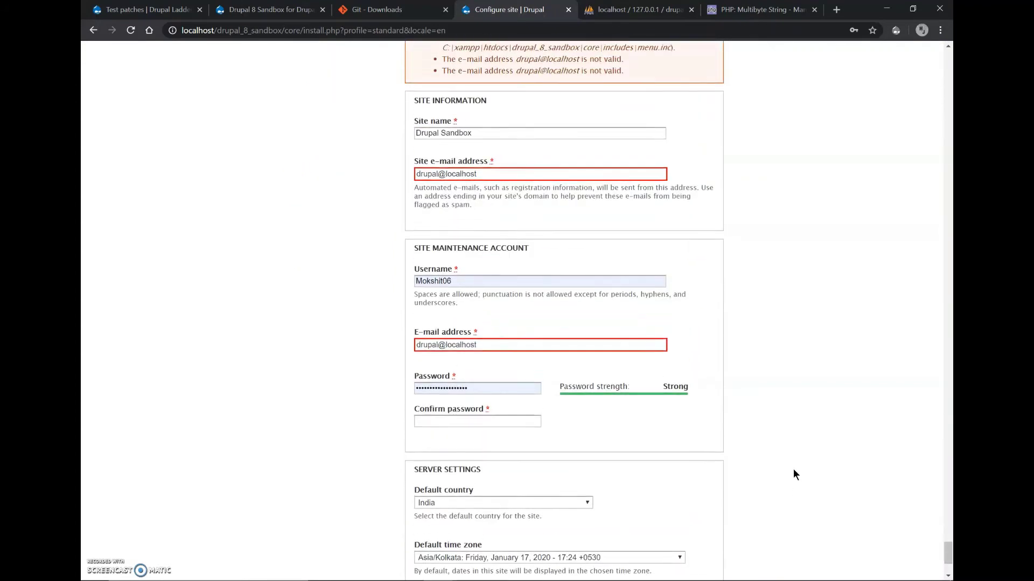
{"action": "left_click", "coordinate": [513, 175]}
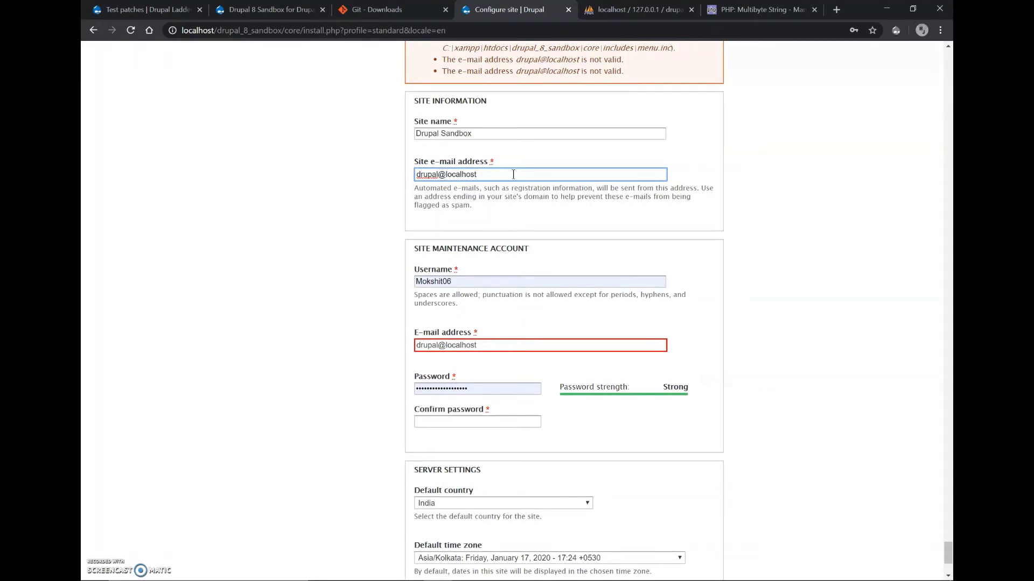
{"action": "key", "text": "BackSpace"}
{"action": "key", "text": "BackSpace"}
{"action": "key", "text": "BackSpace"}
{"action": "key", "text": "BackSpace"}
{"action": "key", "text": "BackSpace"}
{"action": "key", "text": "BackSpace"}
{"action": "key", "text": "BackSpace"}
{"action": "key", "text": "BackSpace"}
{"action": "key", "text": "BackSpace"}
{"action": "key", "text": "BackSpace"}
{"action": "key", "text": "BackSpace"}
{"action": "key", "text": "BackSpace"}
{"action": "key", "text": "BackSpace"}
{"action": "key", "text": "BackSpace"}
{"action": "key", "text": "BackSpace"}
Copy the corrected Gmail address into the maintenance account's e-mail field.
{"action": "left_click", "coordinate": [353, 349]}
{"action": "left_click", "coordinate": [470, 345]}
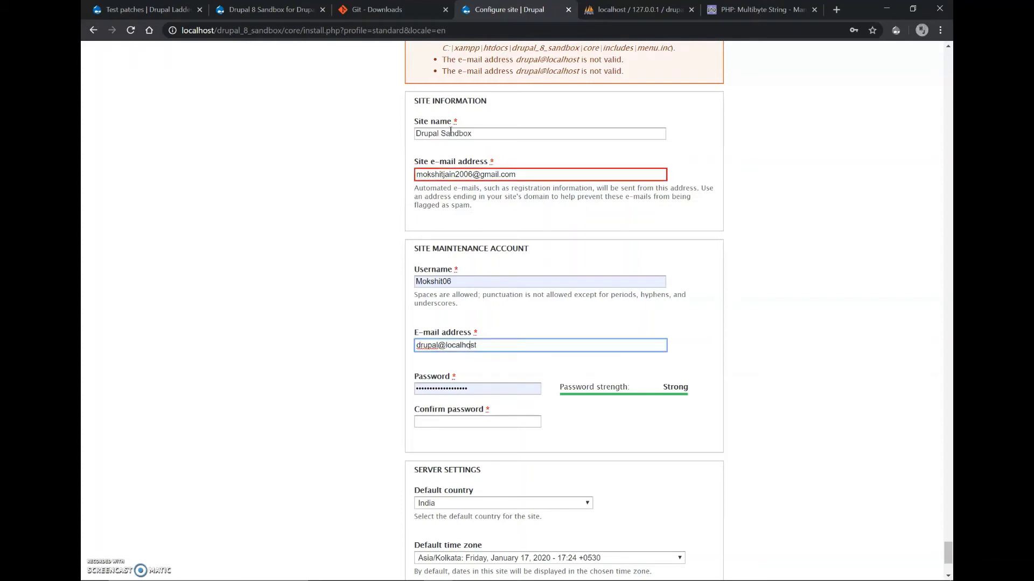
{"action": "triple_click", "coordinate": [478, 174]}
{"action": "key", "text": "ctrl+c"}
{"action": "triple_click", "coordinate": [474, 344]}
{"action": "key", "text": "ctrl+v"}
{"action": "scroll", "coordinate": [309, 425], "scroll_direction": "down", "scroll_amount": 3}
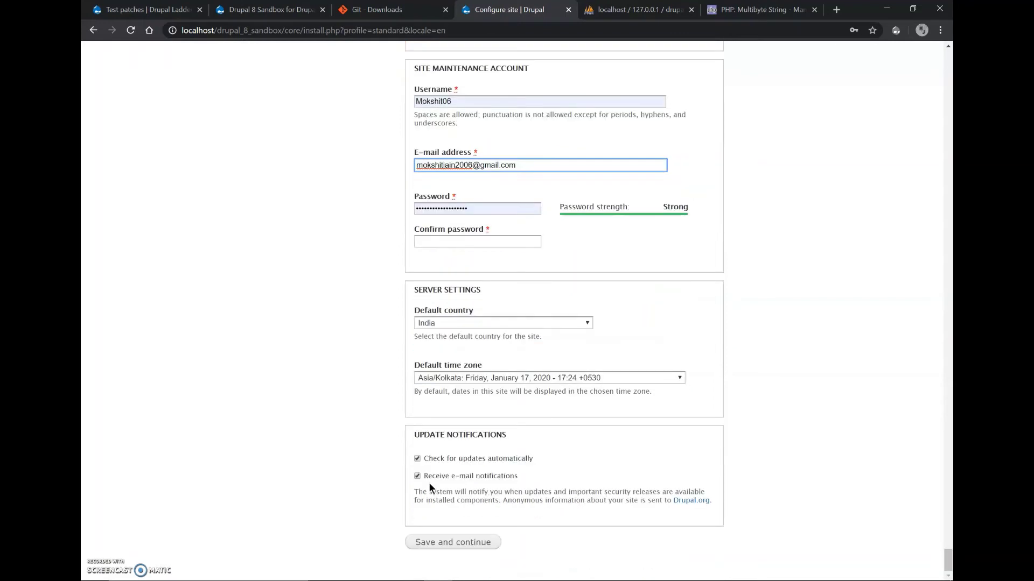
Re-enter the saved account password and its confirmation, then submit to finish installing Drupal.
{"action": "left_click", "coordinate": [476, 544]}
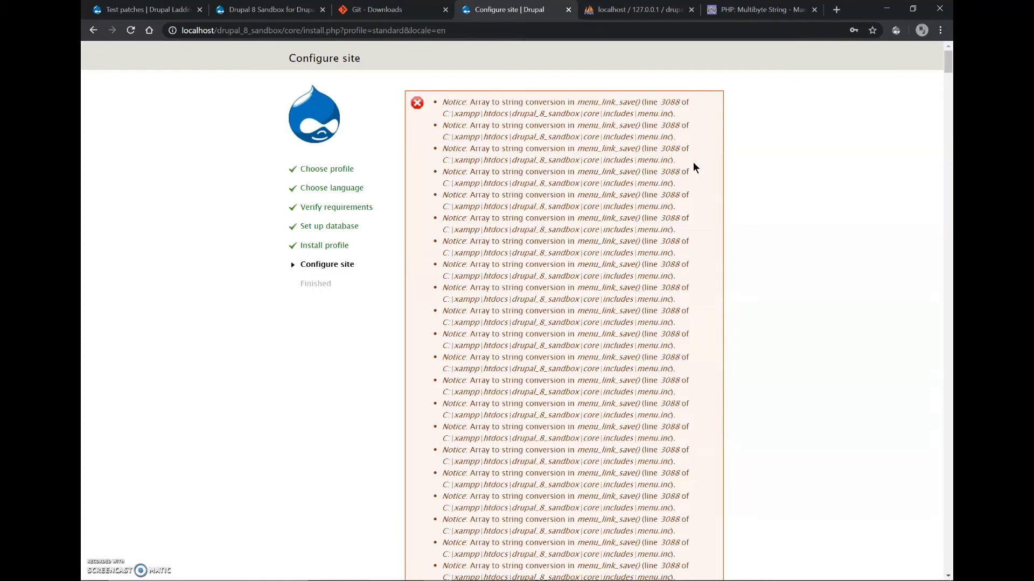
{"action": "key", "text": "End"}
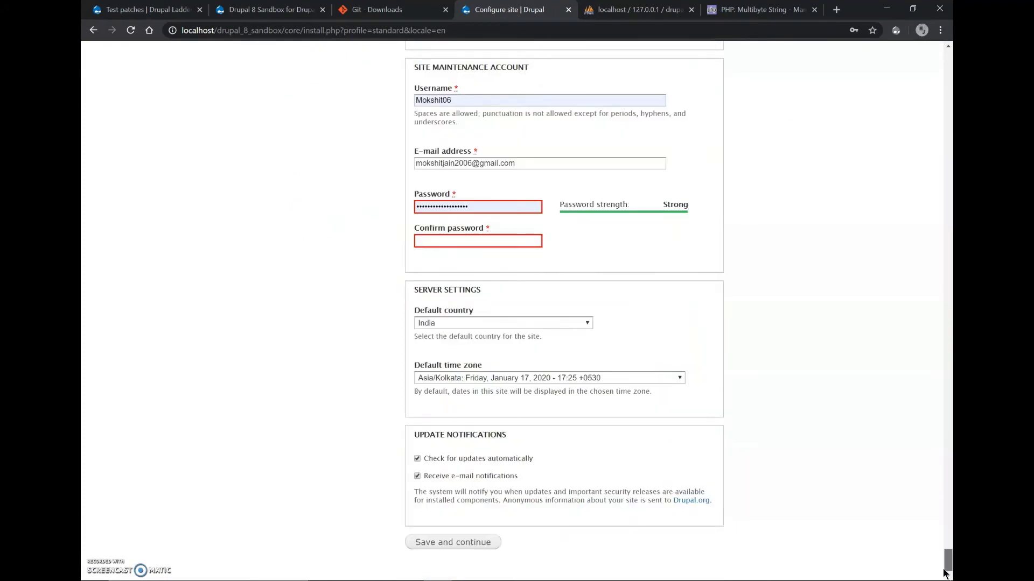
{"action": "scroll", "coordinate": [737, 375], "scroll_direction": "up", "scroll_amount": 2}
{"action": "left_click", "coordinate": [471, 291]}
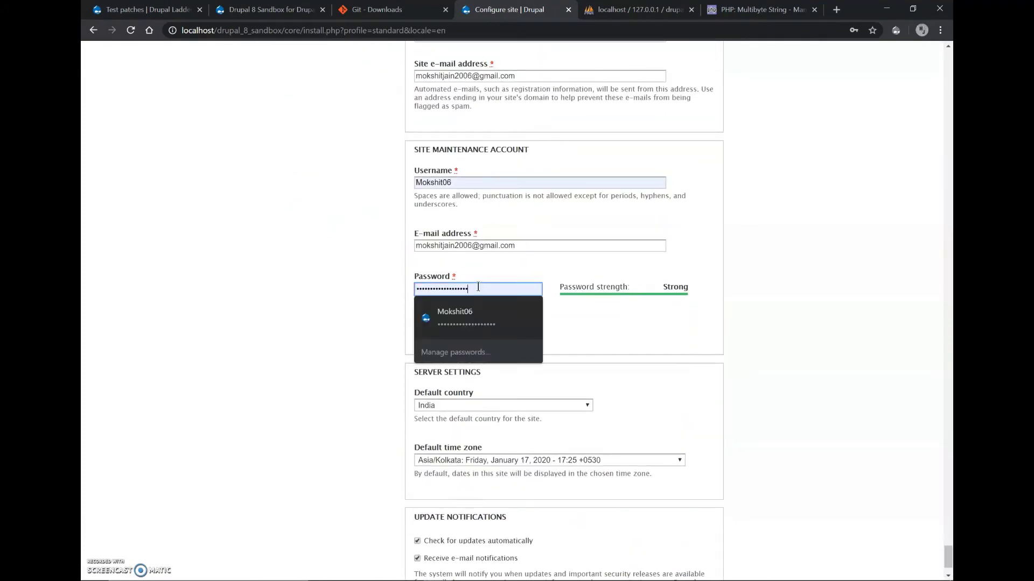
{"action": "left_click", "coordinate": [479, 323]}
{"action": "left_click", "coordinate": [481, 323]}
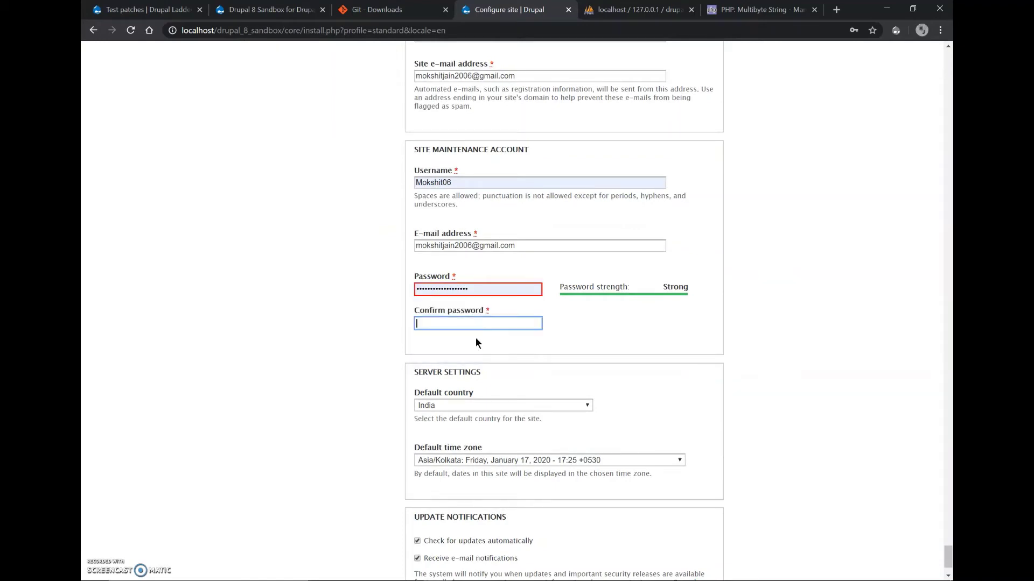
{"action": "type", "text": "•••••••••••••"}
{"action": "key", "text": "ctrl+a"}
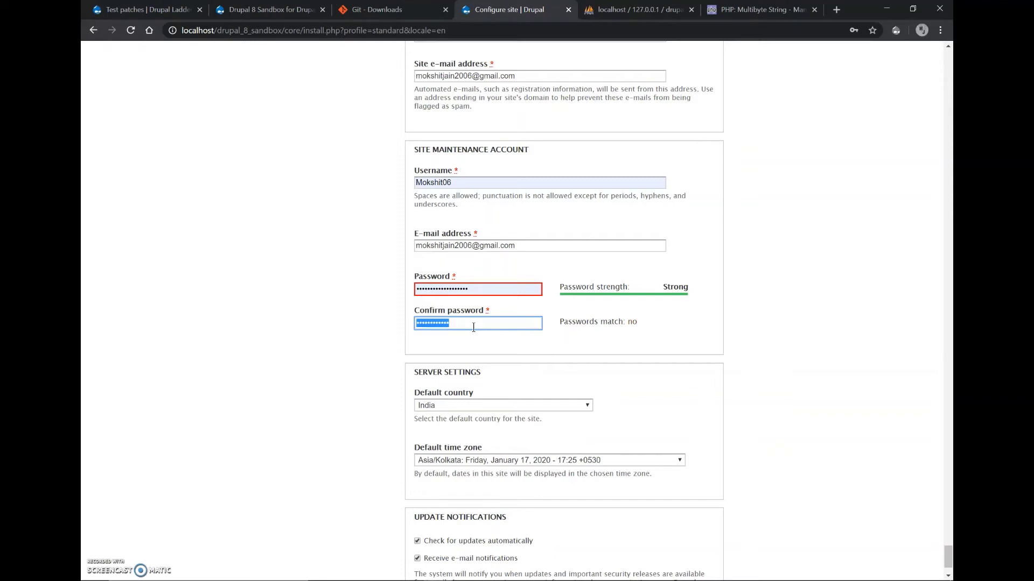
{"action": "type", "text": "•••••••••••••••••••"}
{"action": "scroll", "coordinate": [473, 326], "scroll_direction": "down", "scroll_amount": 3}
{"action": "left_click", "coordinate": [455, 543]}
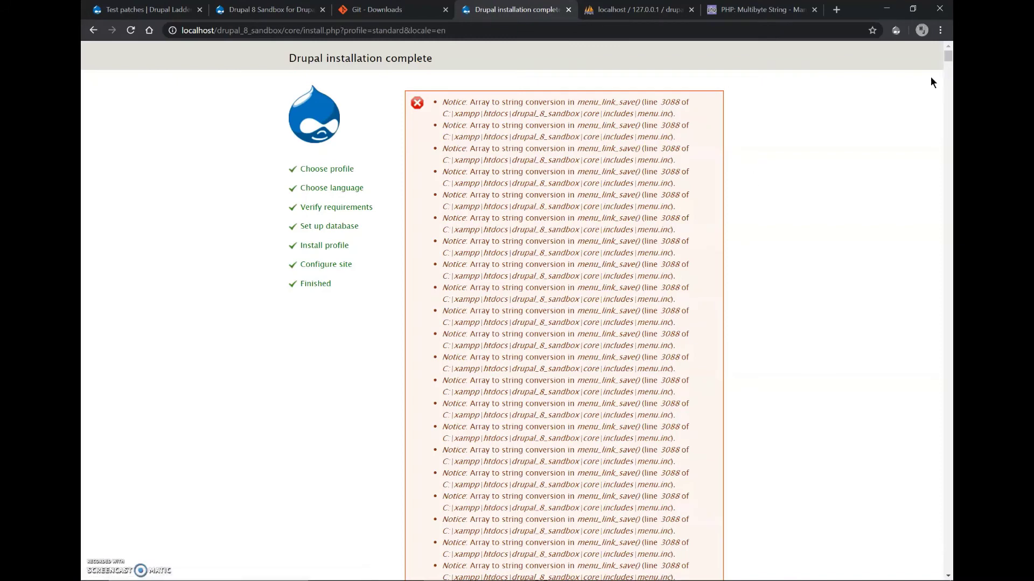
Scroll past the install notices, open the new Drupal Sandbox front page, and start adding content.
{"action": "scroll", "coordinate": [829, 141], "scroll_direction": "down", "scroll_amount": 15}
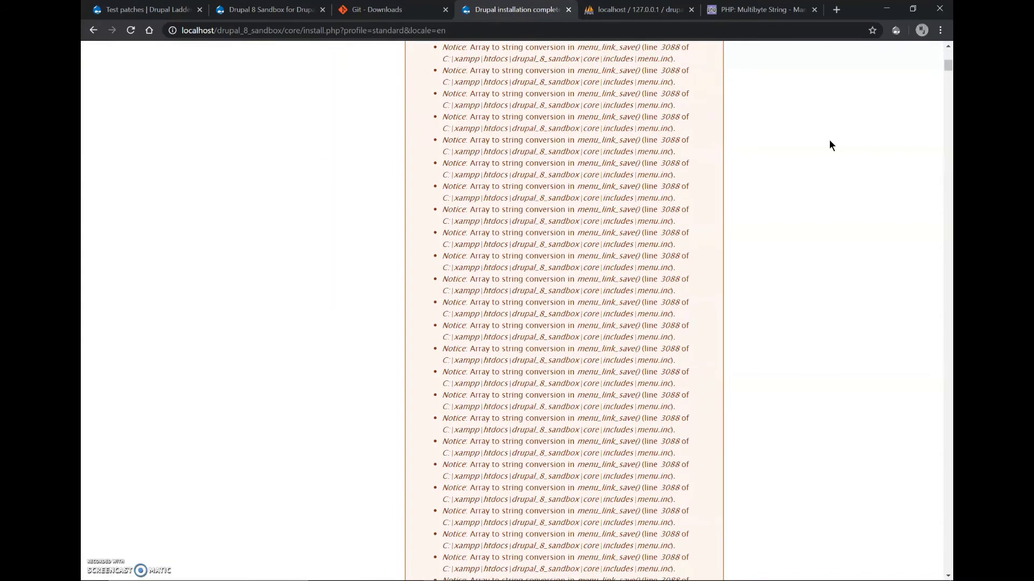
{"action": "scroll", "coordinate": [829, 146], "scroll_direction": "down", "scroll_amount": 5}
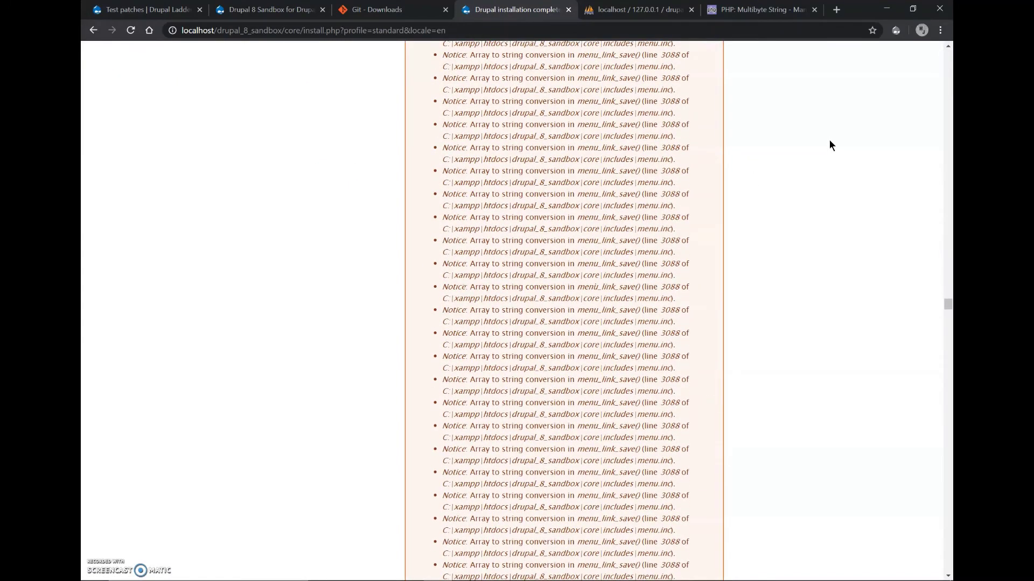
{"action": "scroll", "coordinate": [829, 145], "scroll_direction": "down", "scroll_amount": 20}
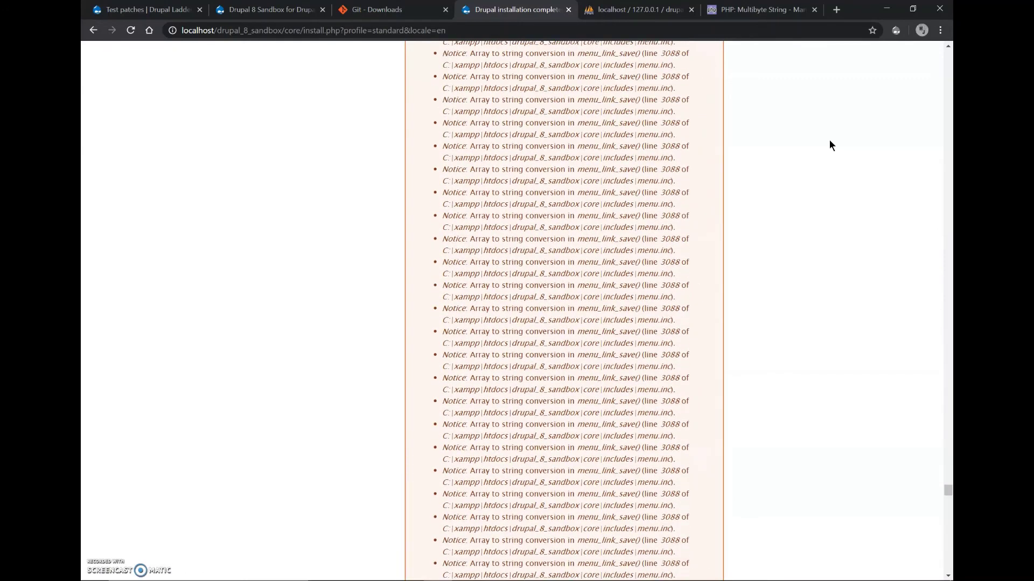
{"action": "scroll", "coordinate": [829, 146], "scroll_direction": "down", "scroll_amount": 5}
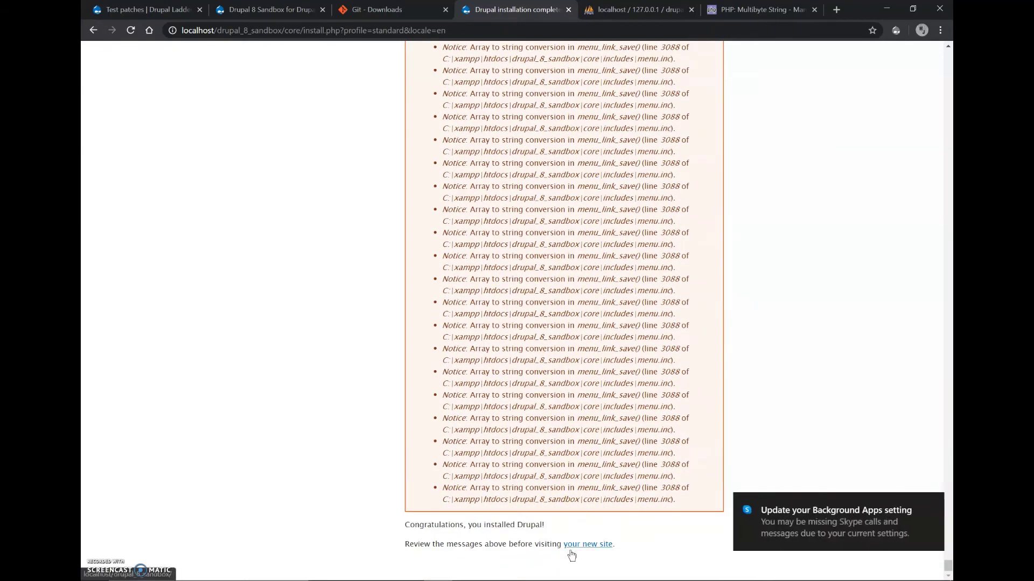
{"action": "left_click", "coordinate": [597, 544]}
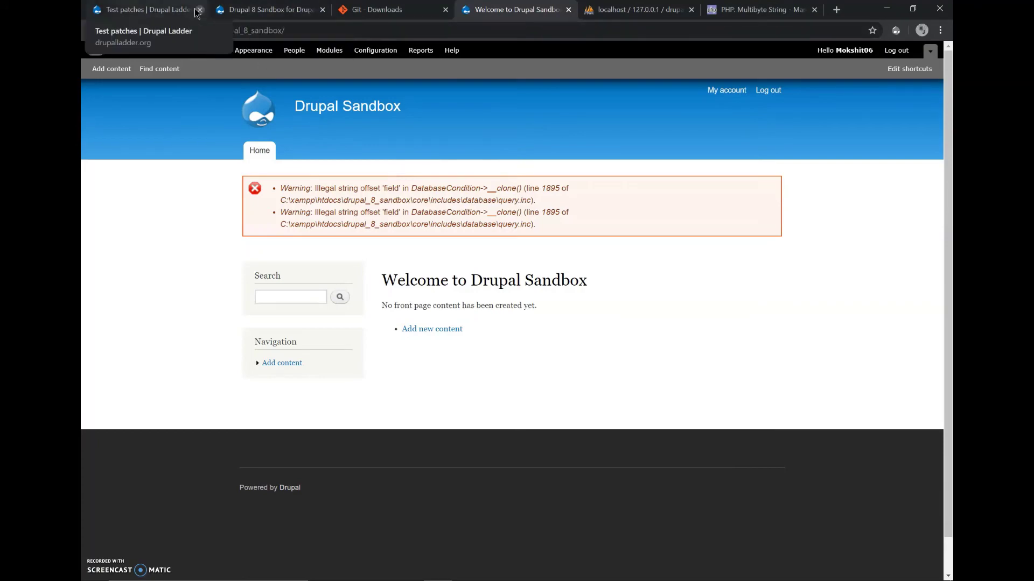
{"action": "left_click", "coordinate": [280, 9]}
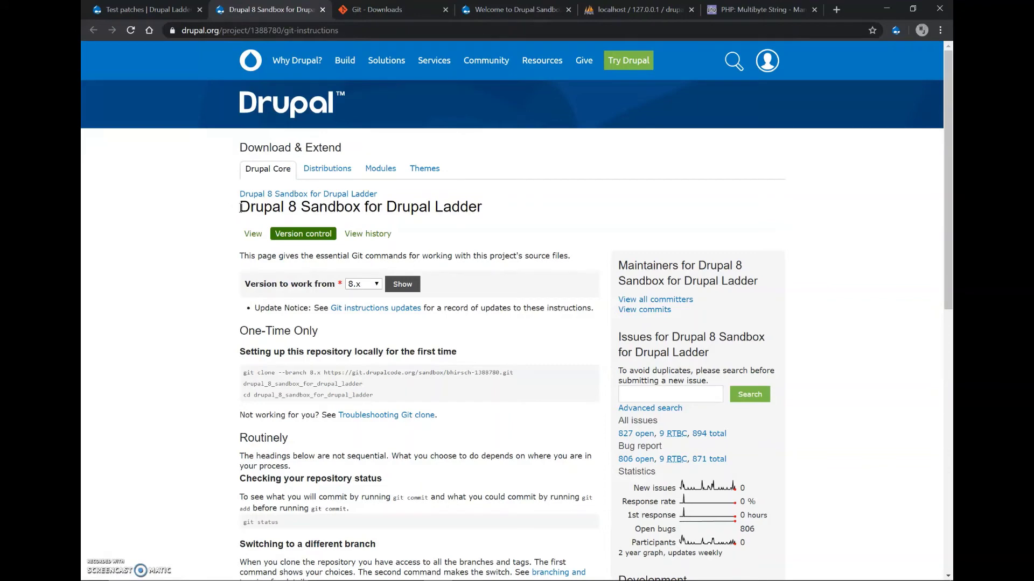
{"action": "left_click", "coordinate": [480, 11]}
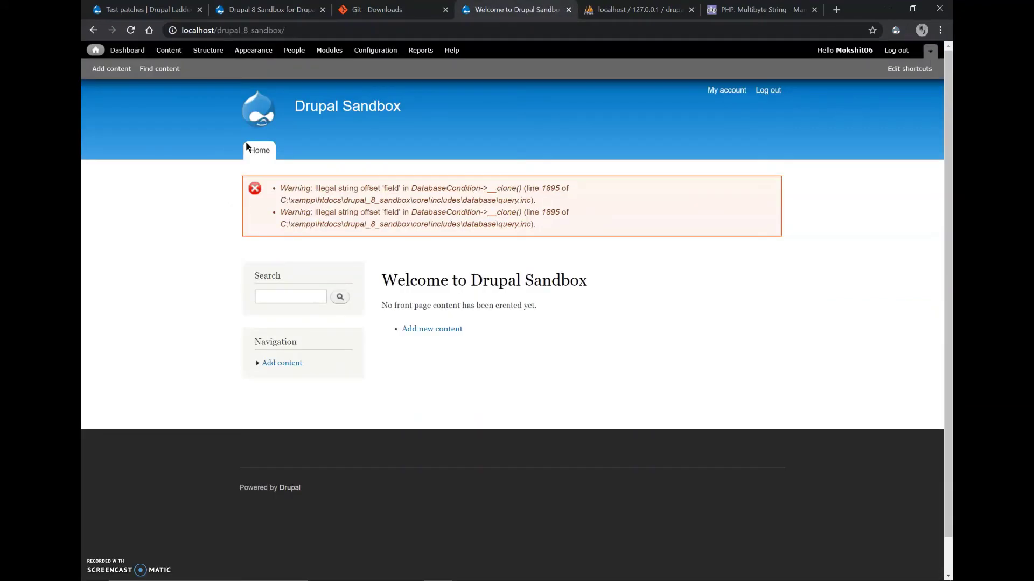
{"action": "left_click", "coordinate": [127, 72]}
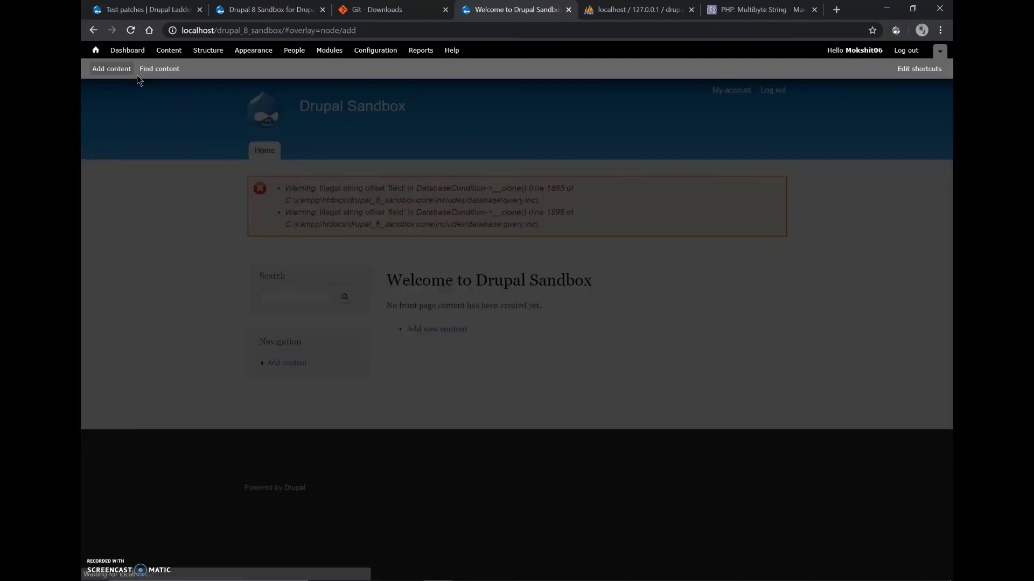
Start a new Article, read the URL alias help text under URL path settings, then close it.
{"action": "left_click", "coordinate": [161, 156]}
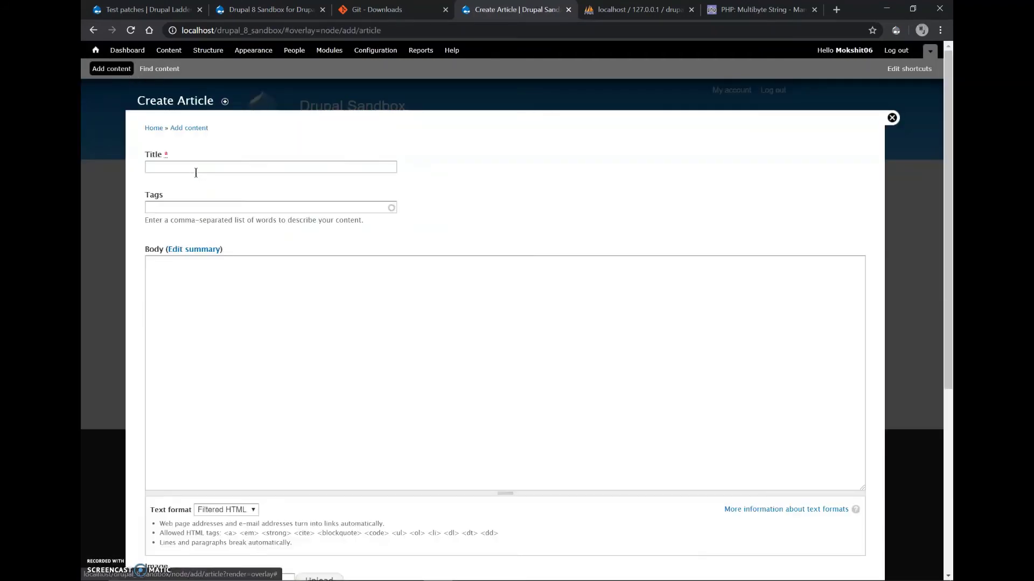
{"action": "scroll", "coordinate": [253, 411], "scroll_direction": "down", "scroll_amount": 5}
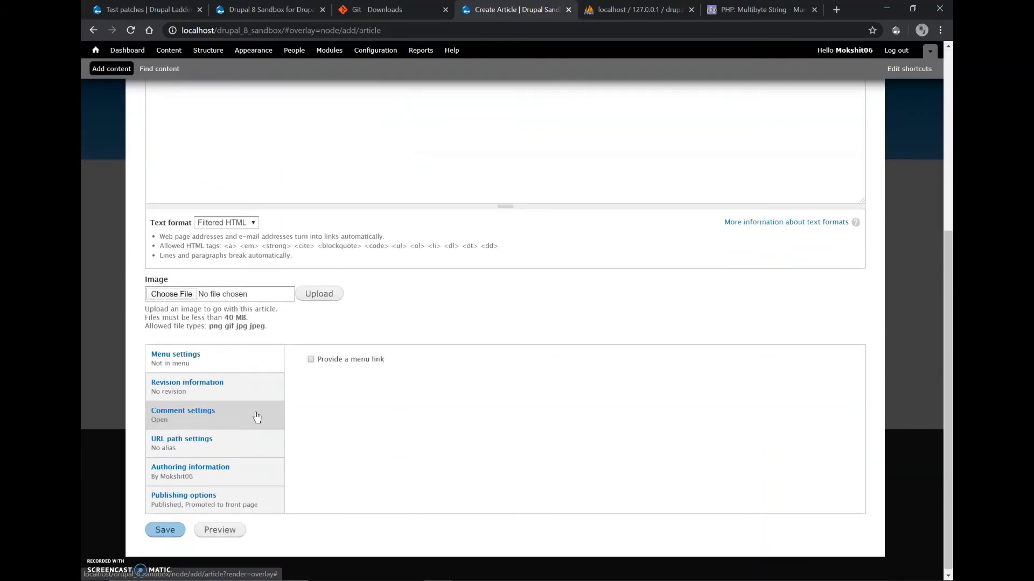
{"action": "left_click", "coordinate": [215, 438]}
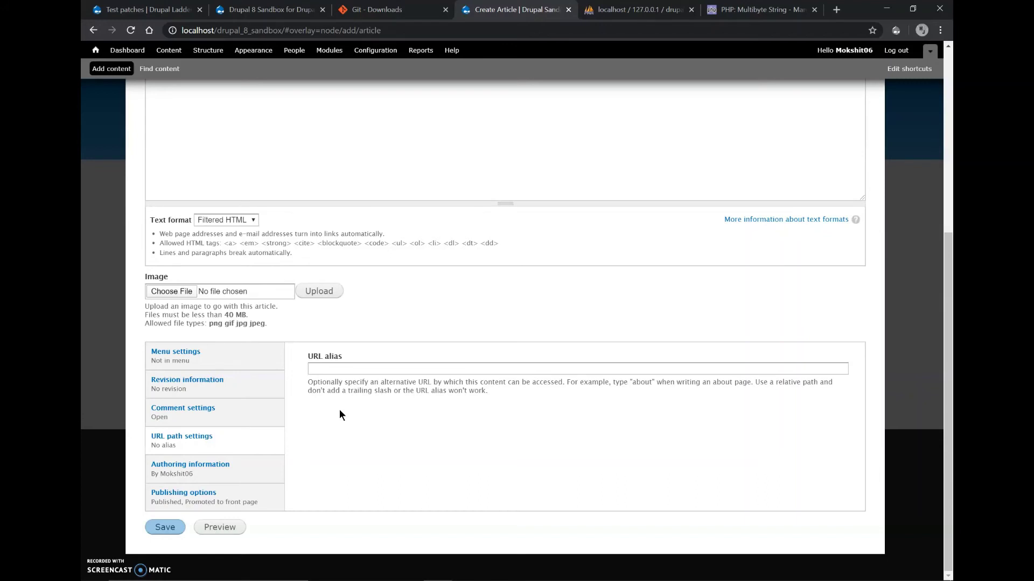
{"action": "left_click", "coordinate": [368, 369]}
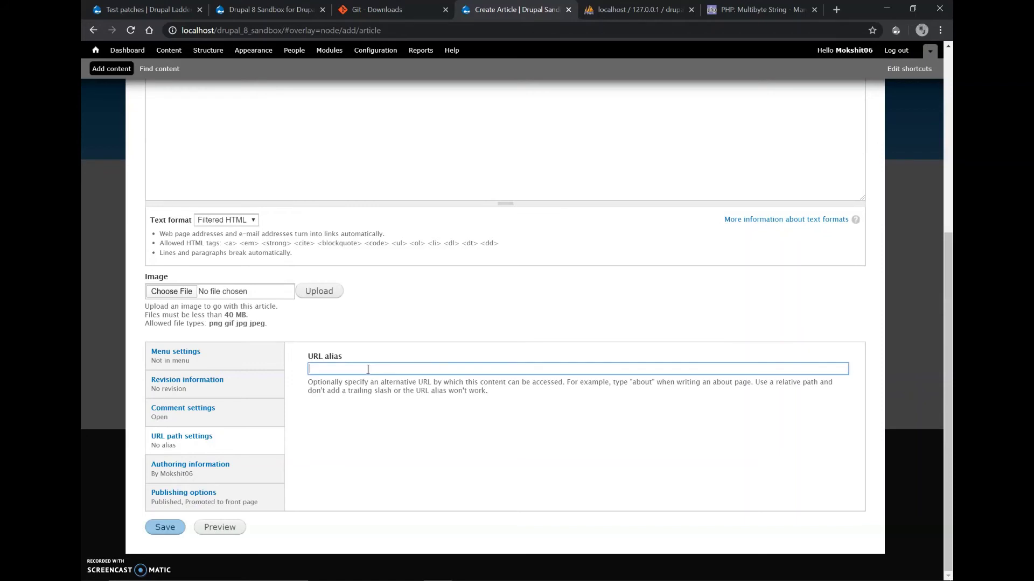
{"action": "left_click", "coordinate": [323, 398]}
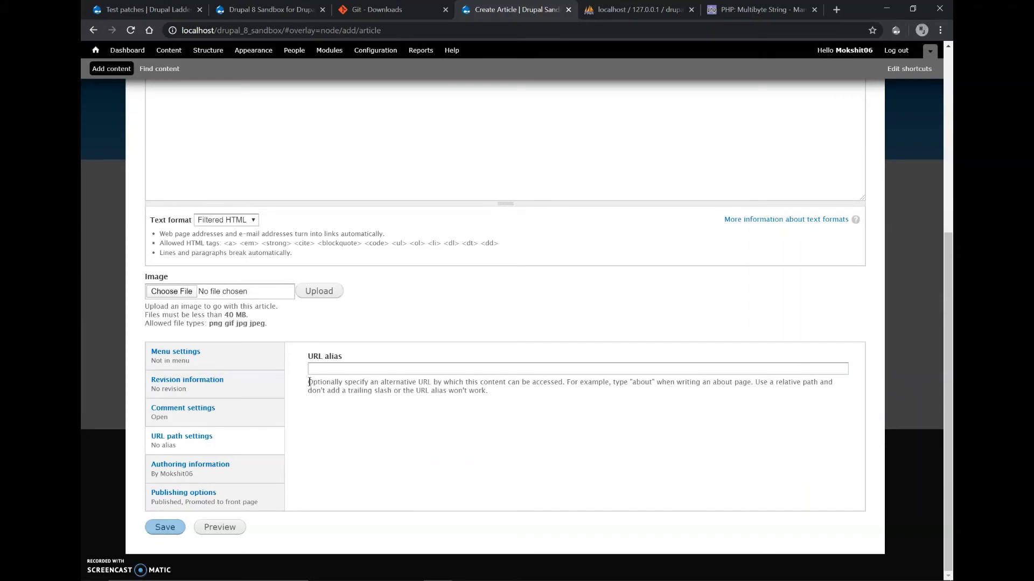
{"action": "left_click_drag", "start_coordinate": [307, 383], "coordinate": [499, 393]}
{"action": "left_click", "coordinate": [509, 393]}
{"action": "scroll", "coordinate": [862, 337], "scroll_direction": "up", "scroll_amount": 5}
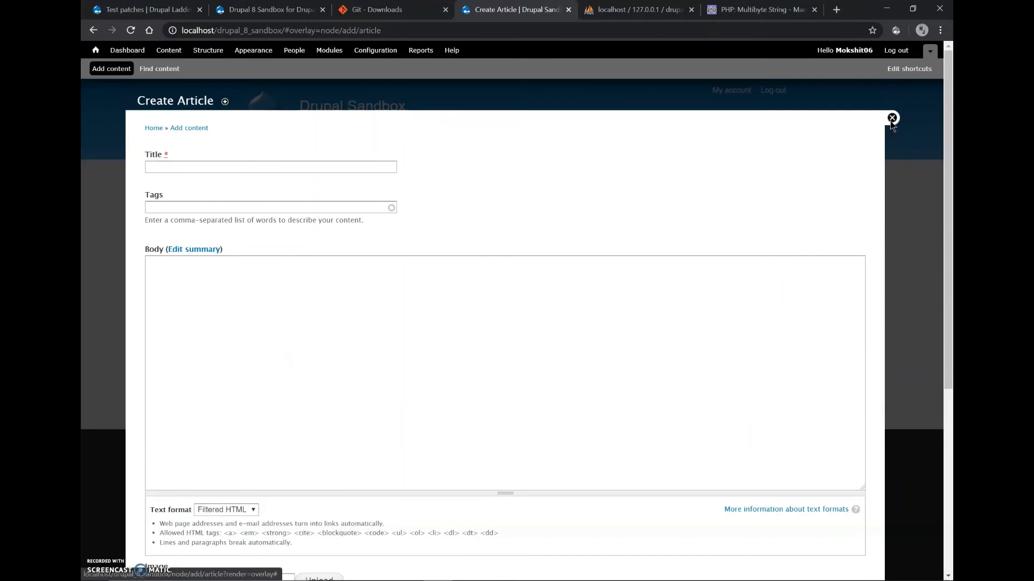
{"action": "left_click", "coordinate": [892, 118]}
From the Test patches lesson, open the comment 2 patch issue and scroll its files table.
{"action": "left_click", "coordinate": [393, 9]}
{"action": "left_click", "coordinate": [264, 9]}
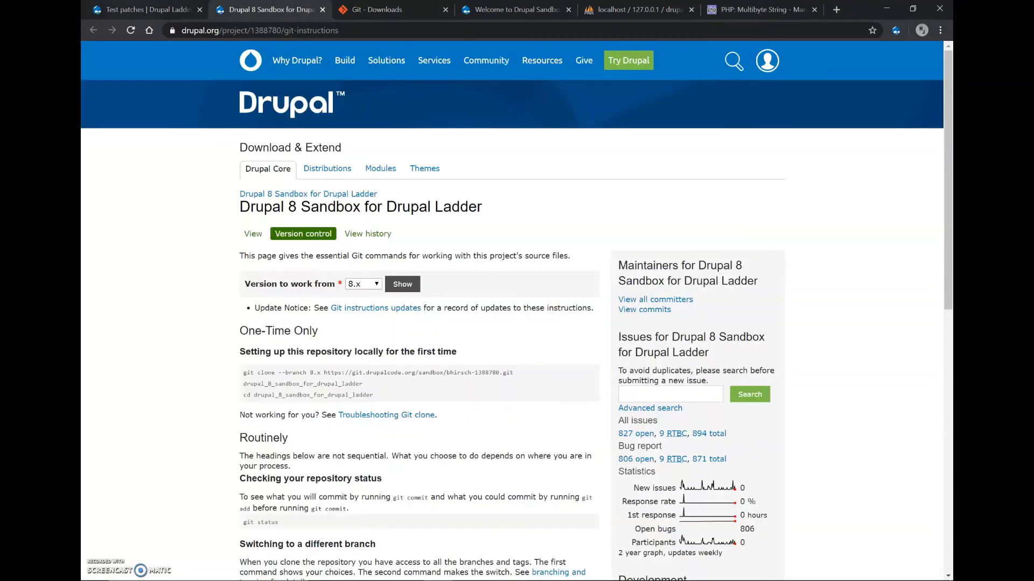
{"action": "left_click", "coordinate": [145, 10]}
{"action": "scroll", "coordinate": [408, 393], "scroll_direction": "down", "scroll_amount": 1}
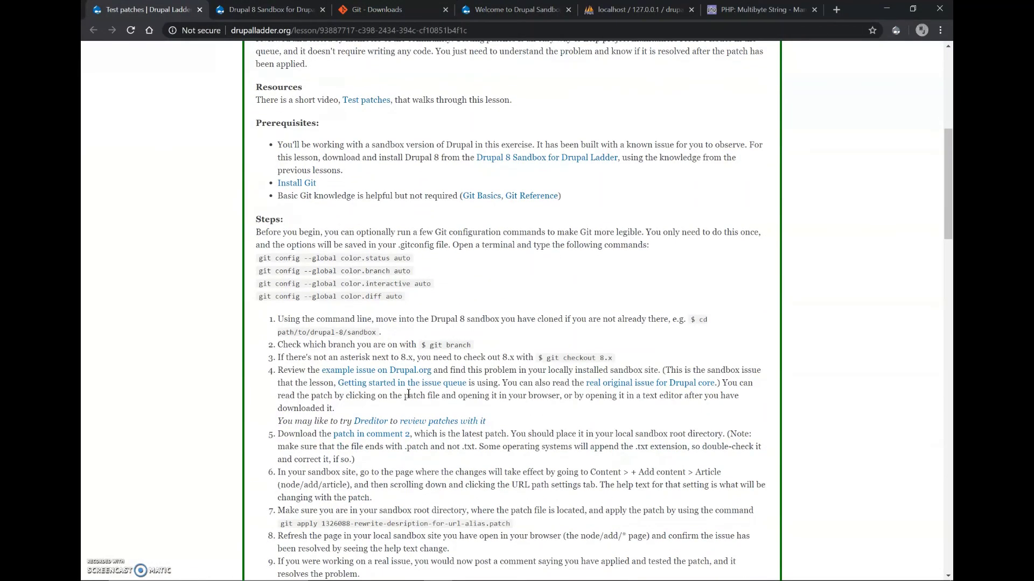
{"action": "scroll", "coordinate": [408, 394], "scroll_direction": "down", "scroll_amount": 2}
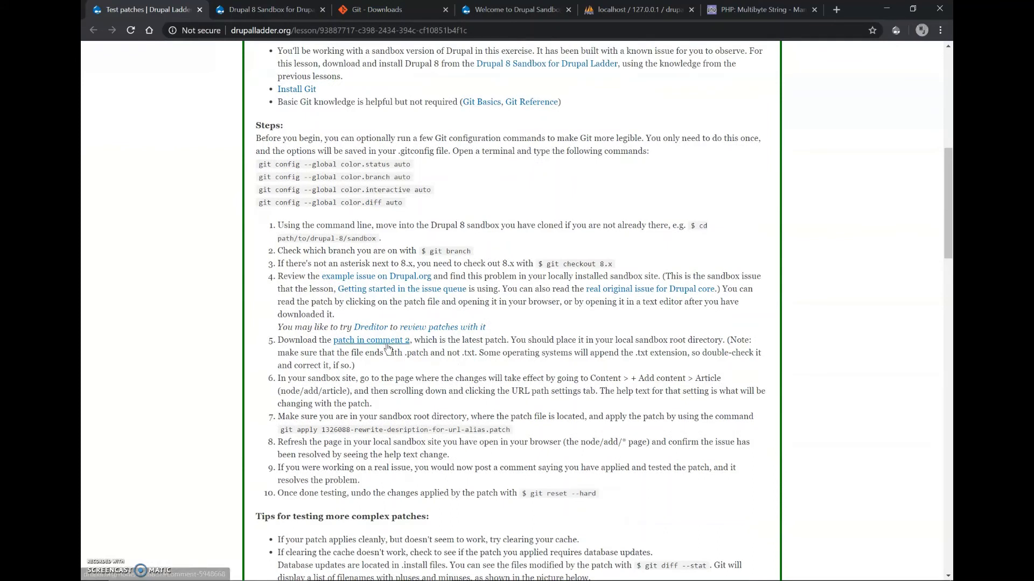
{"action": "left_click", "coordinate": [387, 343]}
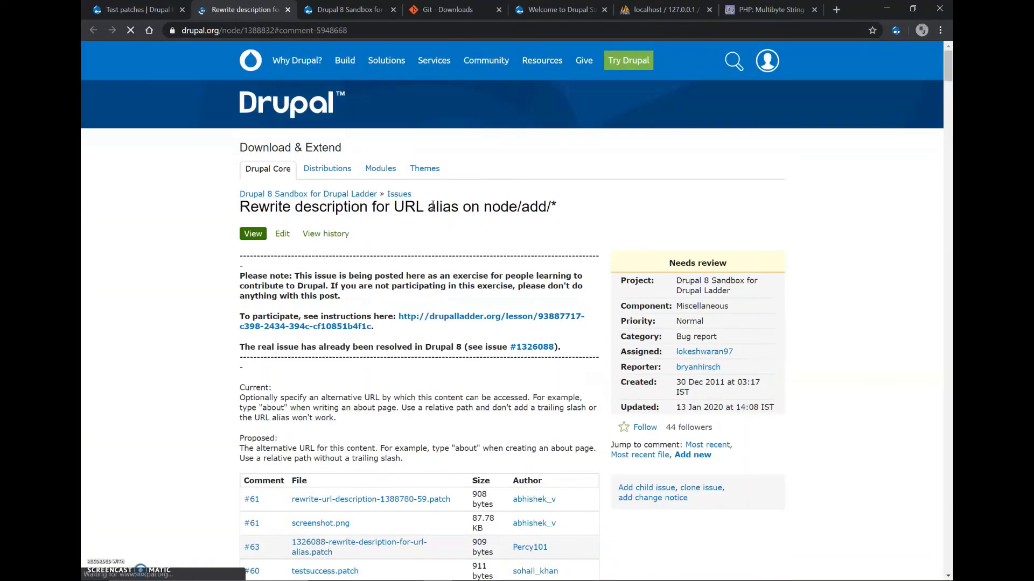
{"action": "scroll", "coordinate": [433, 205], "scroll_direction": "down", "scroll_amount": 6}
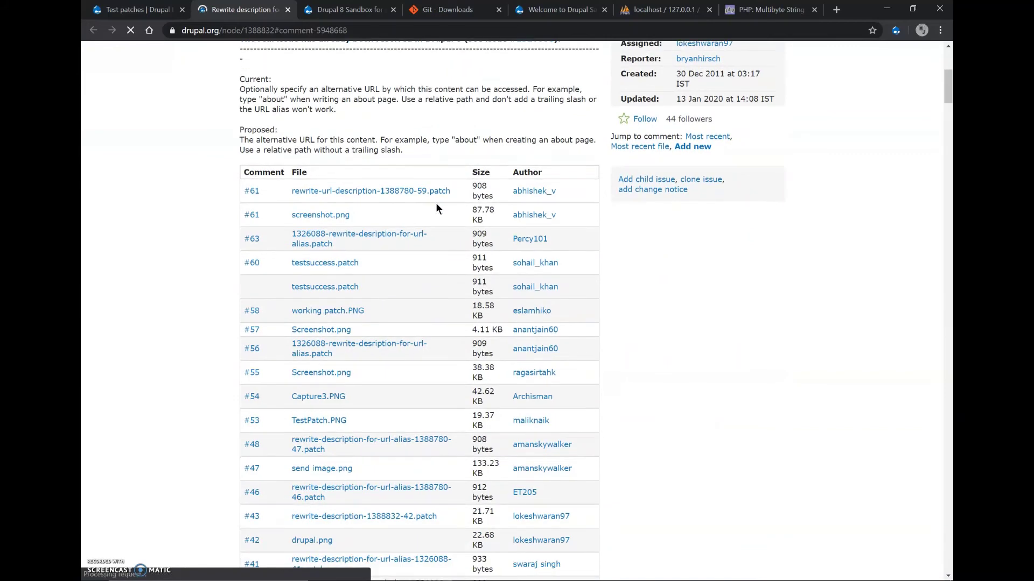
{"action": "scroll", "coordinate": [728, 367], "scroll_direction": "down", "scroll_amount": 3}
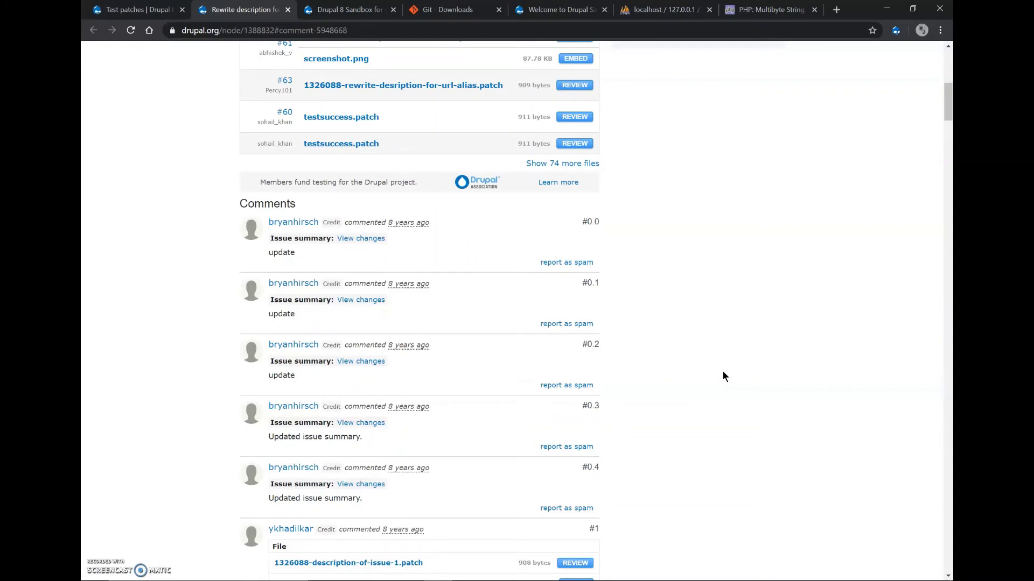
Load the Chrome Web Store home page (chrome.google.com/webstore) in a new tab.
{"action": "key", "text": "ctrl+t"}
{"action": "type", "text": "ch"}
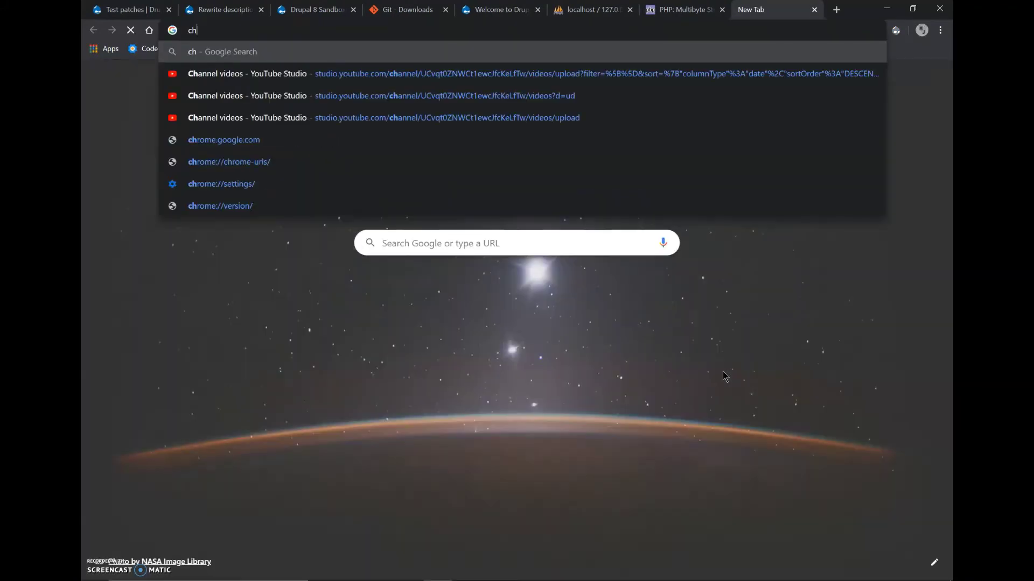
{"action": "type", "text": "rome"}
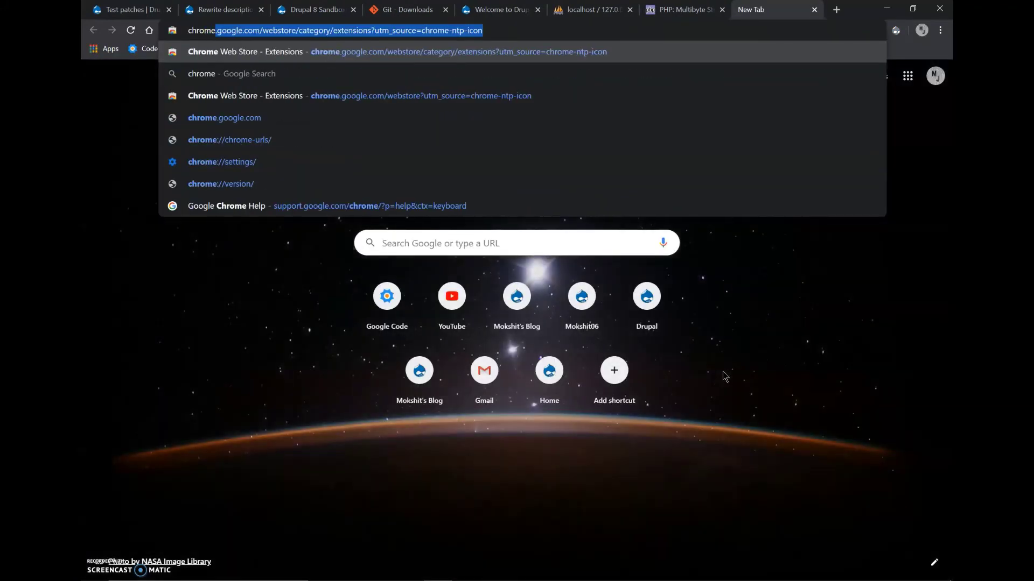
{"action": "key", "text": "End"}
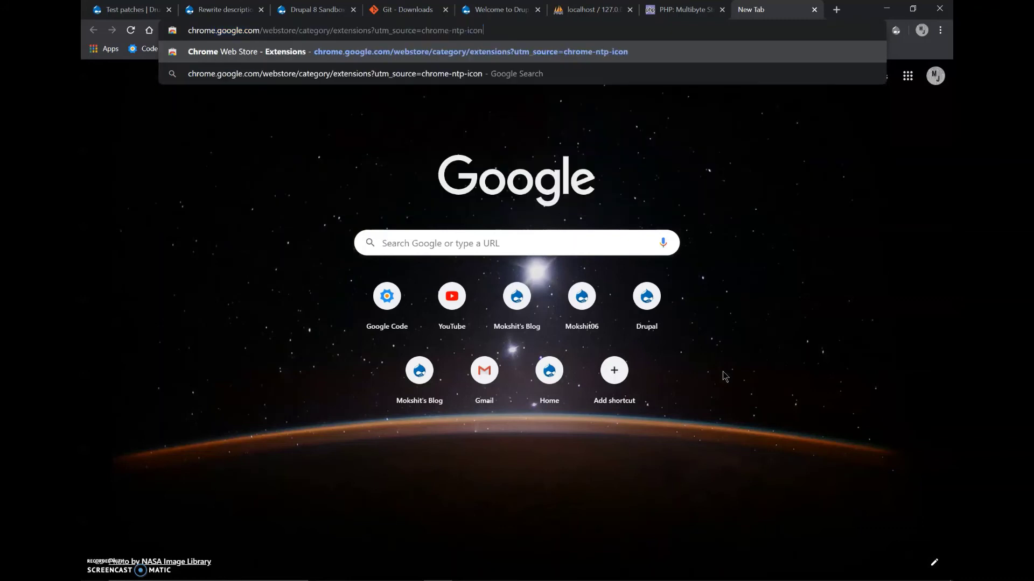
{"action": "key", "text": "ctrl+shift+Left"}
{"action": "key", "text": "ctrl+shift+Left"}
{"action": "key", "text": "ctrl+shift+Left"}
{"action": "key", "text": "ctrl+shift+Left"}
{"action": "key", "text": "ctrl+shift+Left"}
{"action": "key", "text": "ctrl+shift+Left"}
{"action": "key", "text": "ctrl+shift+Left"}
{"action": "key", "text": "ctrl+shift+Left"}
{"action": "key", "text": "ctrl+shift+Left"}
{"action": "key", "text": "ctrl+shift+Right"}
{"action": "key", "text": "ctrl+shift+Right"}
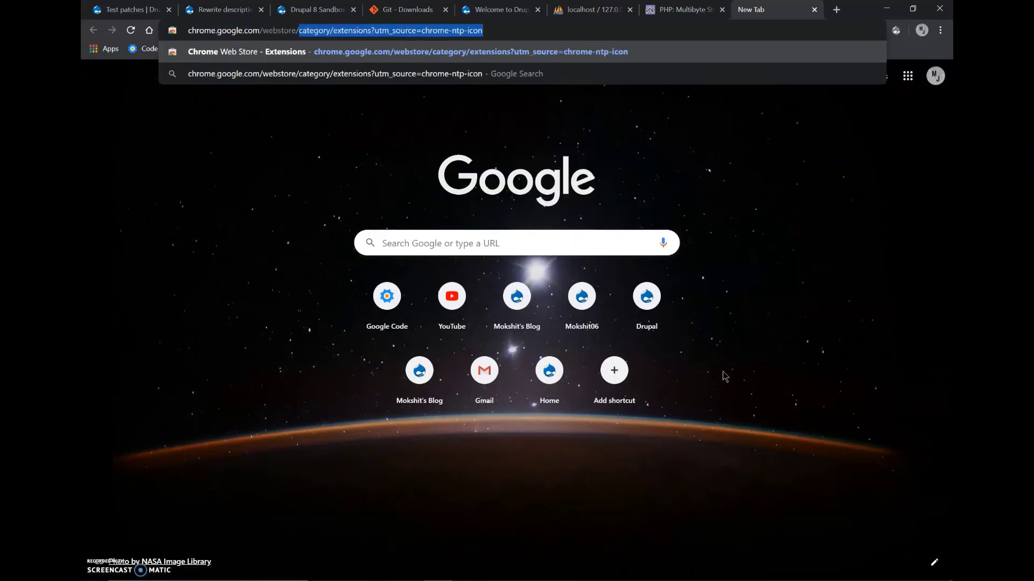
{"action": "key", "text": "BackSpace"}
{"action": "key", "text": "Return"}
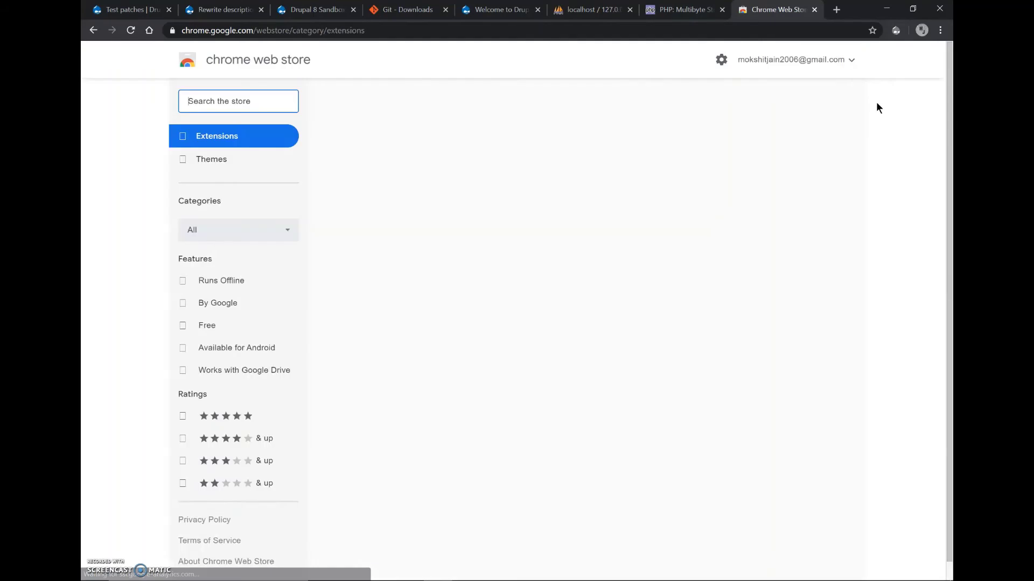
{"action": "right_click", "coordinate": [895, 30]}
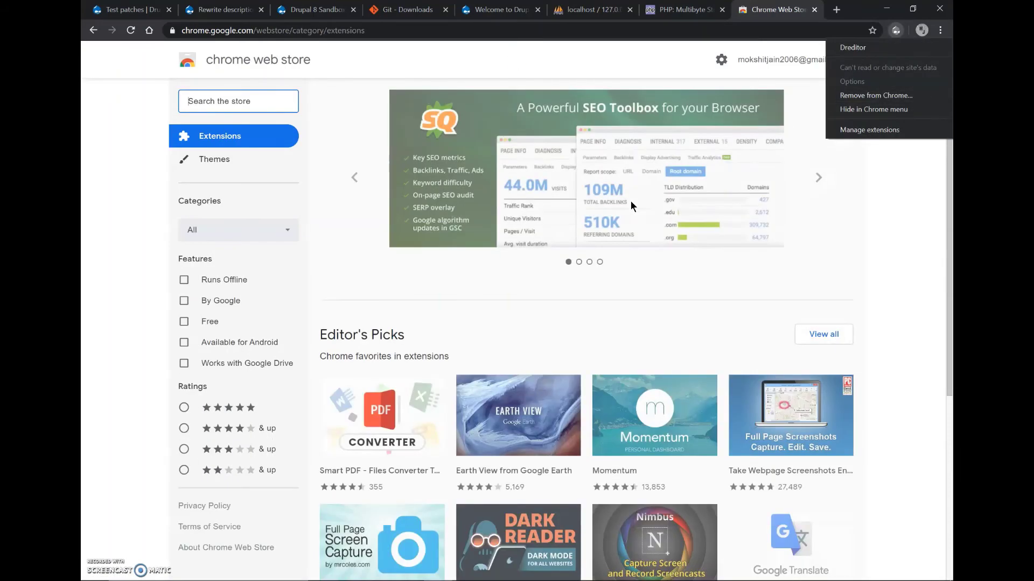
{"action": "key", "text": "Escape"}
Search the store for 'dreditor', confirm it's already added, and return to the issue tab.
{"action": "left_click", "coordinate": [253, 100]}
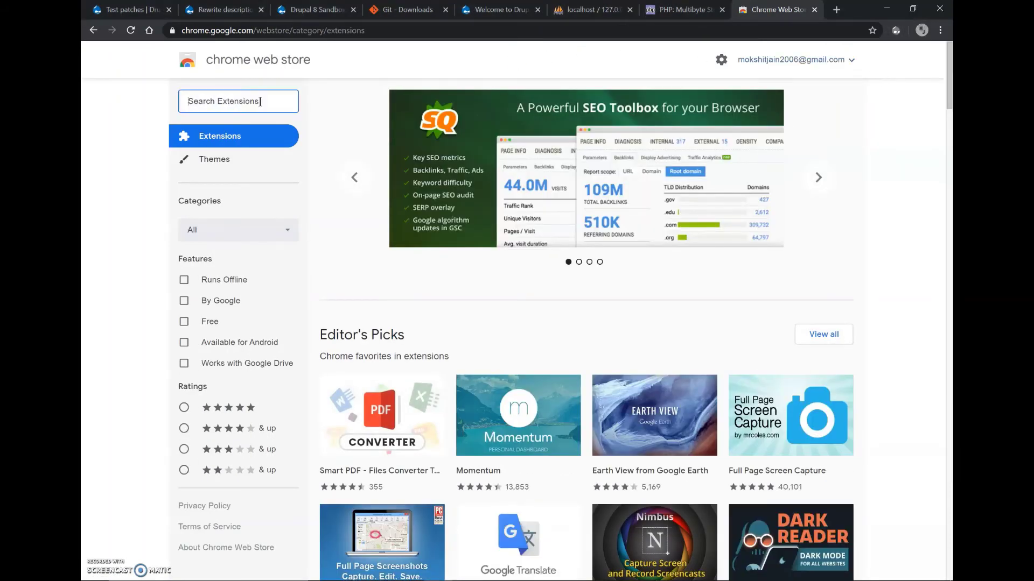
{"action": "type", "text": "dred"}
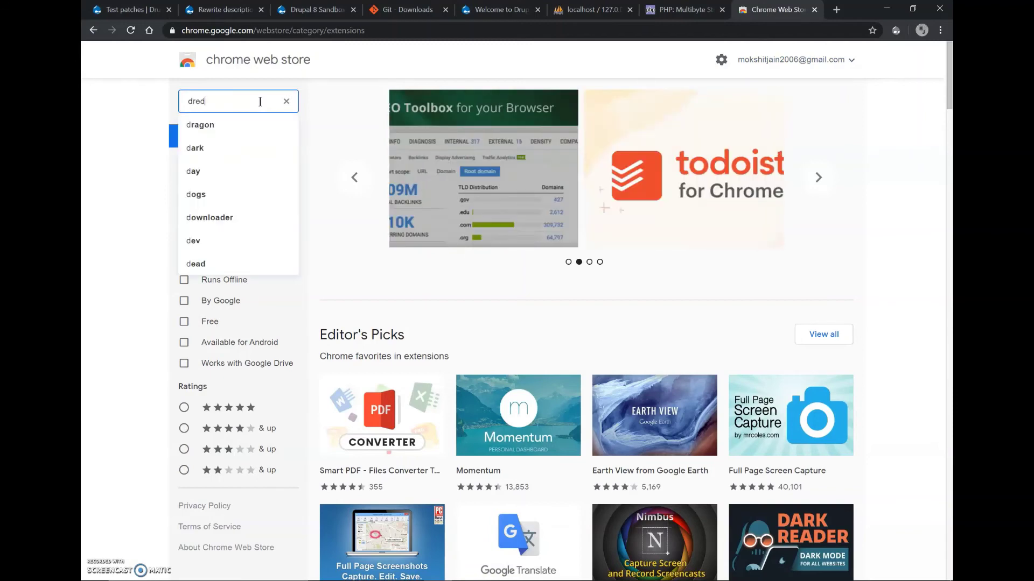
{"action": "type", "text": "itor"}
{"action": "key", "text": "Return"}
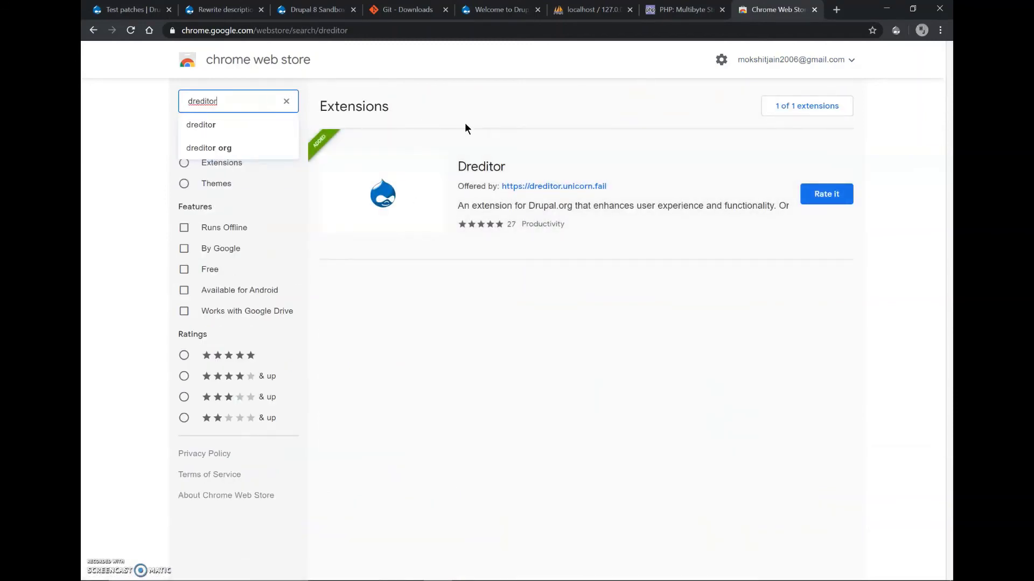
{"action": "key", "text": "ctrl+w"}
{"action": "left_click", "coordinate": [269, 7]}
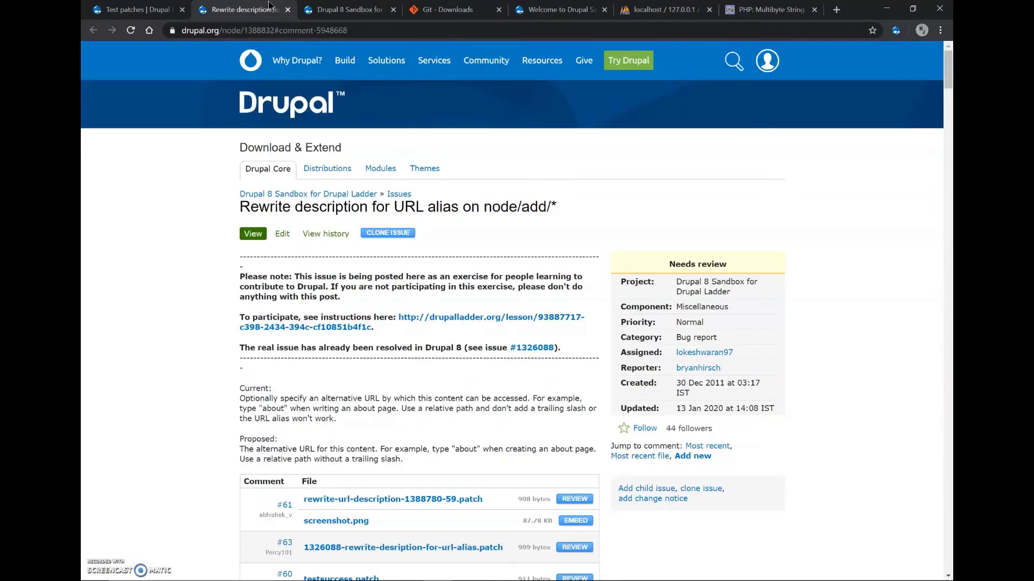
Review the comment #1 patch diff, then open 1326088-rewrite-desription-for-url-alias.patch from comment #2.
{"action": "scroll", "coordinate": [158, 270], "scroll_direction": "down", "scroll_amount": 9}
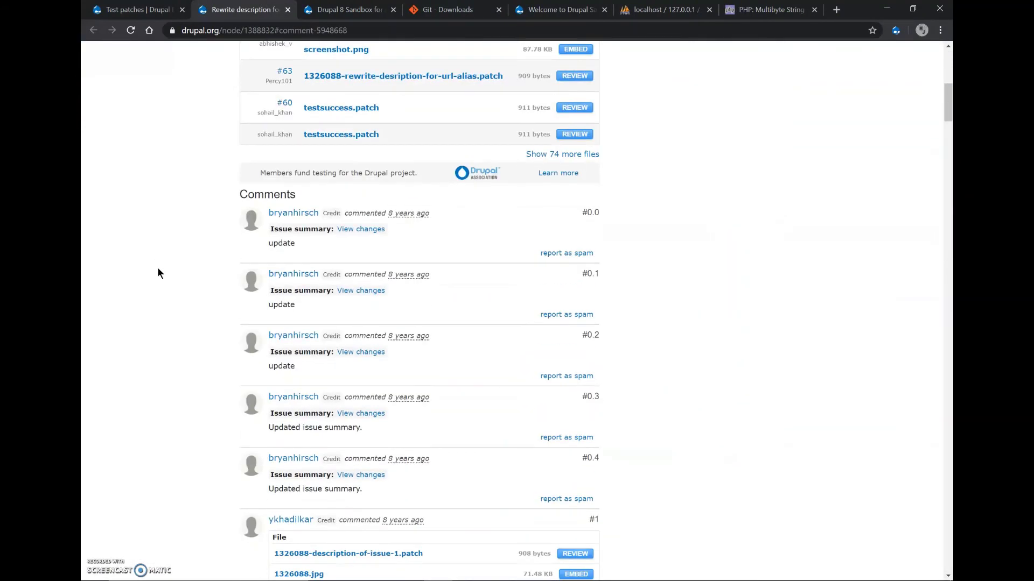
{"action": "scroll", "coordinate": [158, 270], "scroll_direction": "down", "scroll_amount": 5}
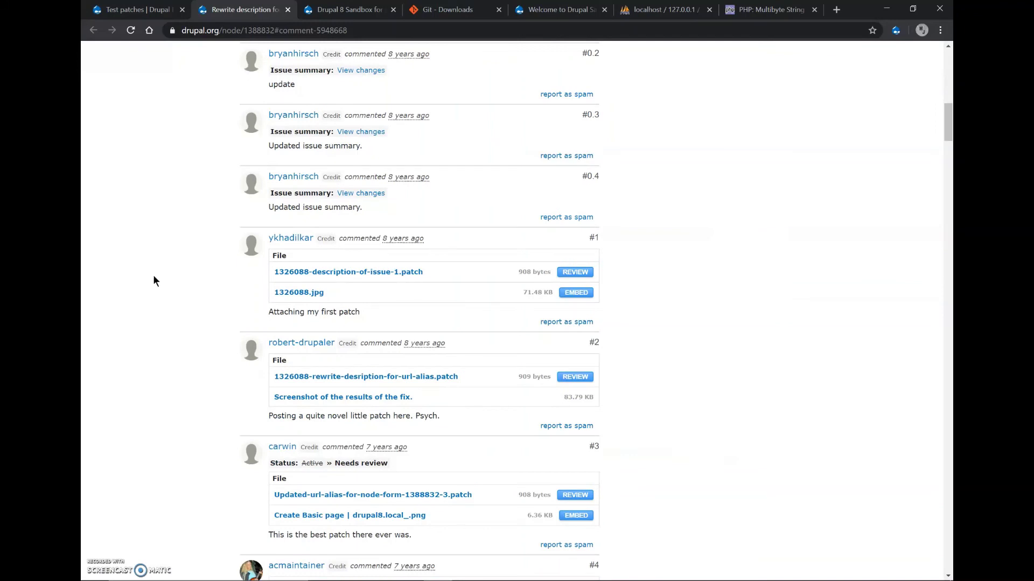
{"action": "left_click", "coordinate": [590, 272]}
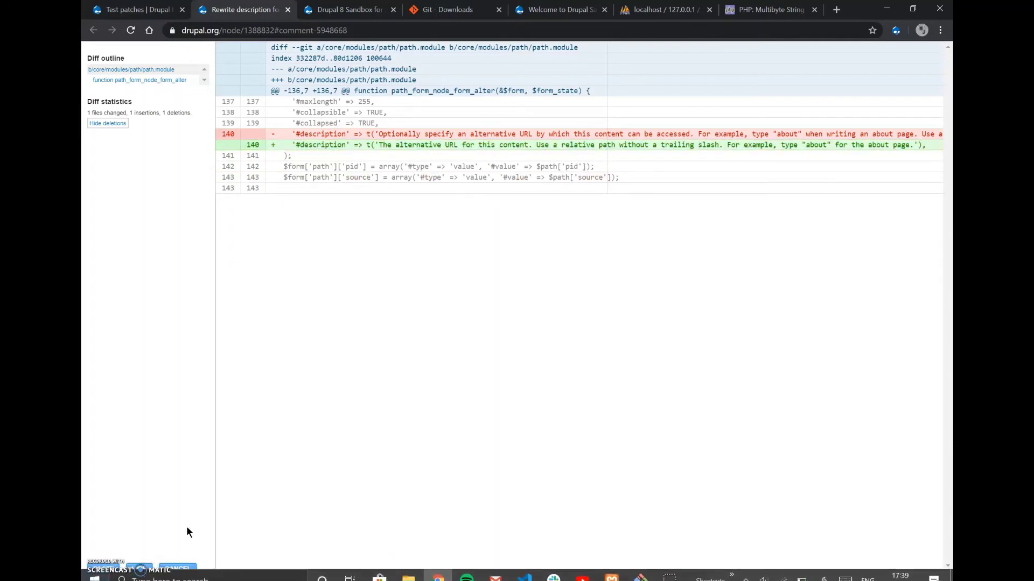
{"action": "left_click", "coordinate": [186, 569]}
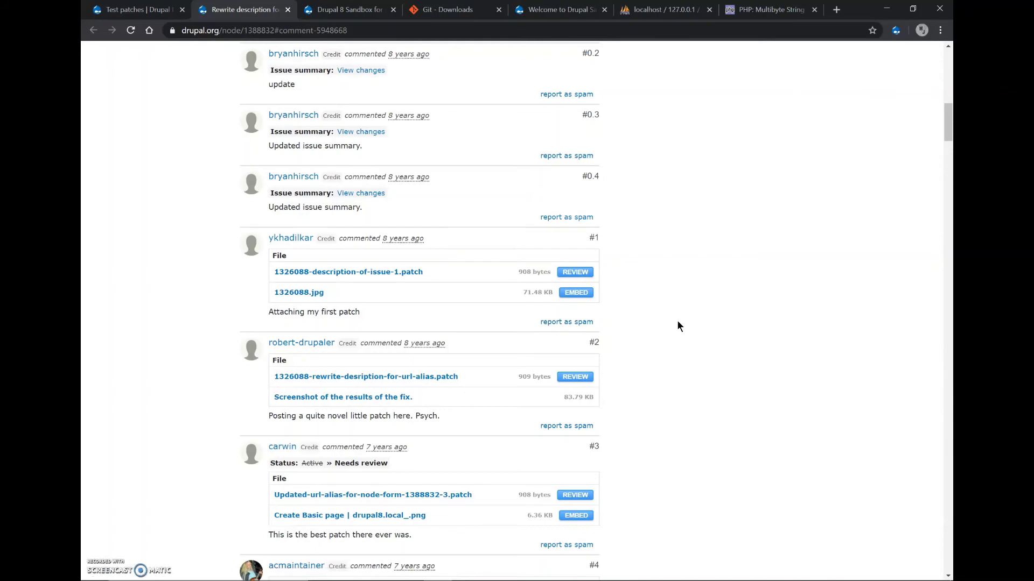
{"action": "scroll", "coordinate": [677, 325], "scroll_direction": "down", "scroll_amount": 2}
{"action": "scroll", "coordinate": [678, 323], "scroll_direction": "down", "scroll_amount": 2}
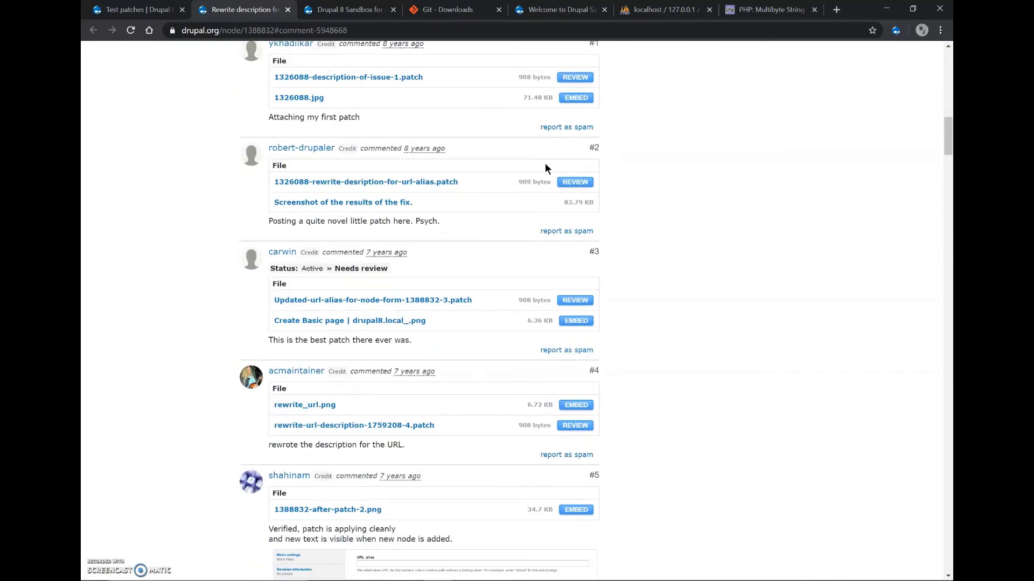
{"action": "left_click", "coordinate": [413, 184]}
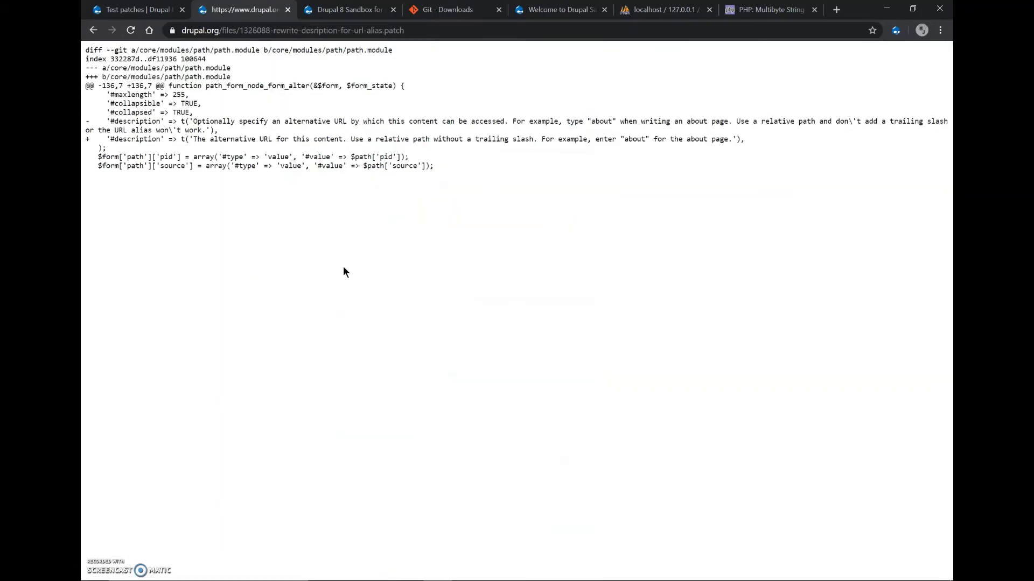
Save the patch into C:\xampp\htdocs\drupal_8_sandbox as type All Files, keeping the .patch name.
{"action": "key", "text": "ctrl+s"}
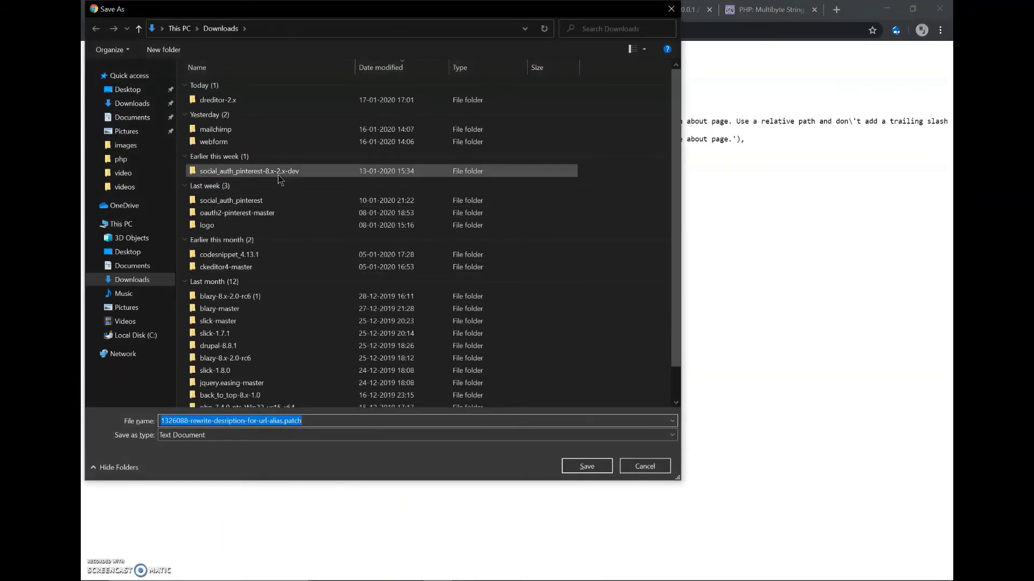
{"action": "left_click", "coordinate": [138, 335]}
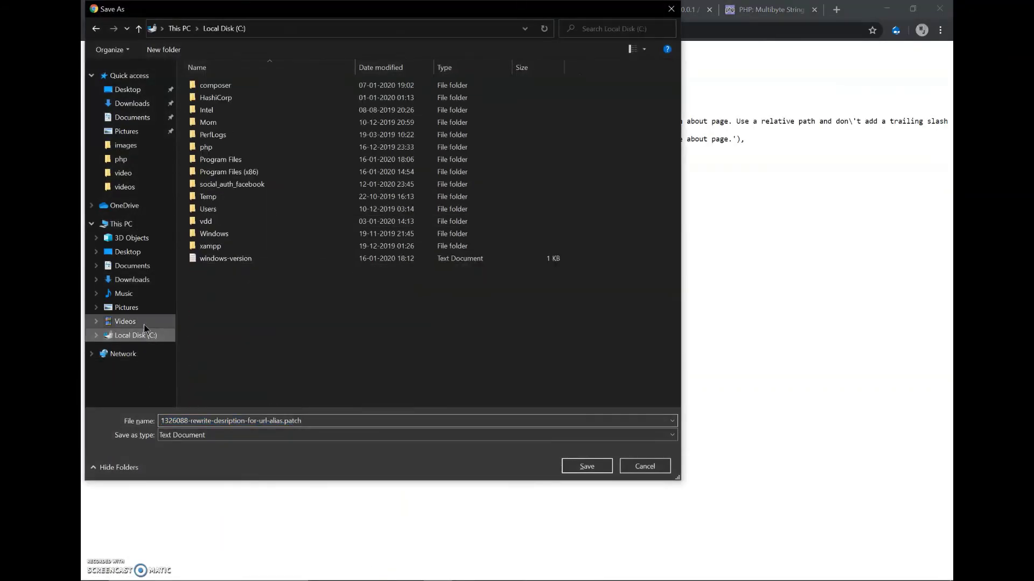
{"action": "double_click", "coordinate": [224, 247]}
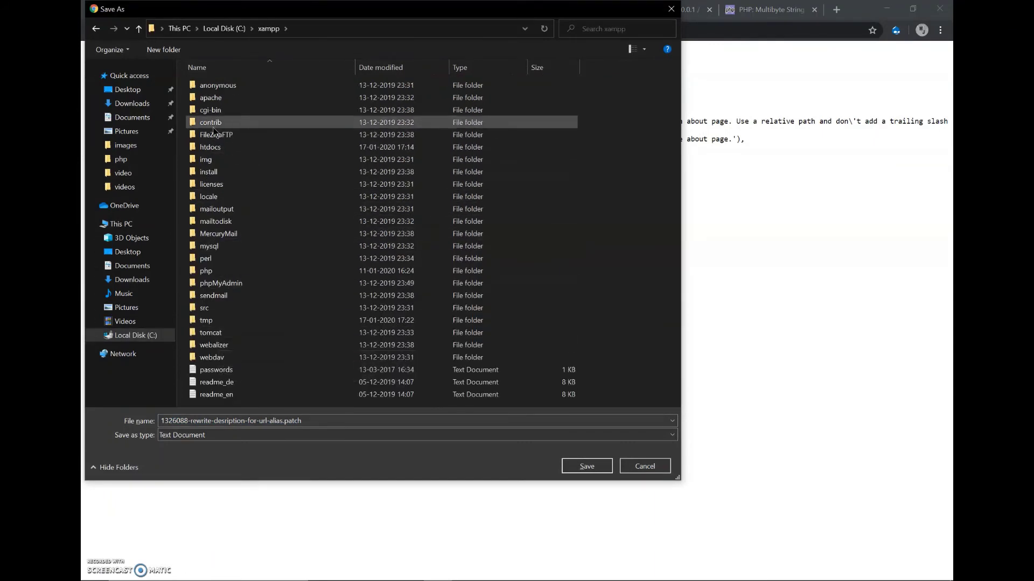
{"action": "left_click", "coordinate": [215, 148]}
{"action": "double_click", "coordinate": [215, 151]}
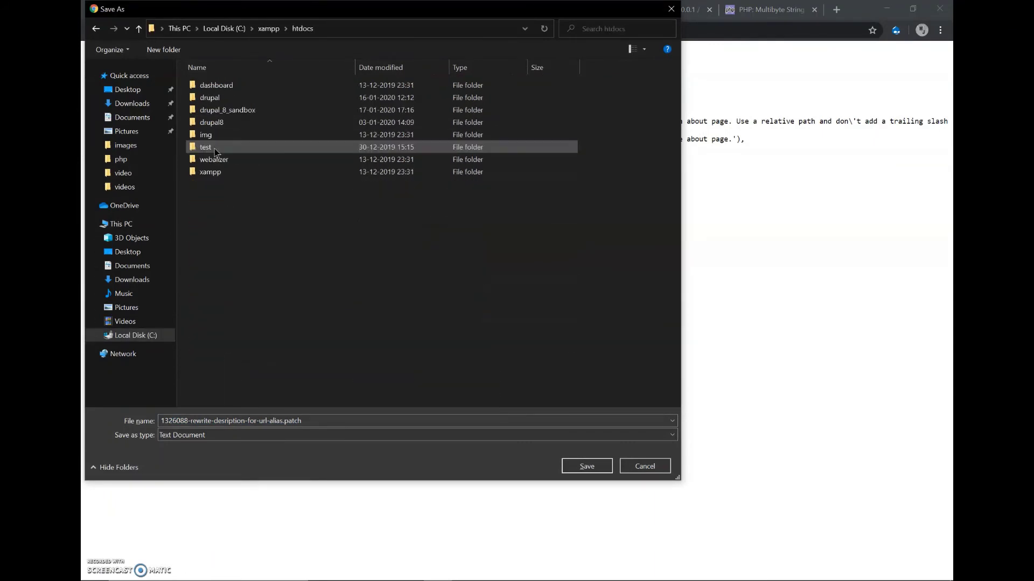
{"action": "double_click", "coordinate": [216, 110]}
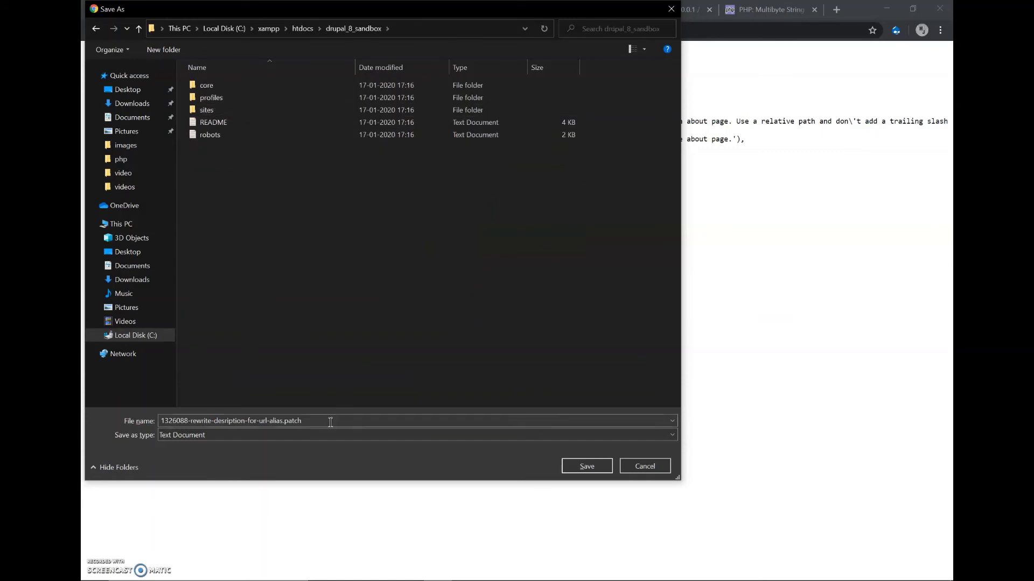
{"action": "left_click", "coordinate": [309, 434]}
{"action": "left_click", "coordinate": [295, 458]}
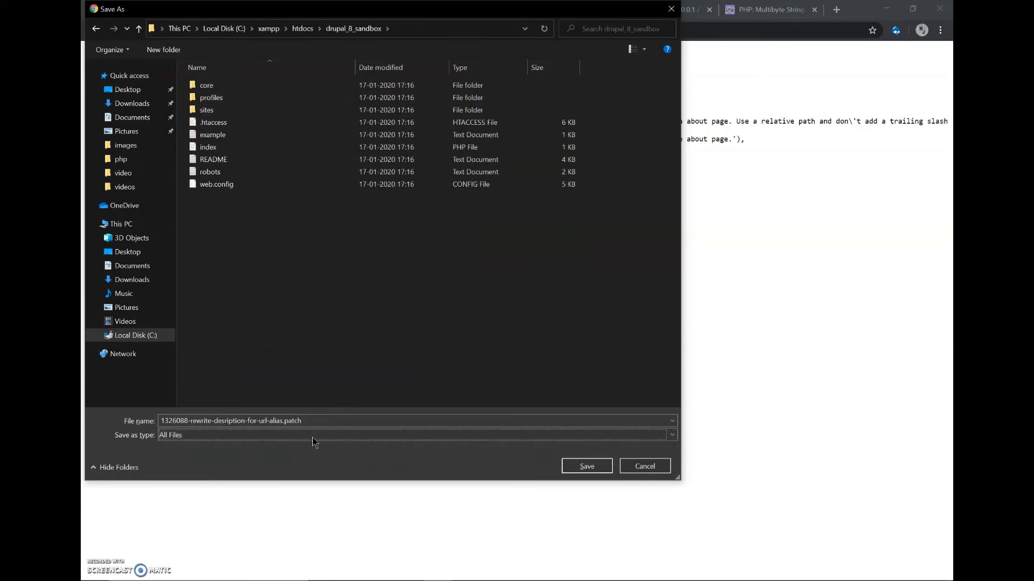
{"action": "left_click", "coordinate": [350, 420]}
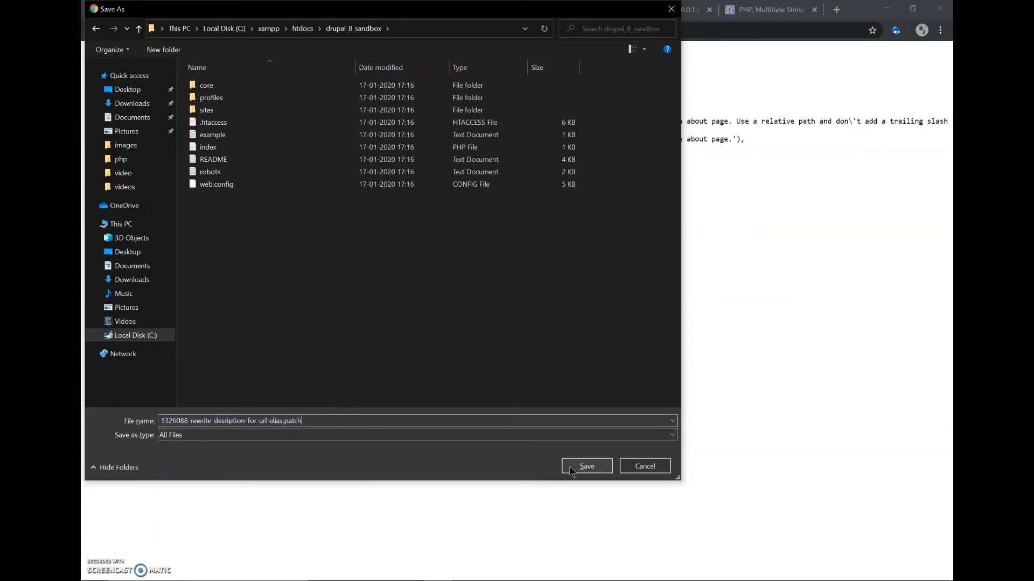
{"action": "left_click", "coordinate": [589, 466]}
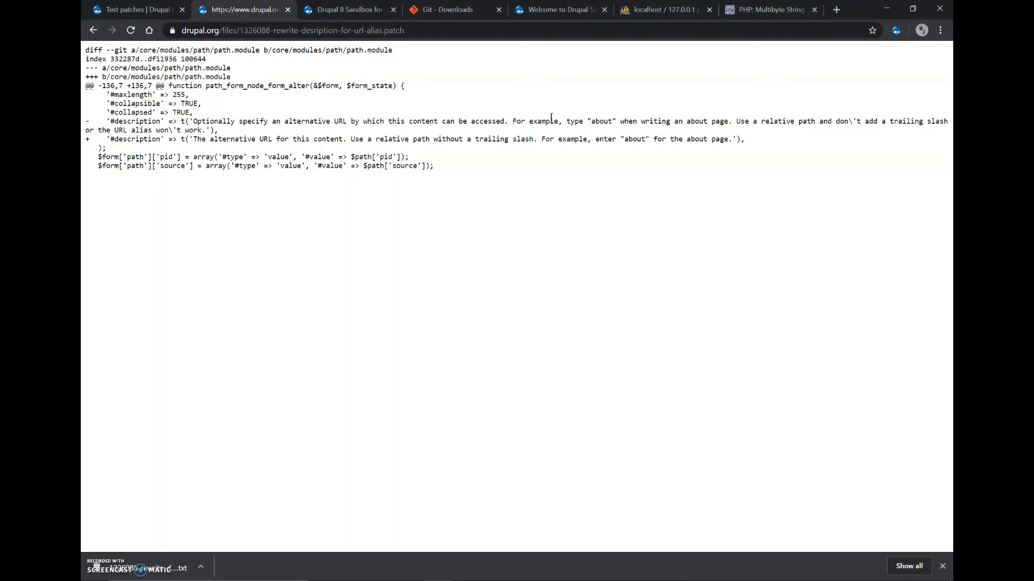
Run the lesson's git apply 1326088-rewrite-desription-for-url-alias.patch in Git Bash; it can't open the patch.
{"action": "key", "text": "alt+Tab"}
{"action": "key", "text": "alt+Tab"}
{"action": "key", "text": "alt+Tab"}
{"action": "key", "text": "alt+Tab"}
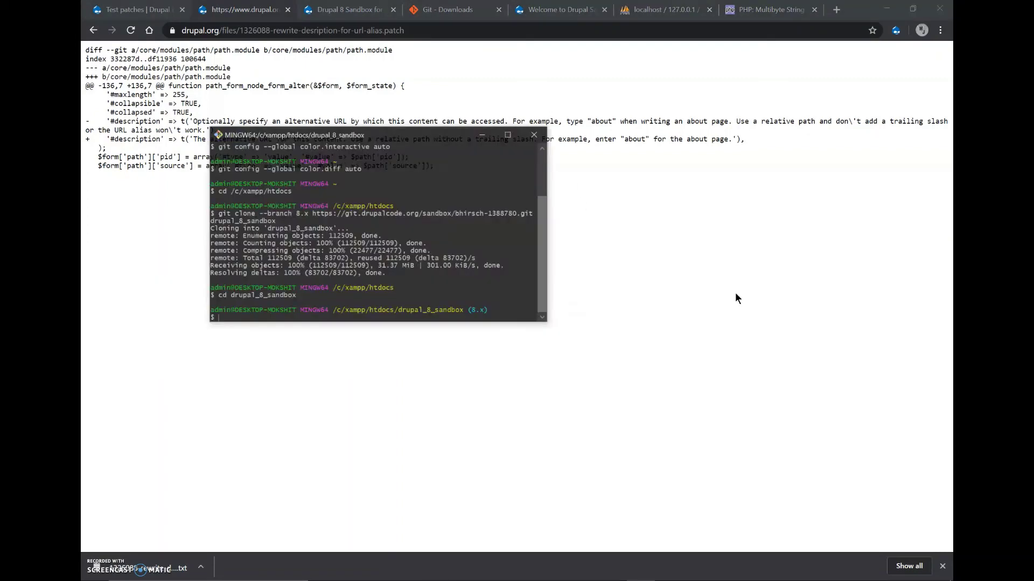
{"action": "left_click", "coordinate": [135, 10]}
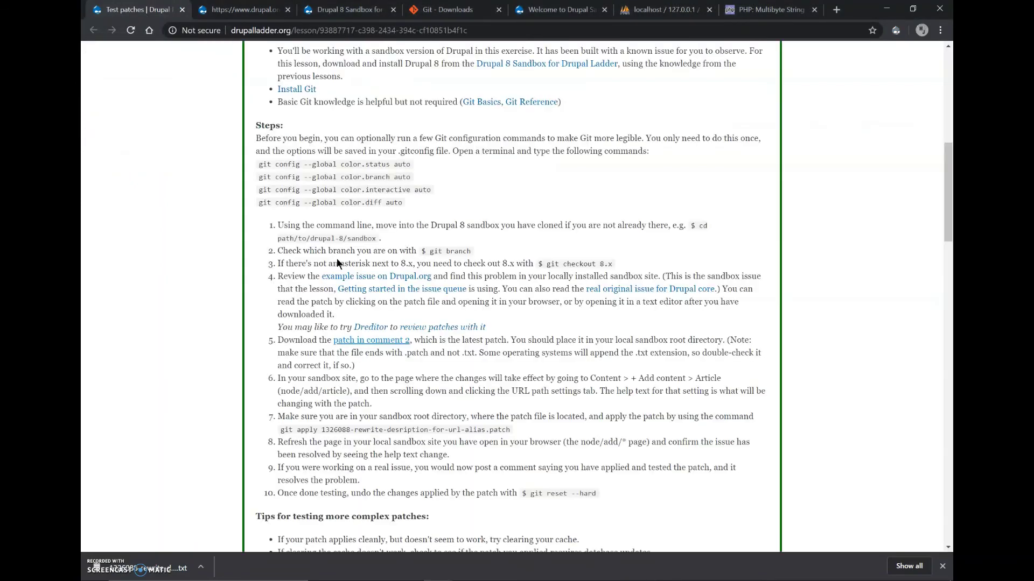
{"action": "scroll", "coordinate": [373, 327], "scroll_direction": "down", "scroll_amount": 1}
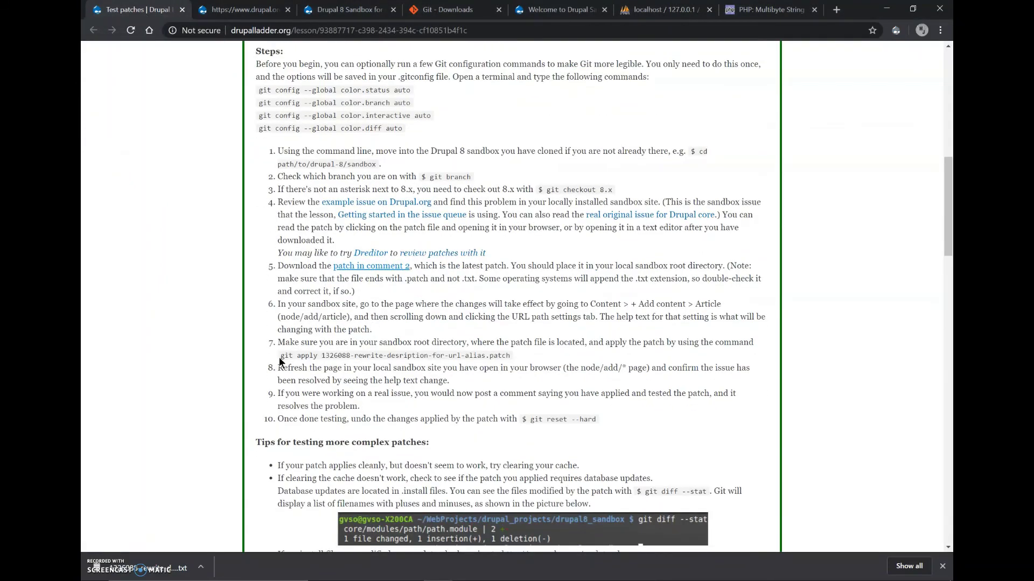
{"action": "left_click_drag", "start_coordinate": [280, 357], "coordinate": [512, 358]}
{"action": "key", "text": "super+c"}
{"action": "key", "text": "alt+Tab"}
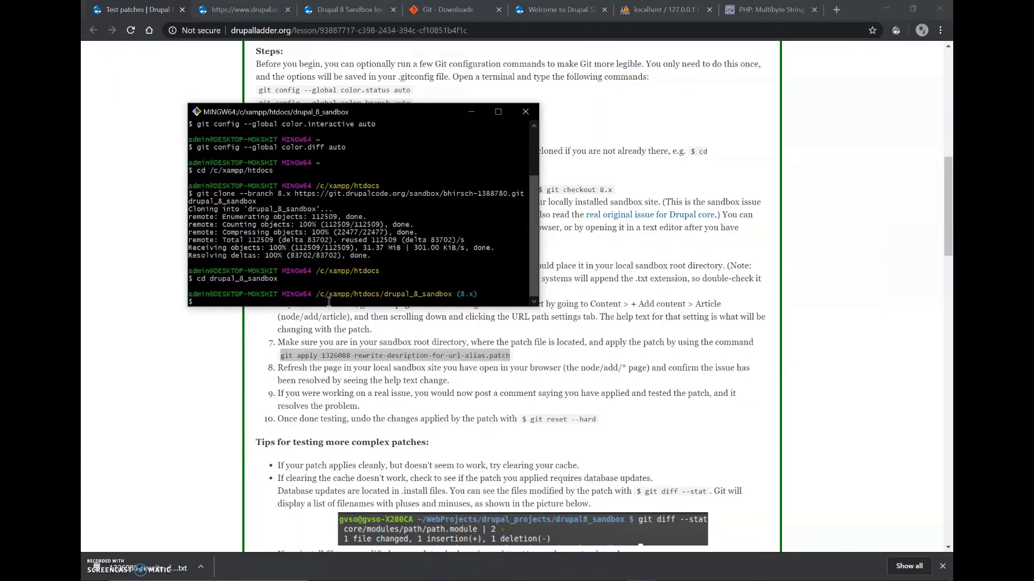
{"action": "right_click", "coordinate": [329, 301]}
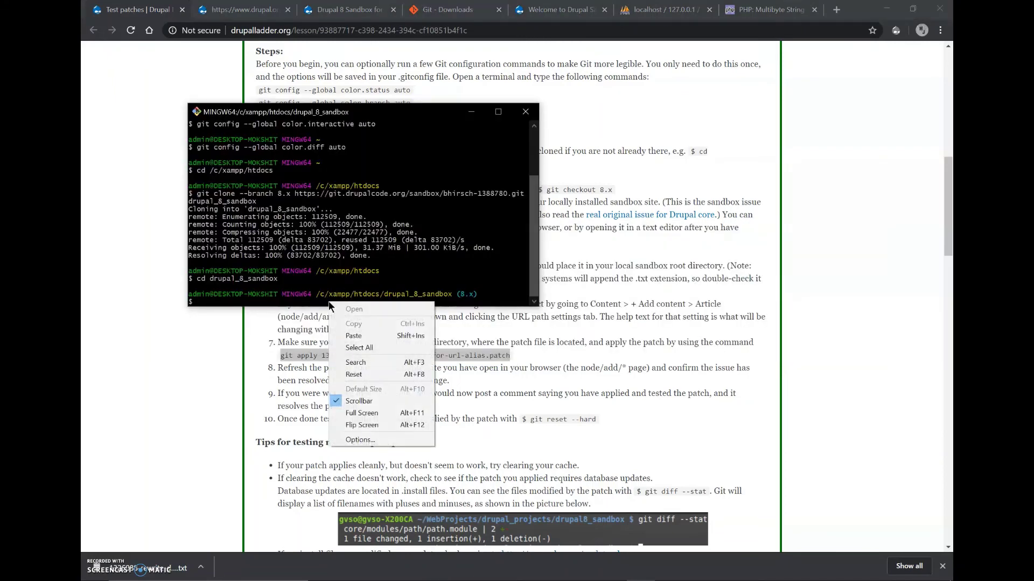
{"action": "left_click", "coordinate": [336, 333]}
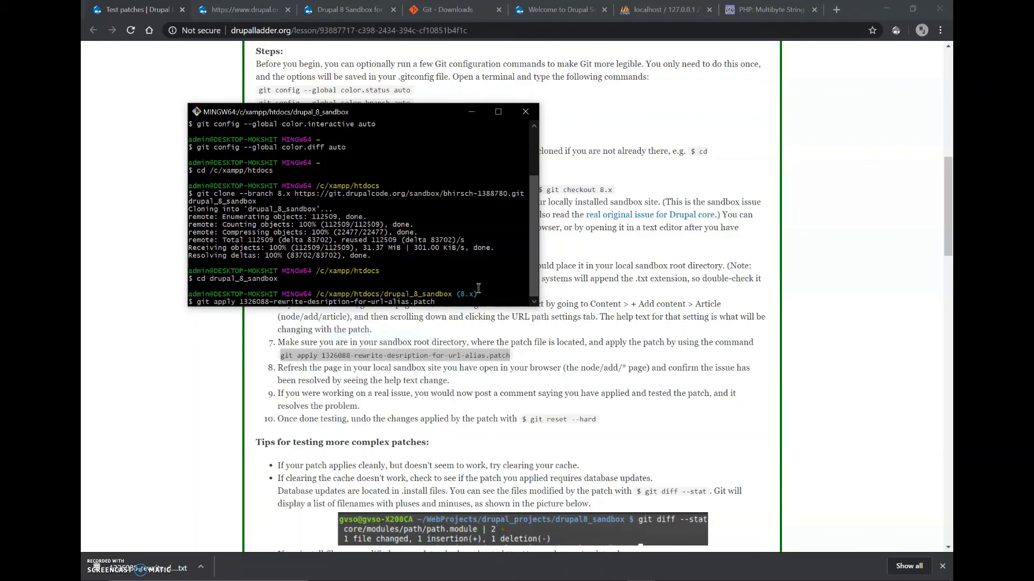
{"action": "key", "text": "Return"}
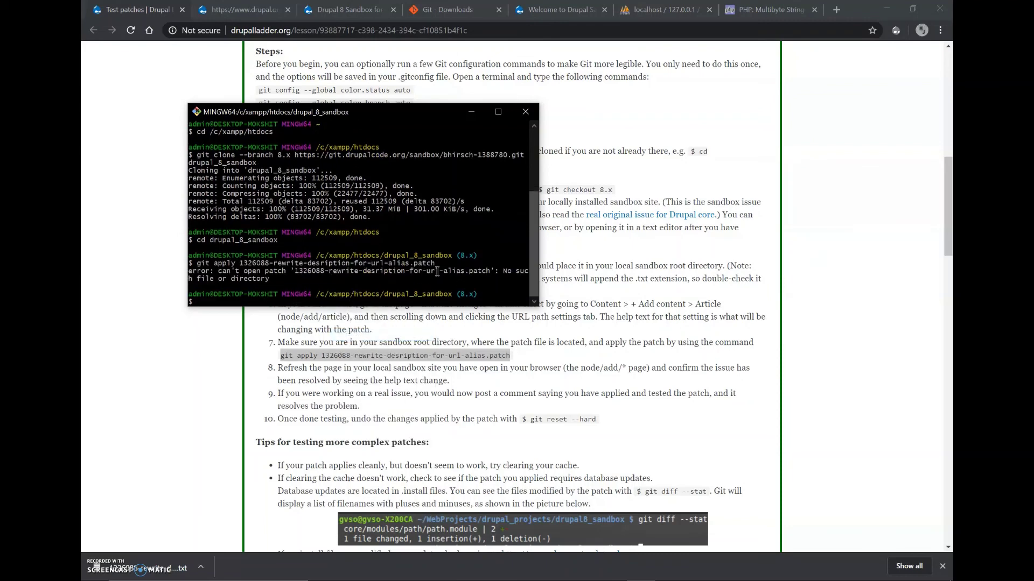
{"action": "left_click", "coordinate": [395, 339]}
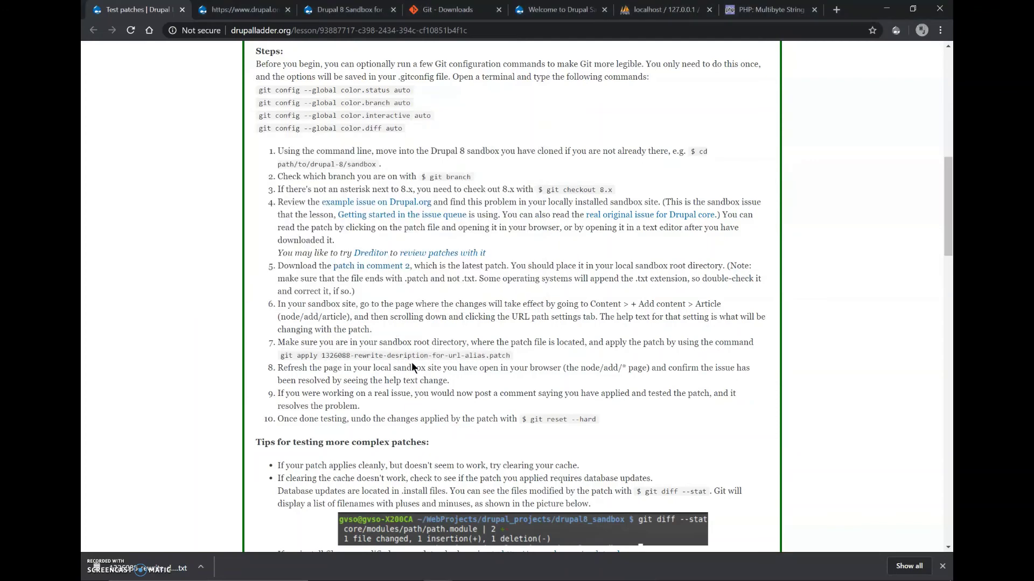
Browse File Explorer to the C:\xampp\htdocs\drupal_8_sandbox folder.
{"action": "left_click", "coordinate": [408, 576]}
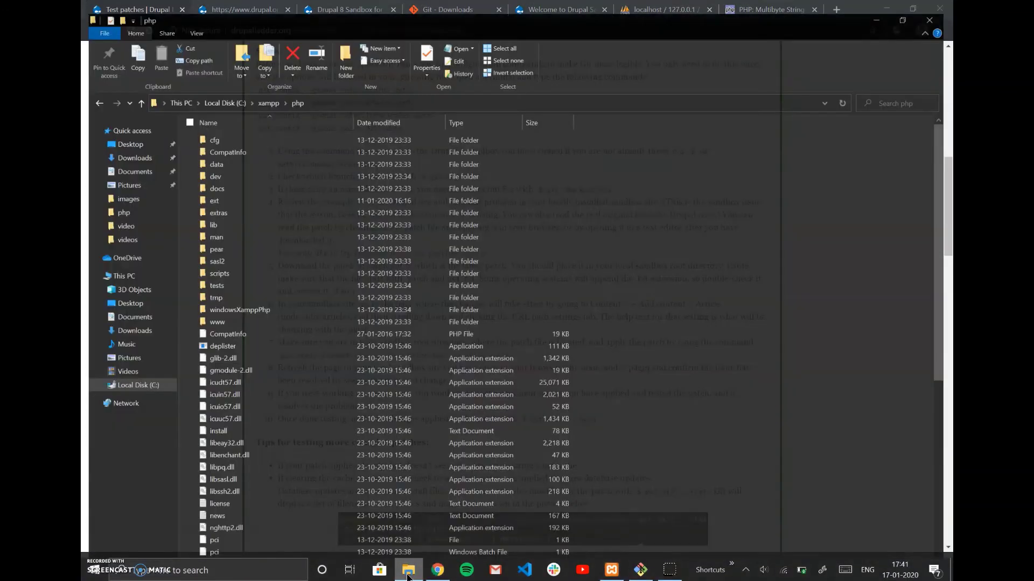
{"action": "left_click", "coordinate": [264, 91]}
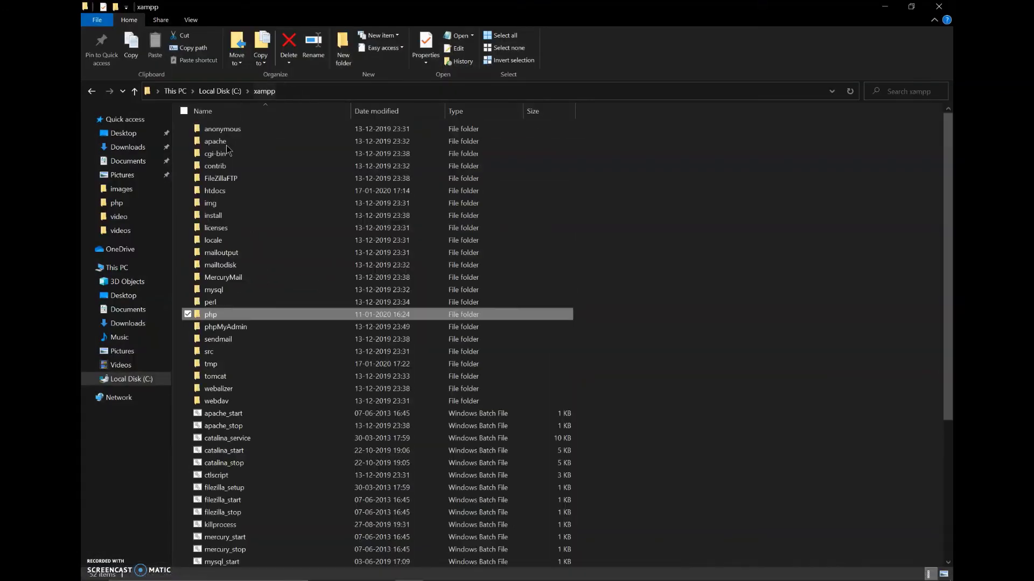
{"action": "double_click", "coordinate": [218, 191]}
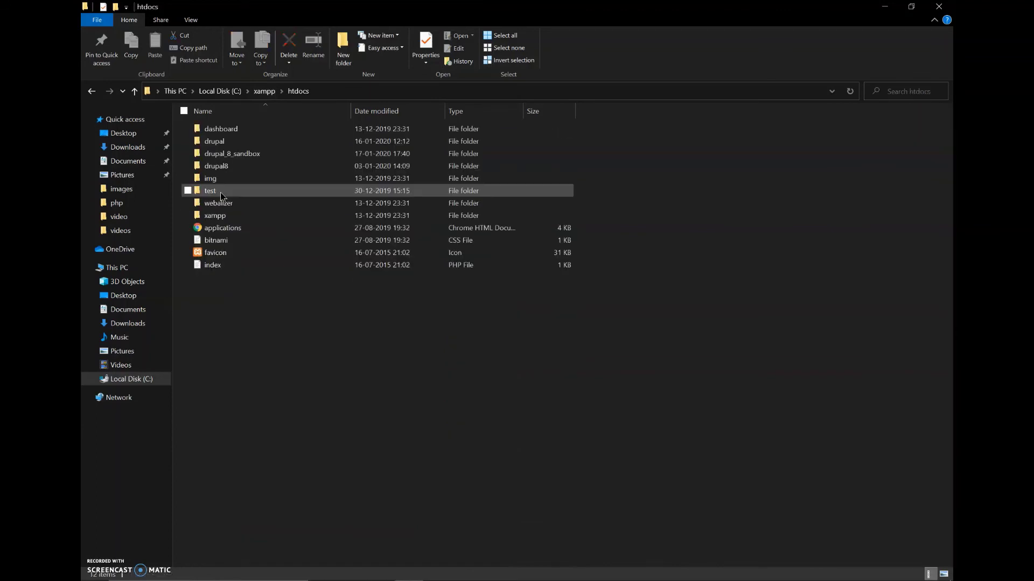
{"action": "double_click", "coordinate": [226, 154]}
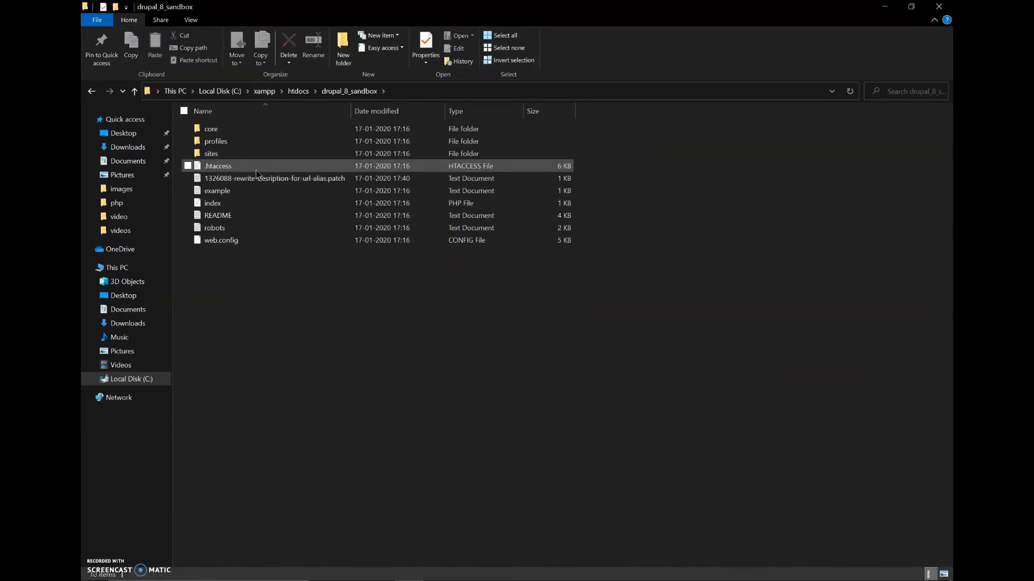
Confirm the 1326088 patch file's full name and view its path.module diff in Notepad.
{"action": "left_click", "coordinate": [268, 182]}
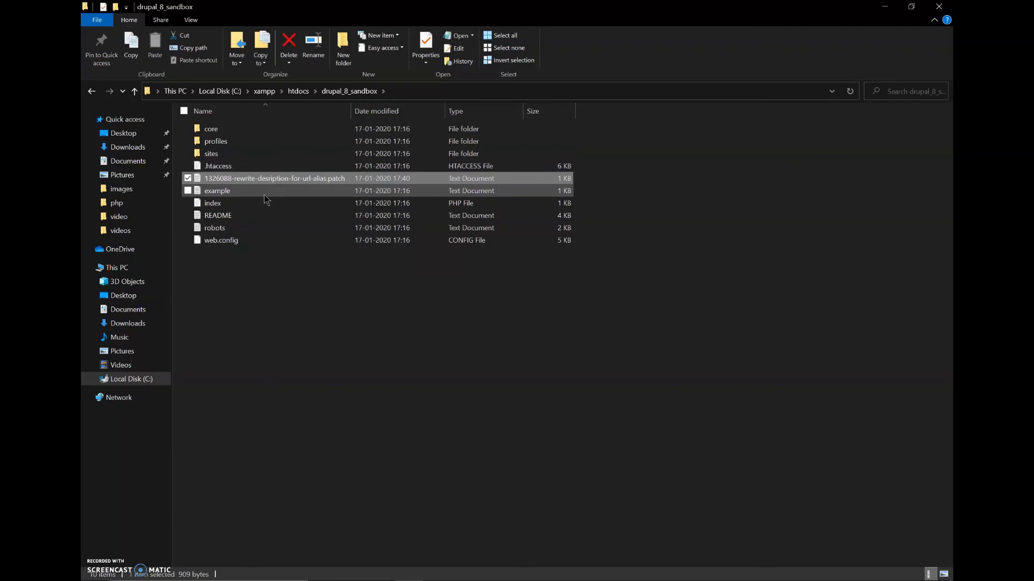
{"action": "key", "text": "F2"}
{"action": "key", "text": "End"}
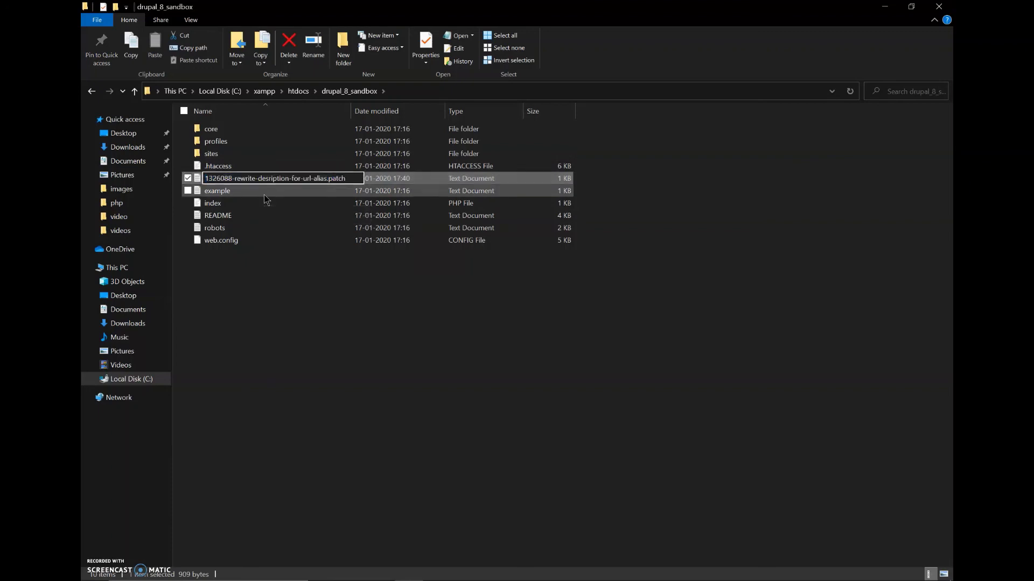
{"action": "key", "text": "Return"}
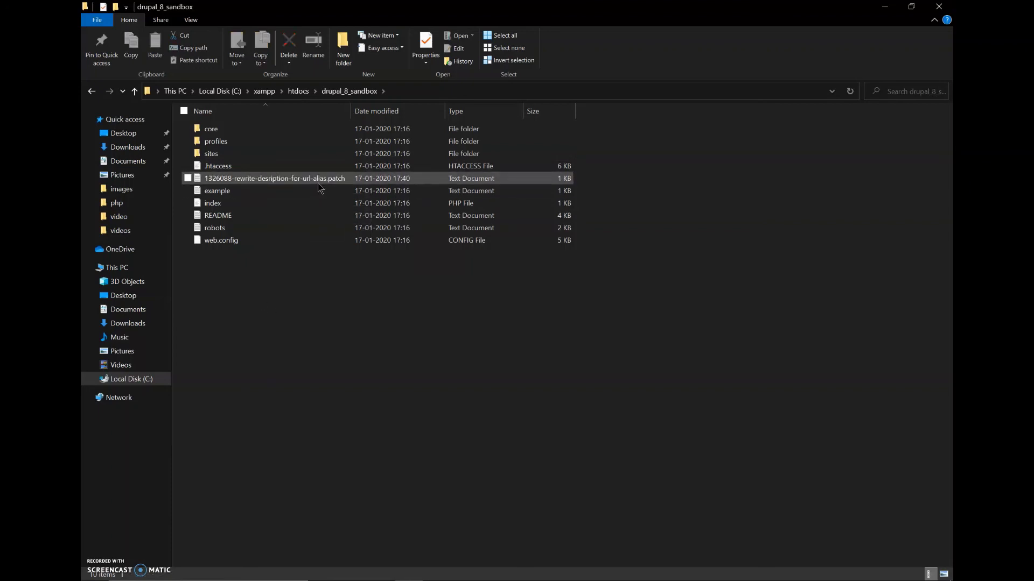
{"action": "right_click", "coordinate": [318, 188]}
{"action": "key", "text": "Escape"}
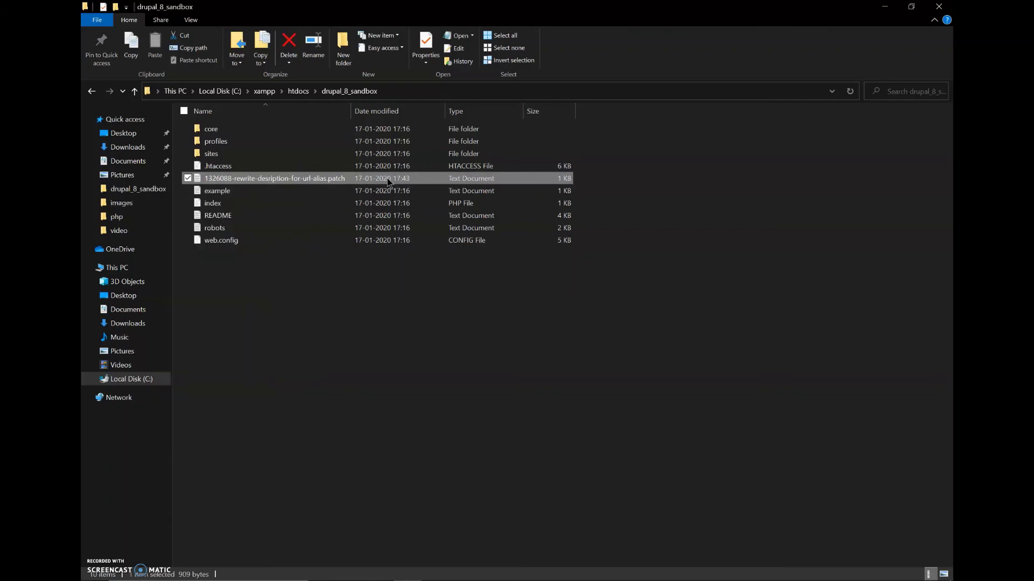
{"action": "double_click", "coordinate": [387, 180]}
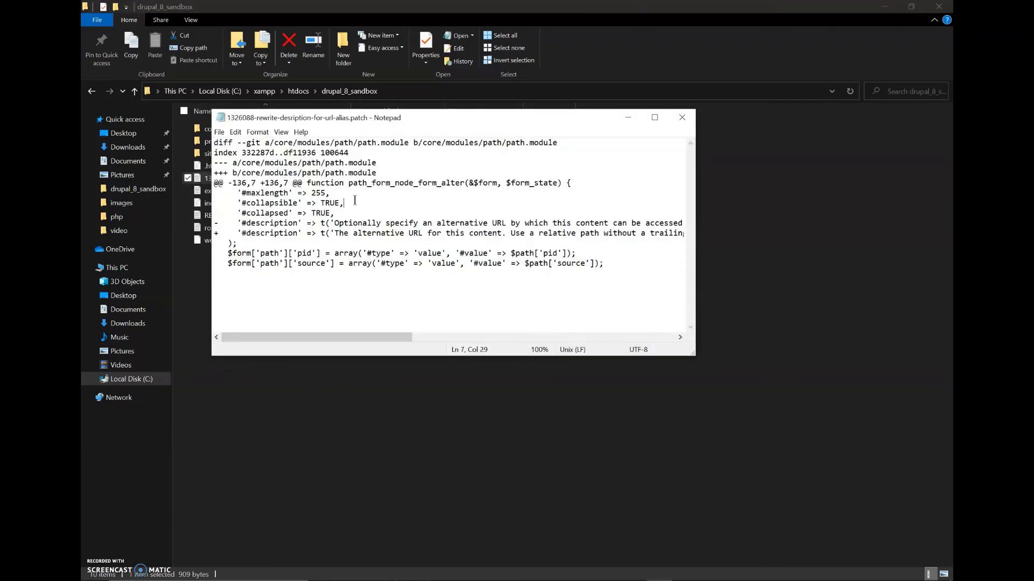
{"action": "left_click", "coordinate": [682, 117]}
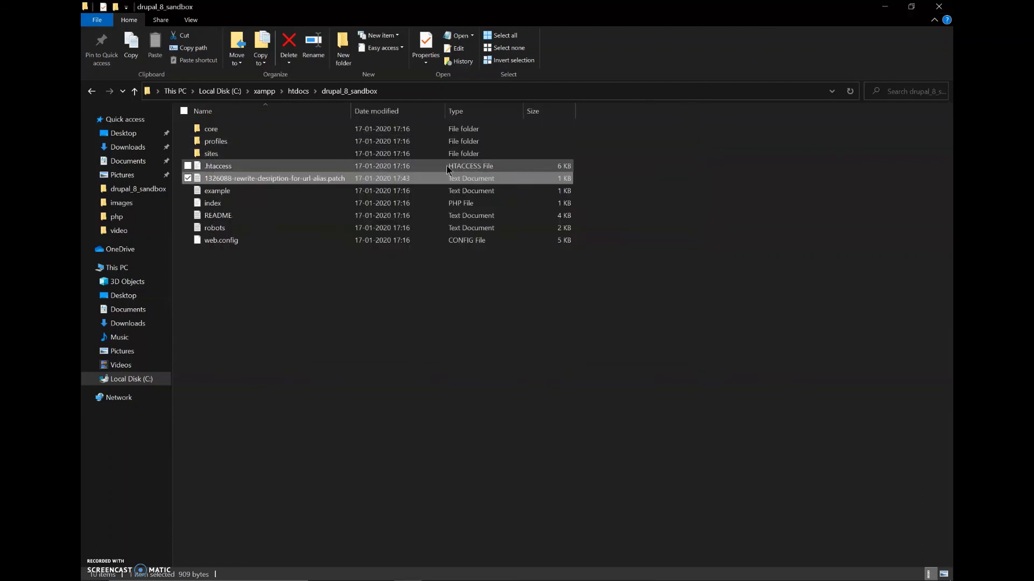
Open 1326088-rewrite-desription-for-url-alias.patch with Visual Studio Code via Open with > More apps.
{"action": "right_click", "coordinate": [444, 184]}
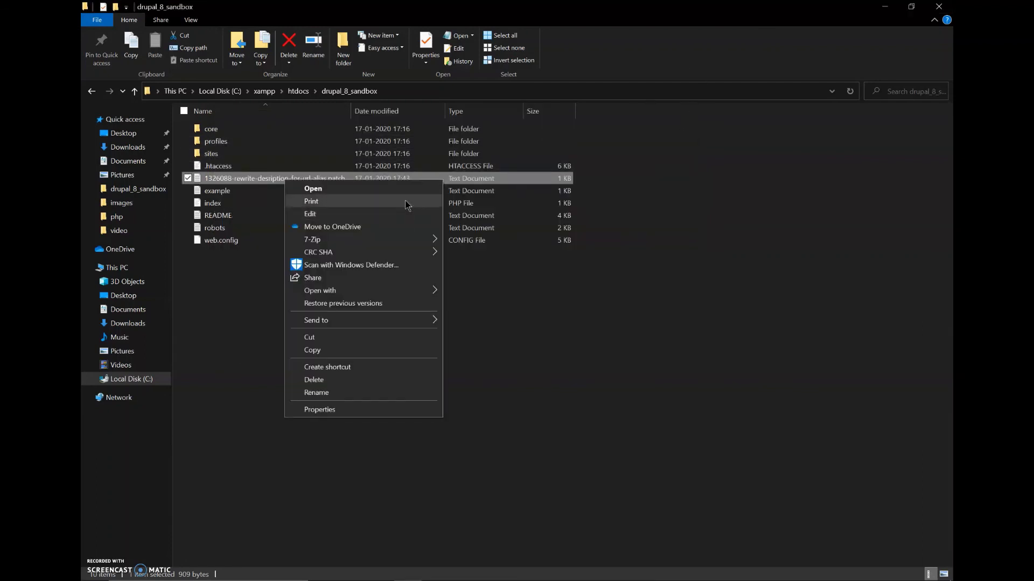
{"action": "mouse_move", "coordinate": [406, 298]}
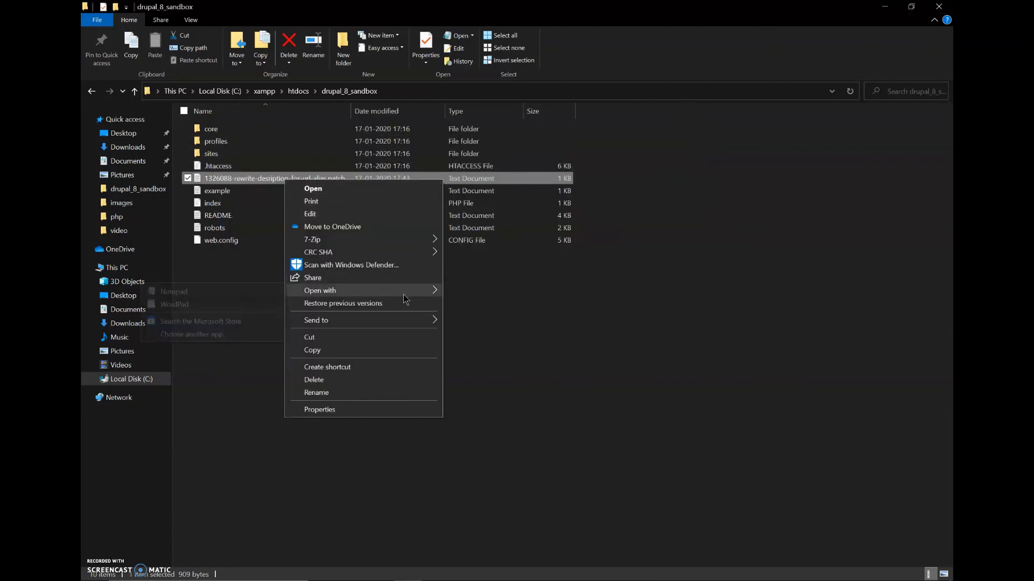
{"action": "left_click", "coordinate": [246, 338]}
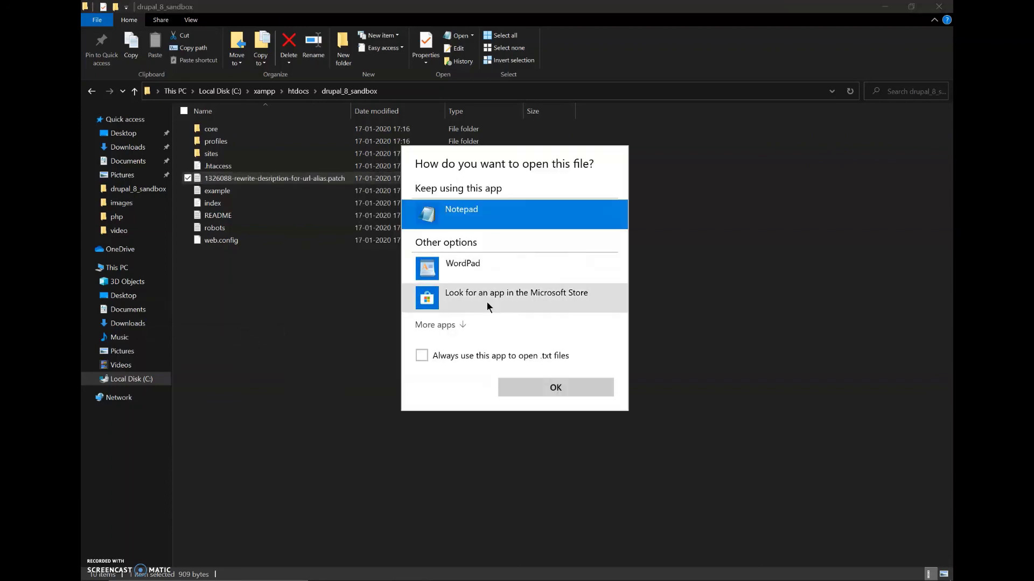
{"action": "left_click", "coordinate": [449, 325]}
{"action": "scroll", "coordinate": [448, 325], "scroll_direction": "down", "scroll_amount": 3}
{"action": "left_click", "coordinate": [450, 326]}
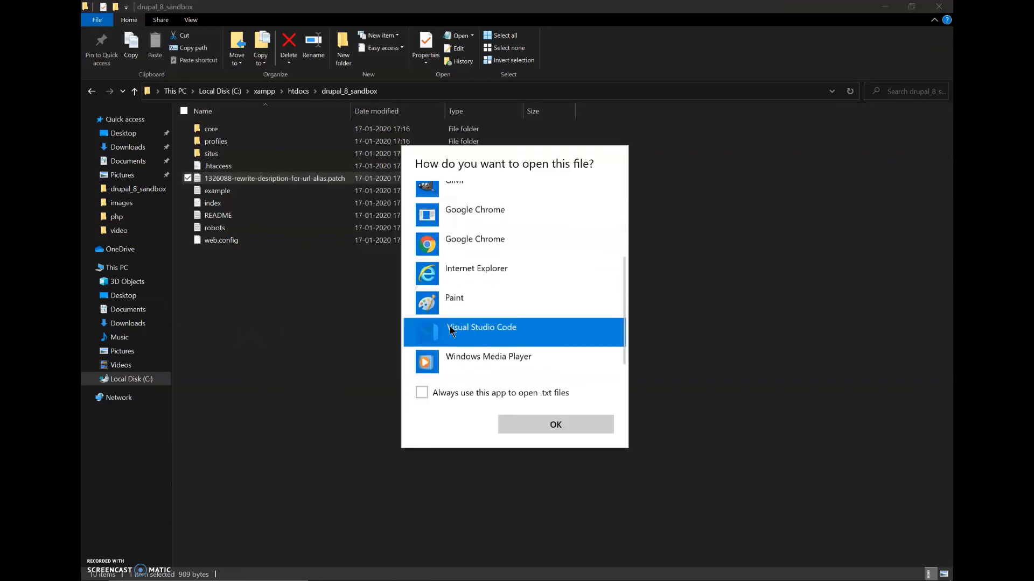
{"action": "double_click", "coordinate": [450, 326]}
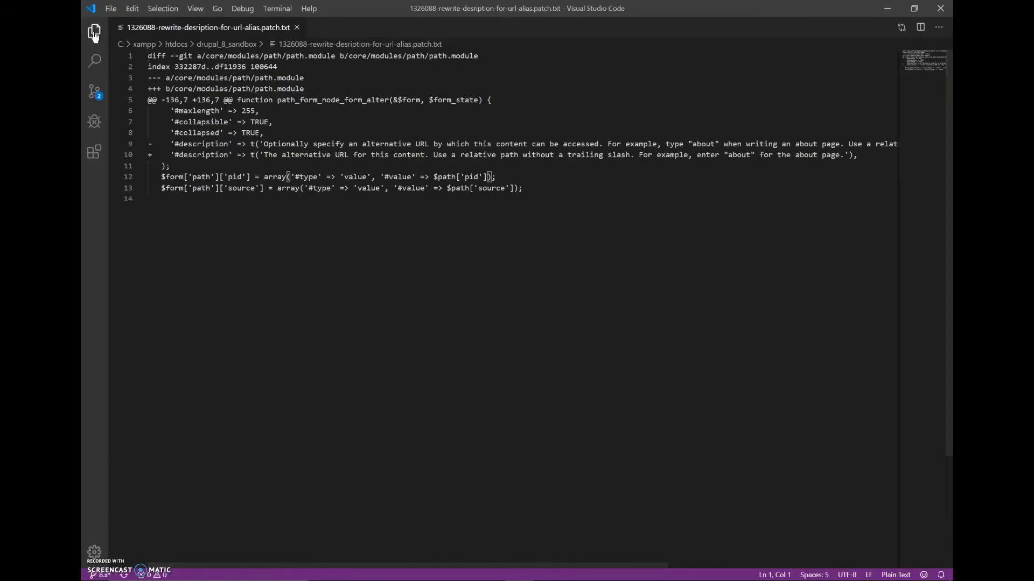
Close the patch file's tab in Visual Studio Code.
{"action": "left_click", "coordinate": [94, 31]}
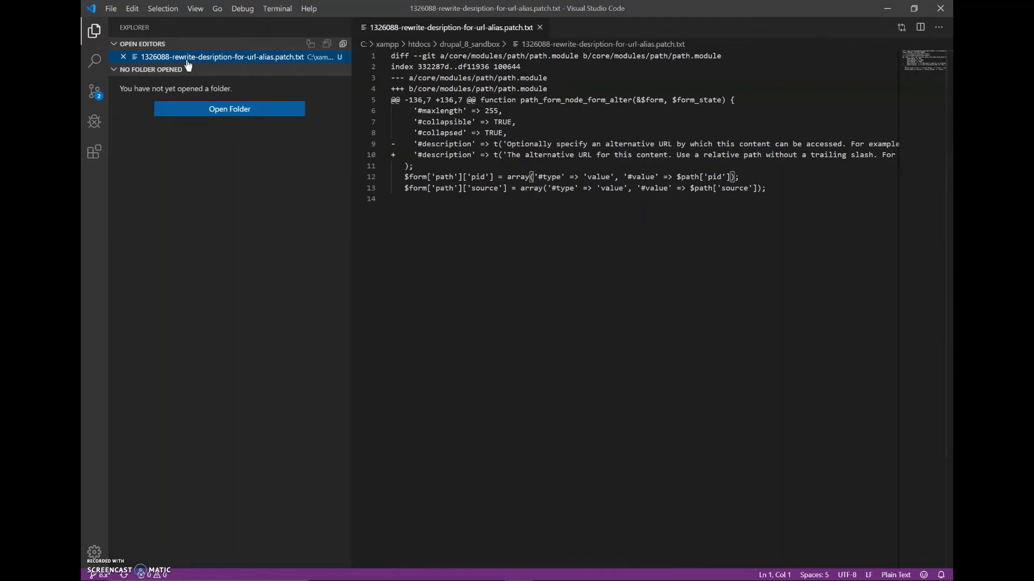
{"action": "right_click", "coordinate": [205, 59]}
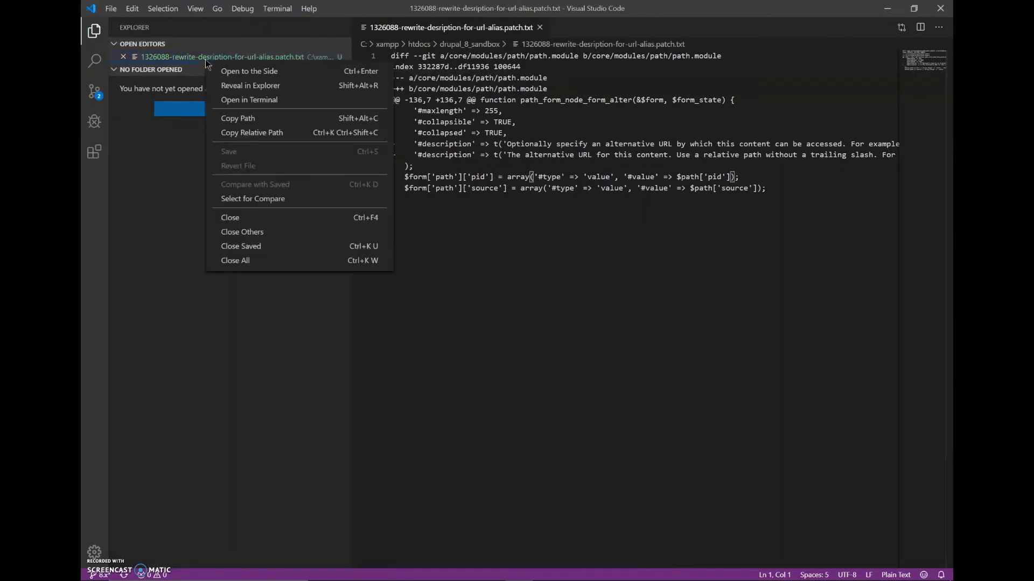
{"action": "left_click", "coordinate": [154, 68]}
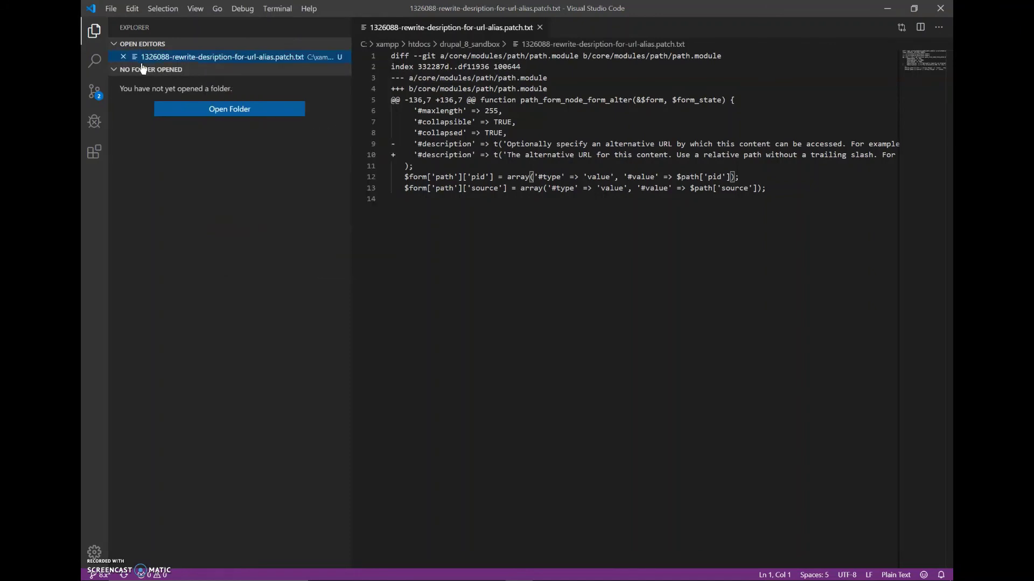
{"action": "left_click", "coordinate": [539, 27]}
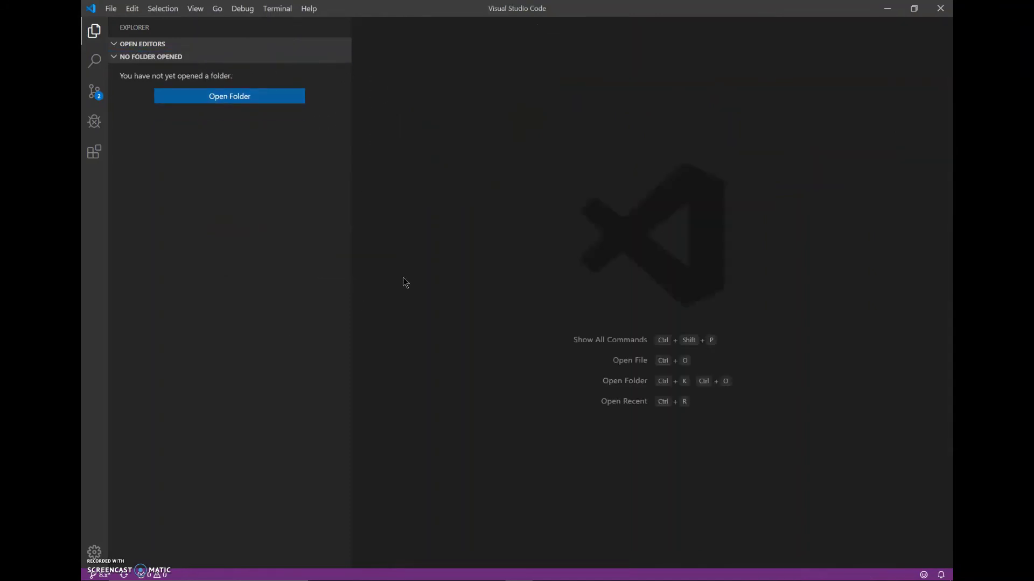
{"action": "key", "text": "alt+Tab"}
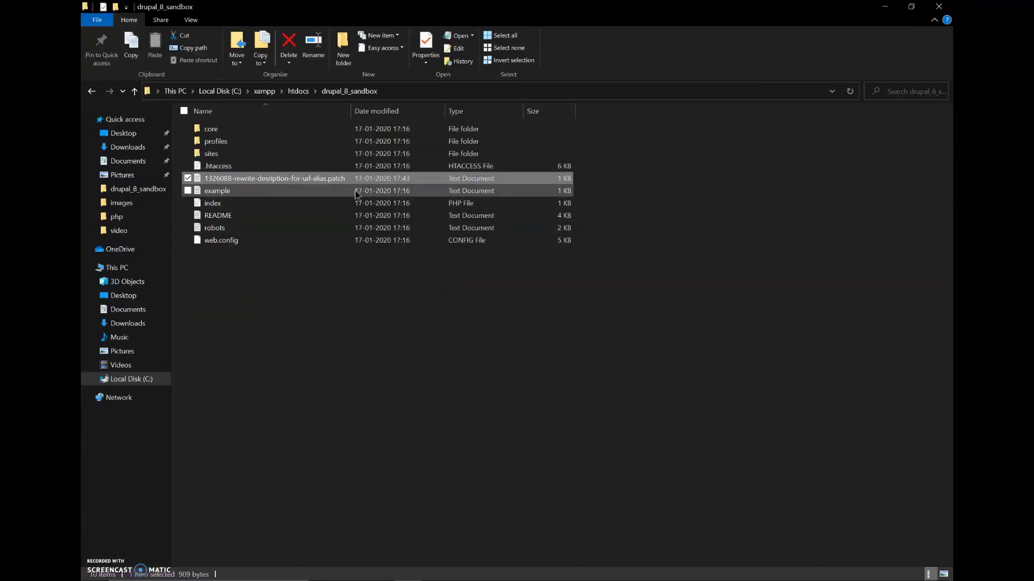
{"action": "key", "text": "alt+Tab"}
Open drupal_8_sandbox as the workspace and rename the patch, removing its .txt extension.
{"action": "left_click", "coordinate": [247, 97]}
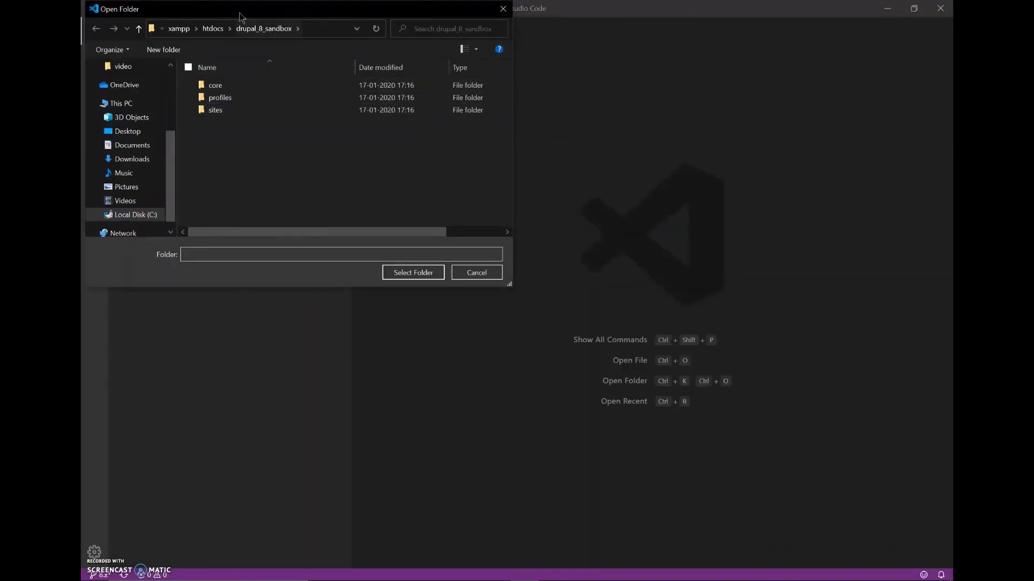
{"action": "left_click", "coordinate": [208, 33]}
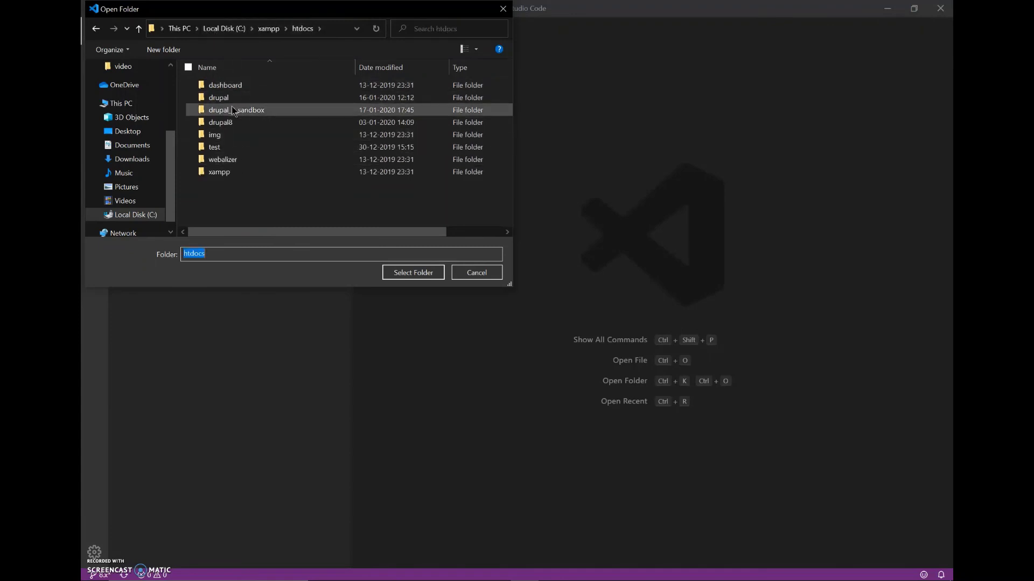
{"action": "left_click", "coordinate": [434, 272]}
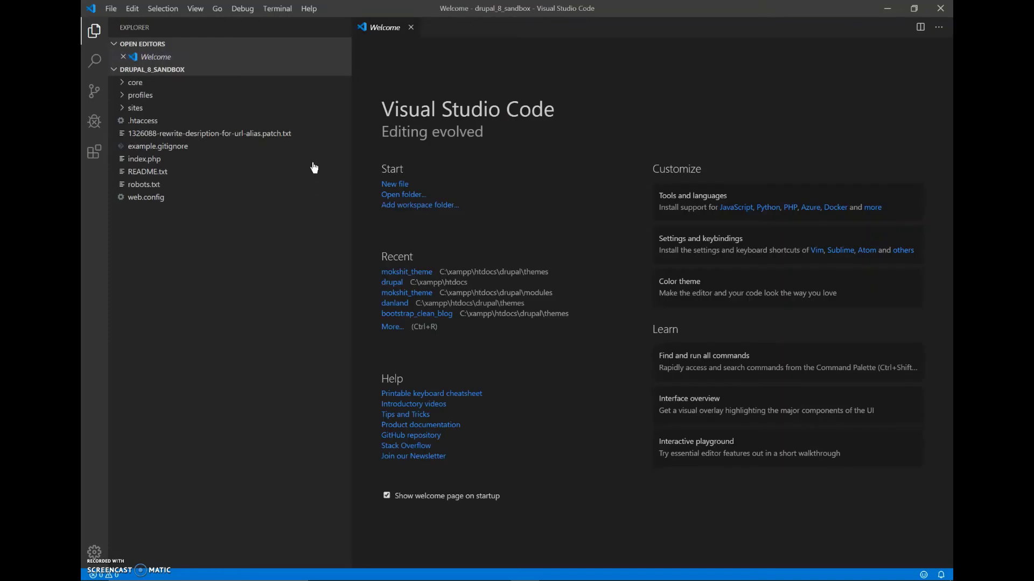
{"action": "left_click", "coordinate": [258, 136]}
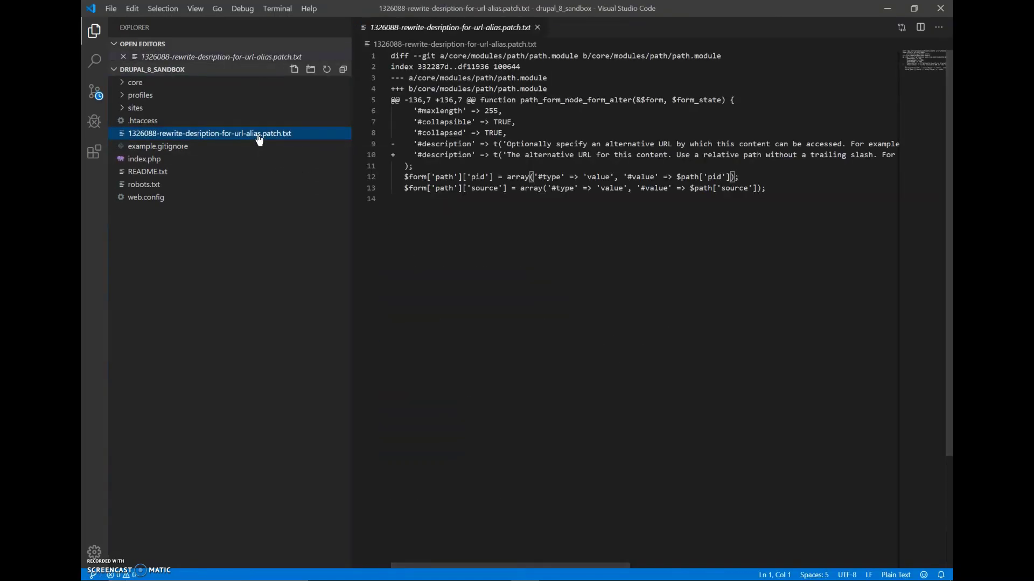
{"action": "key", "text": "F2"}
{"action": "key", "text": "Right"}
{"action": "key", "text": "shift+End"}
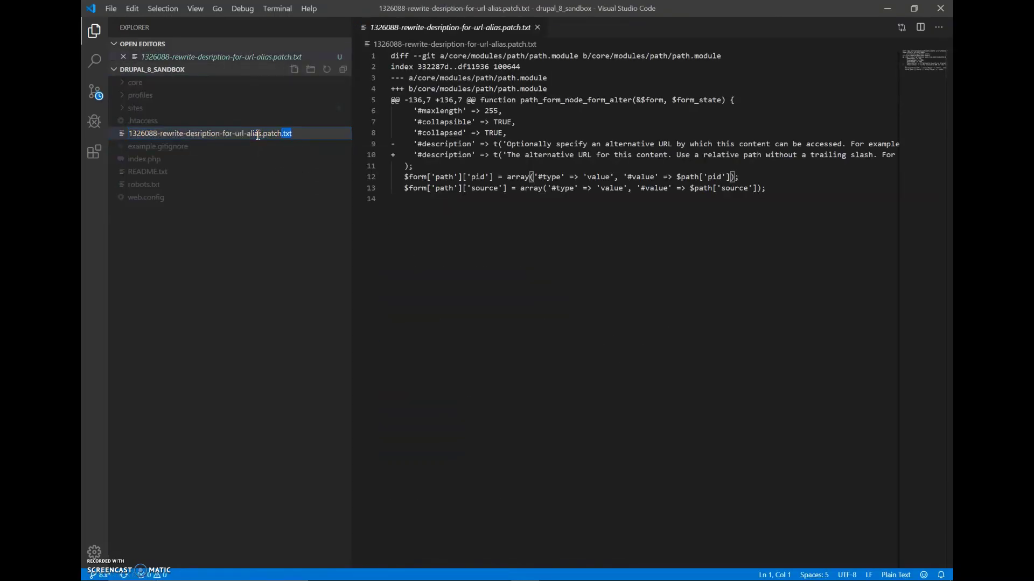
{"action": "key", "text": "BackSpace"}
{"action": "key", "text": "Return"}
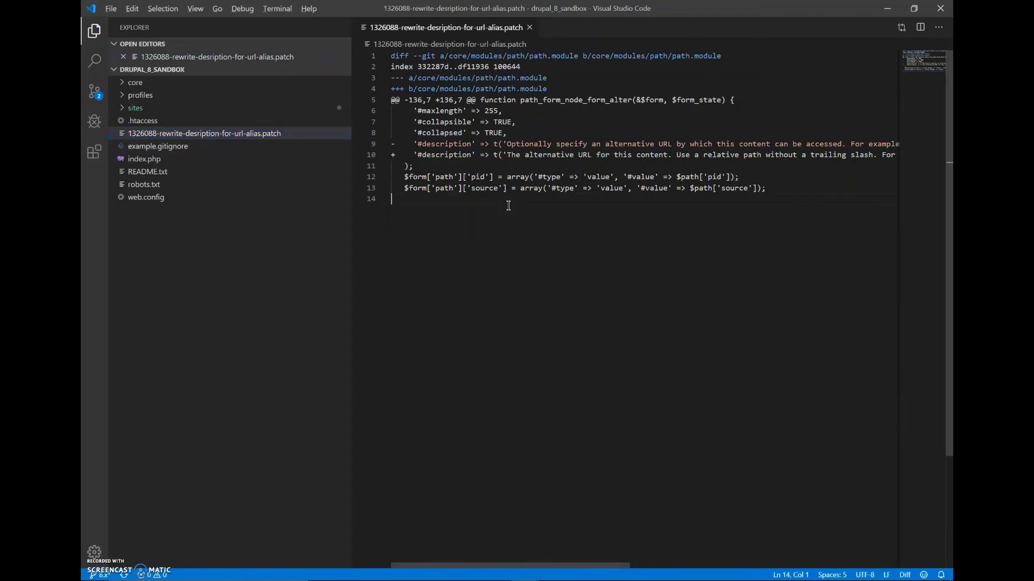
Rerun the earlier git apply command in Git Bash to apply the renamed patch.
{"action": "key", "text": "alt+Tab"}
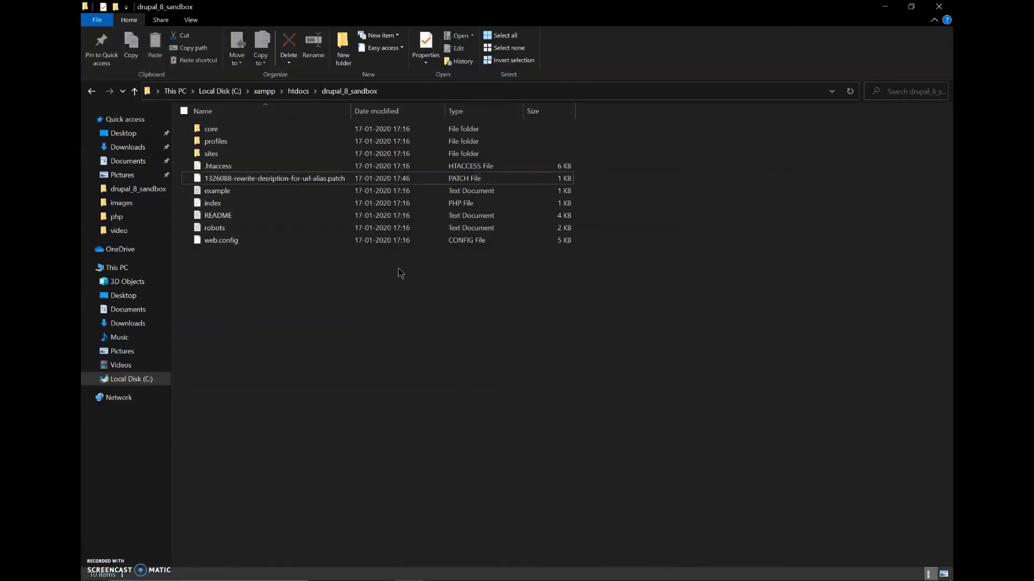
{"action": "key", "text": "alt+Tab"}
{"action": "key", "text": "alt+Tab"}
{"action": "key", "text": "alt+Tab"}
{"action": "key", "text": "alt+Tab"}
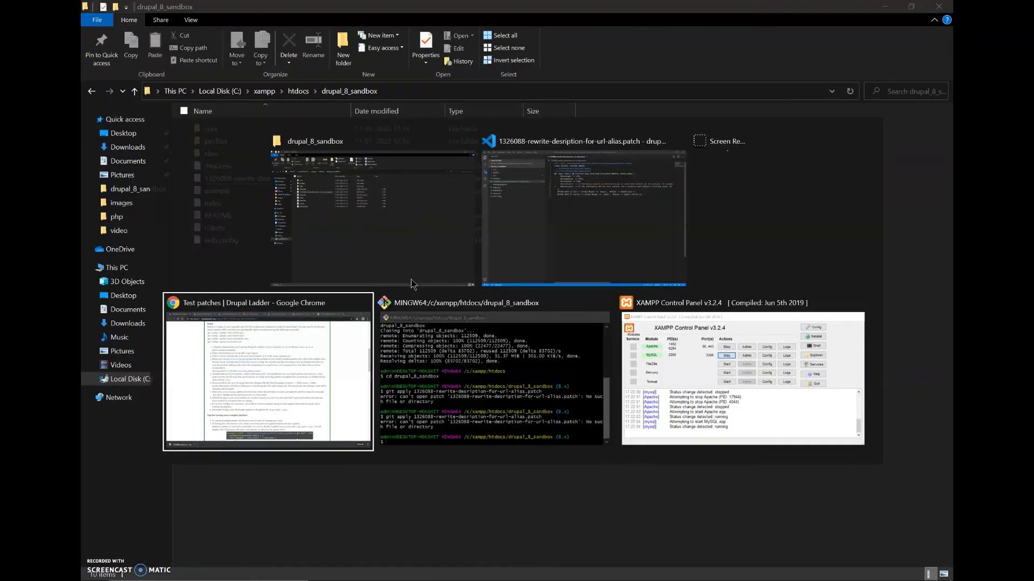
{"action": "key", "text": "Up"}
{"action": "key", "text": "Return"}
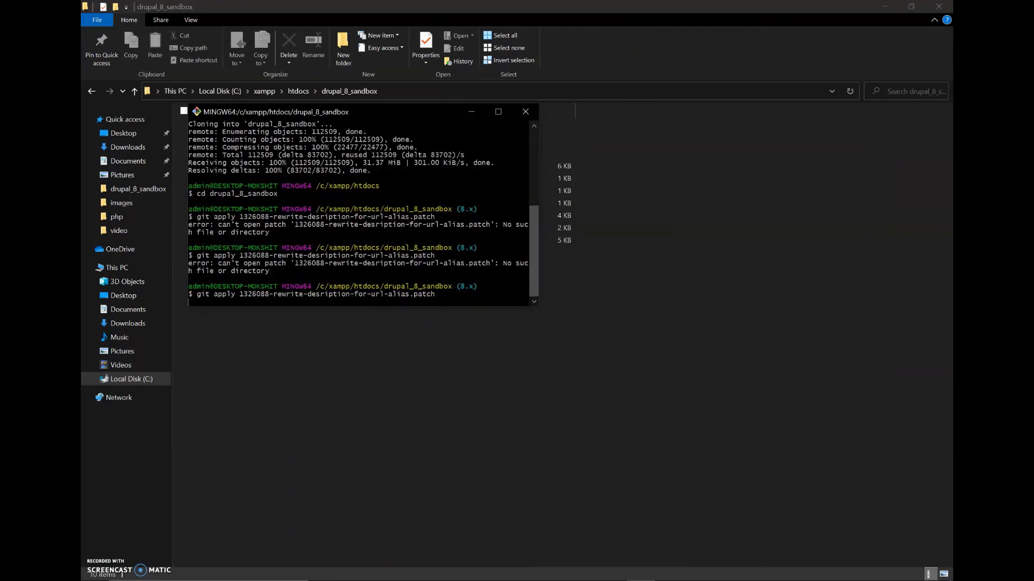
{"action": "key", "text": "alt+Tab"}
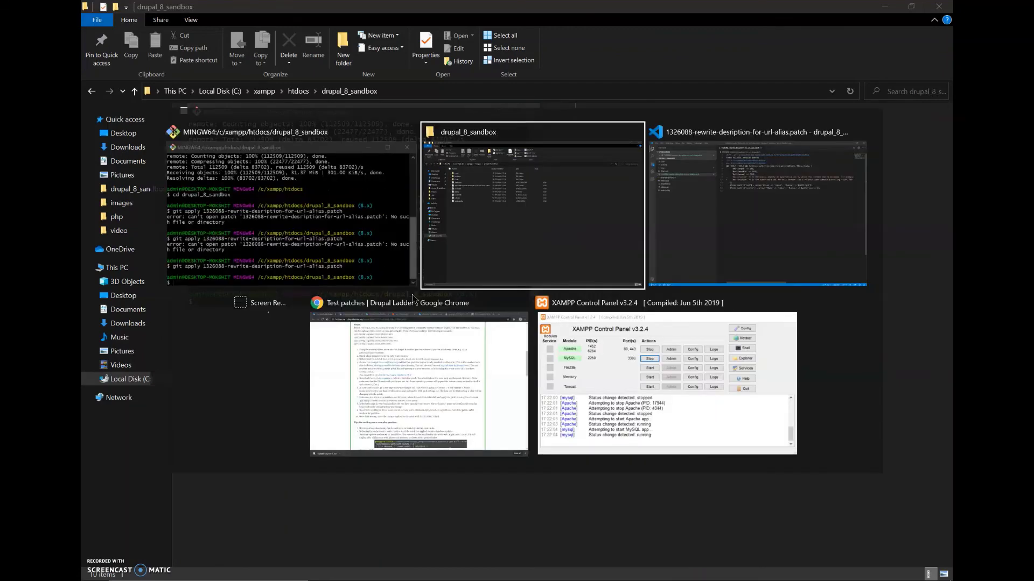
Reload the Drupal Sandbox in Chrome and start a new Article.
{"action": "left_click", "coordinate": [440, 347]}
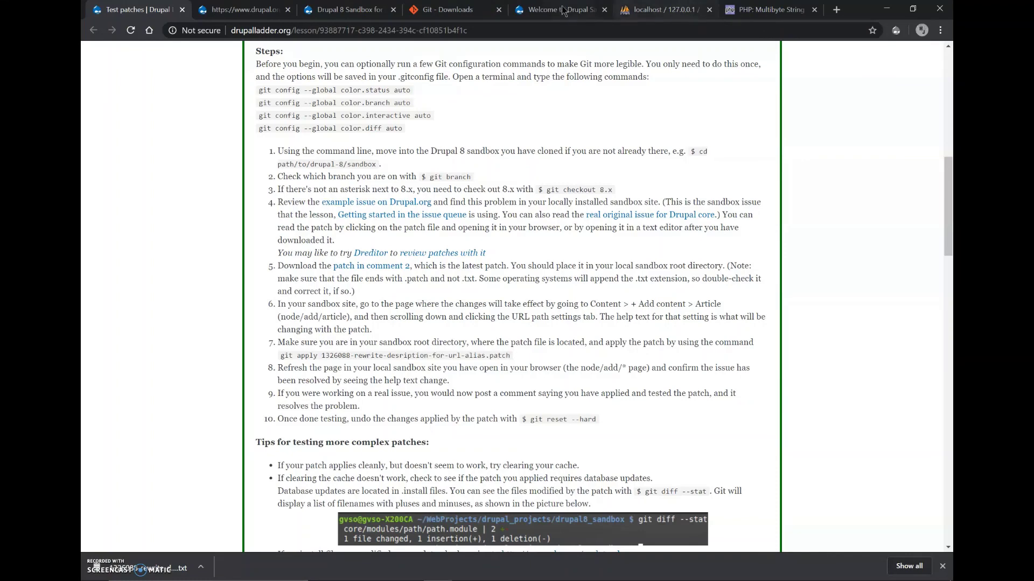
{"action": "left_click", "coordinate": [562, 10]}
{"action": "key", "text": "F5"}
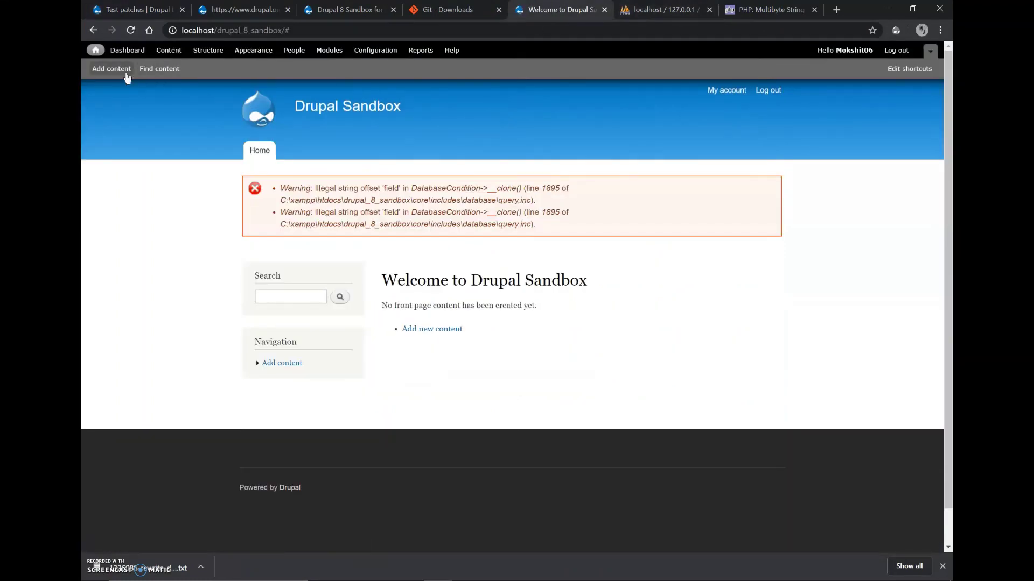
{"action": "left_click", "coordinate": [111, 69]}
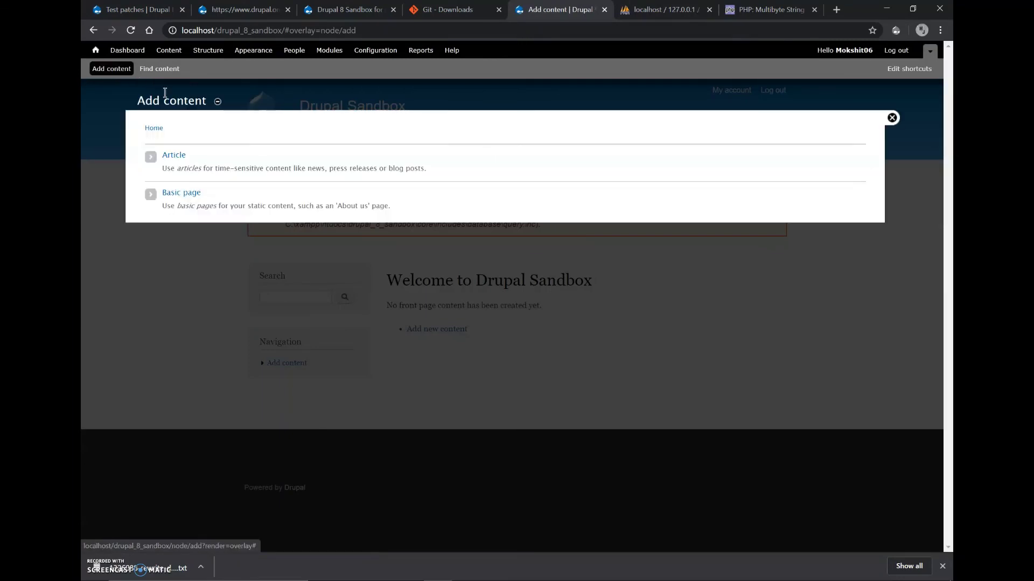
{"action": "left_click", "coordinate": [173, 156]}
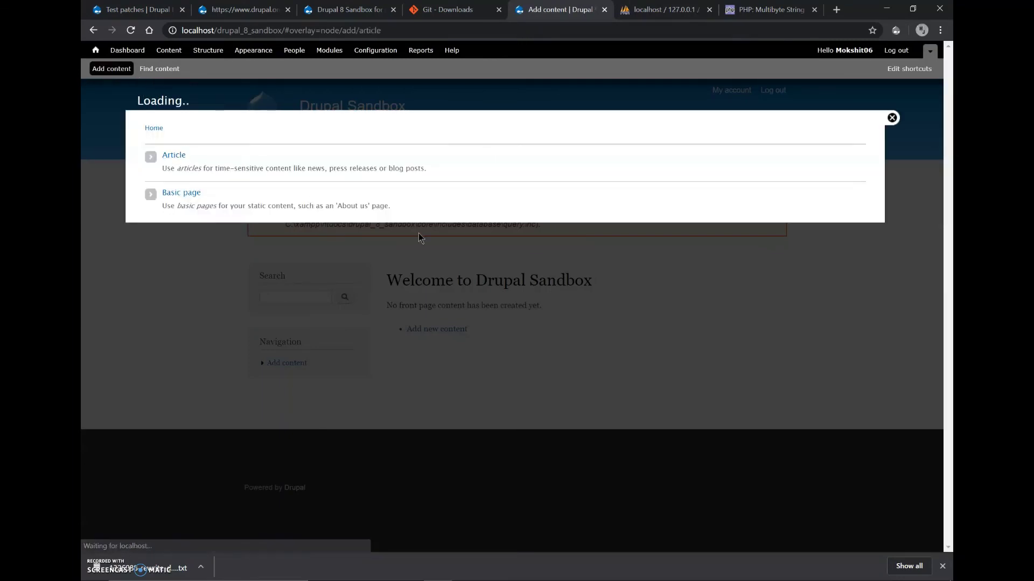
Read the URL alias help text under URL path settings, then close the Create Article overlay.
{"action": "scroll", "coordinate": [418, 232], "scroll_direction": "down", "scroll_amount": 5}
{"action": "scroll", "coordinate": [417, 237], "scroll_direction": "down", "scroll_amount": 1}
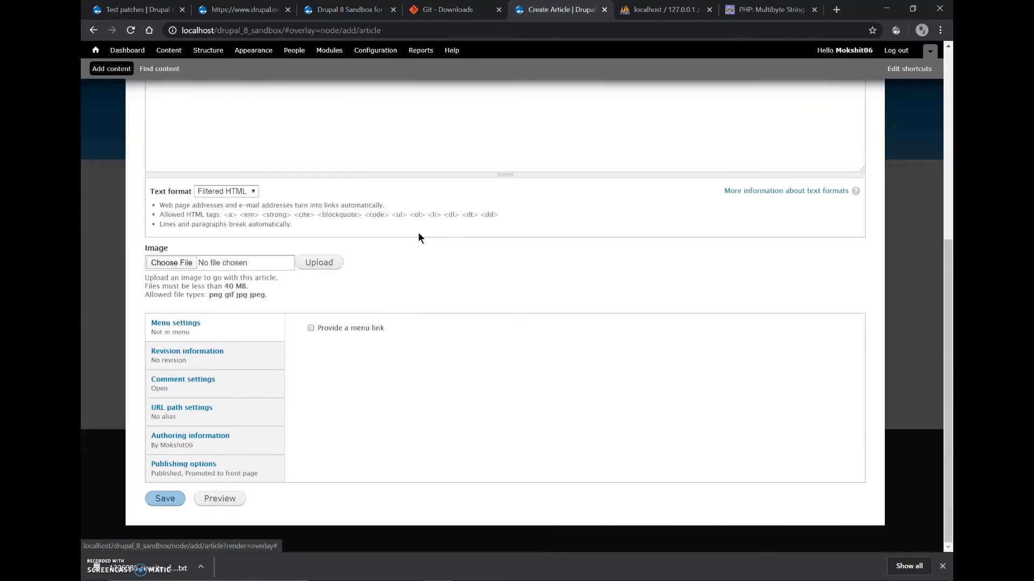
{"action": "left_click", "coordinate": [235, 421]}
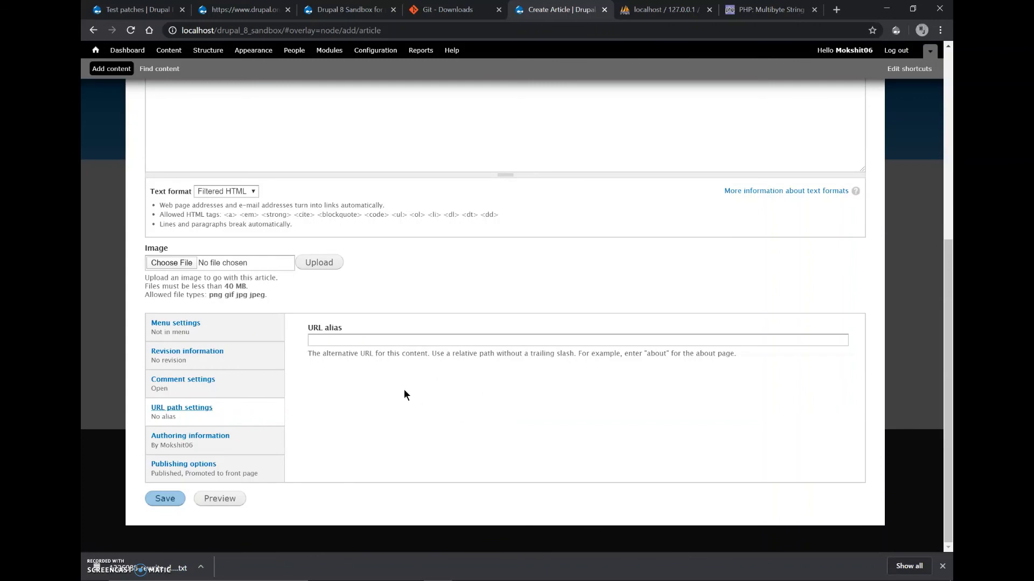
{"action": "scroll", "coordinate": [679, 259], "scroll_direction": "up", "scroll_amount": 6}
{"action": "left_click", "coordinate": [891, 117]}
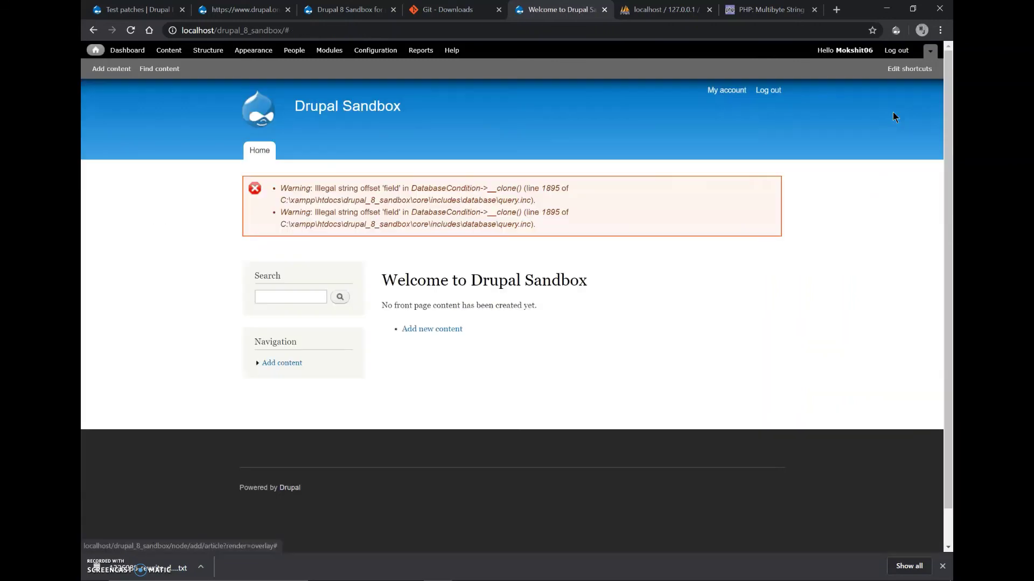